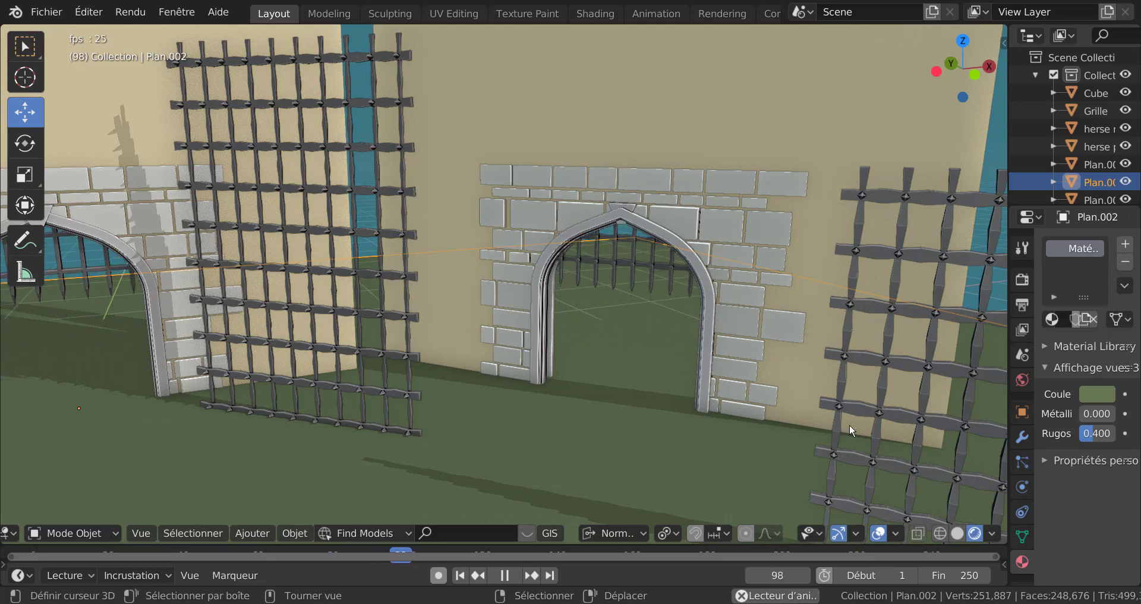
Step: Select the wall Plan.003 and move it to a new position
{"action": "left_click", "coordinate": [916, 364]}
{"action": "left_click", "coordinate": [916, 361]}
{"action": "key", "text": "g"}
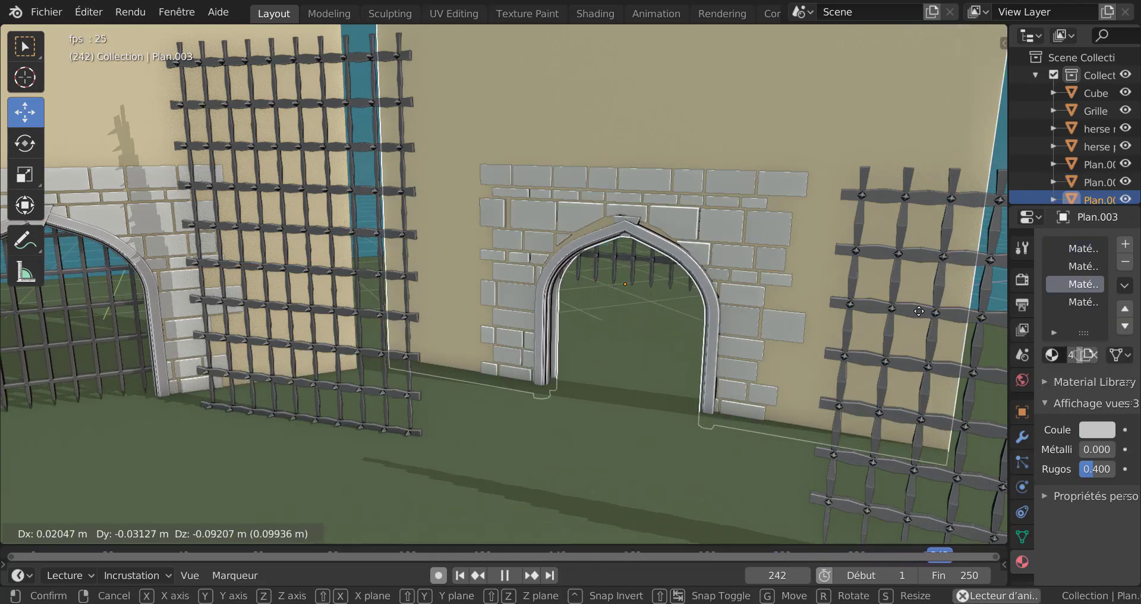
{"action": "left_click", "coordinate": [927, 259]}
Step: Move the herse n4 grille to a new position, then start a new General file
{"action": "left_click", "coordinate": [929, 254]}
{"action": "key", "text": "g"}
{"action": "left_click", "coordinate": [706, 201]}
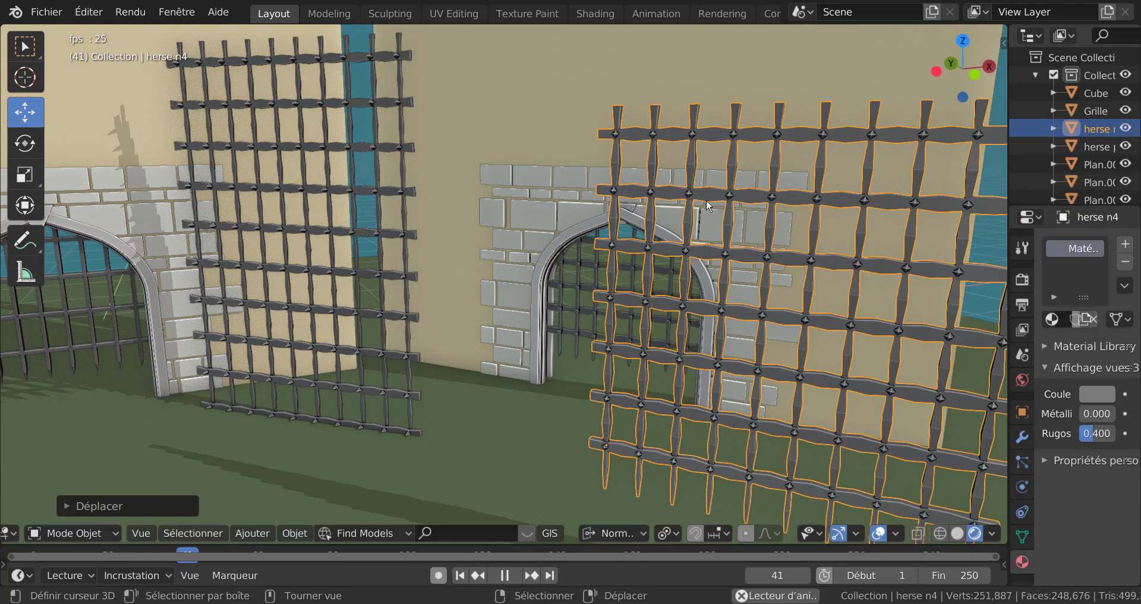
{"action": "scroll", "coordinate": [737, 198], "scroll_direction": "up", "scroll_amount": 3}
{"action": "scroll", "coordinate": [827, 193], "scroll_direction": "up", "scroll_amount": 2}
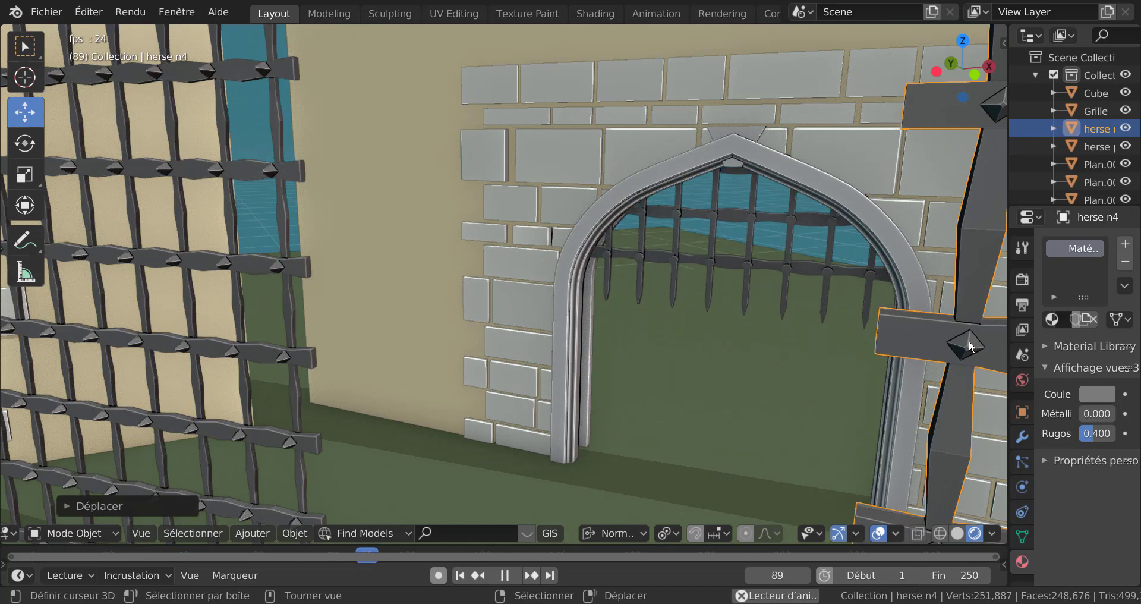
{"action": "scroll", "coordinate": [968, 346], "scroll_direction": "down", "scroll_amount": 1}
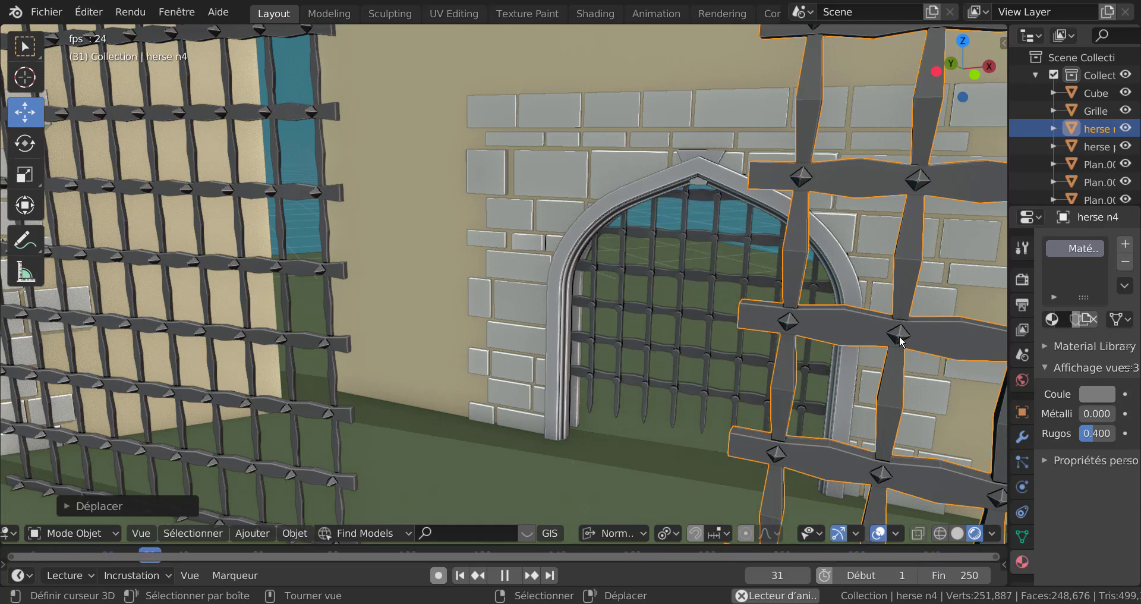
{"action": "scroll", "coordinate": [900, 335], "scroll_direction": "down", "scroll_amount": 5}
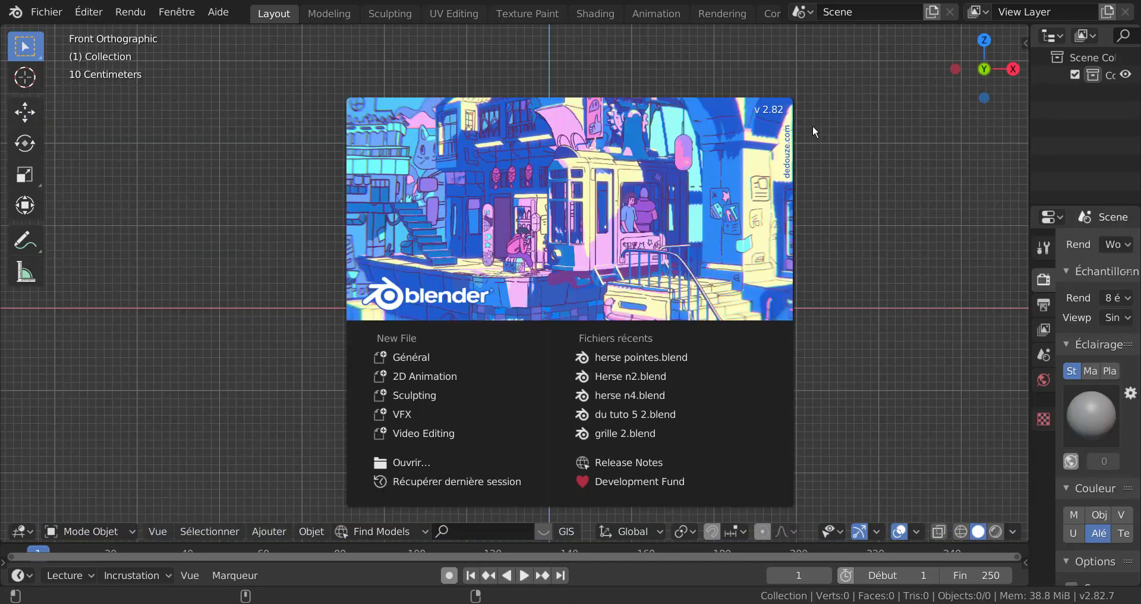
Step: Close the splash screen and add a cube mesh with size 0.08 m at the origin
{"action": "left_click", "coordinate": [838, 173]}
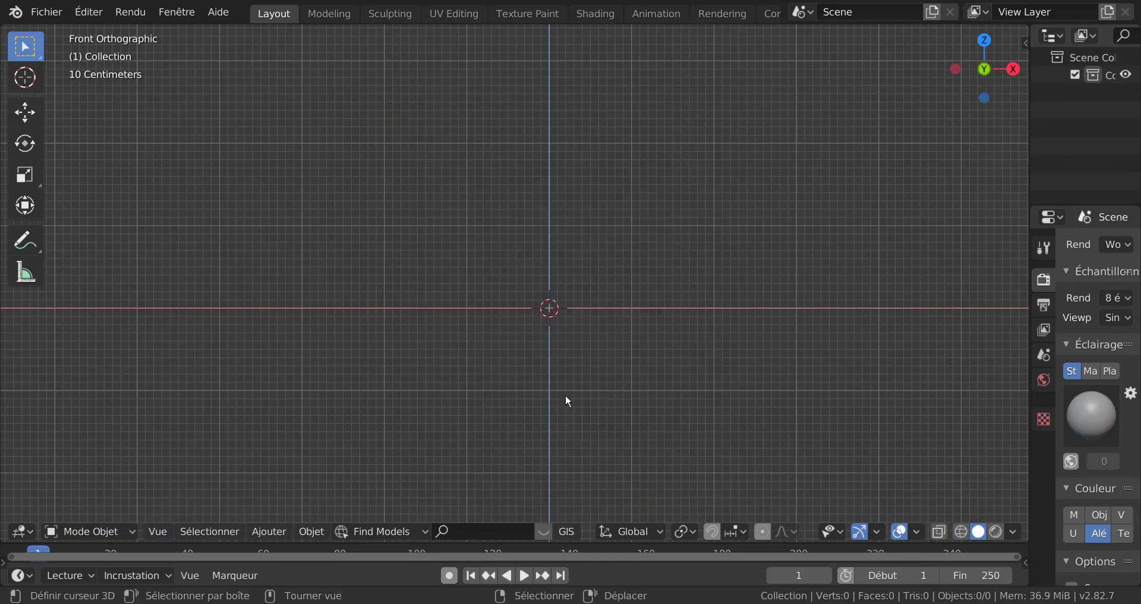
{"action": "middle_click_drag", "start_coordinate": [568, 401], "coordinate": [518, 389], "text": "shift"}
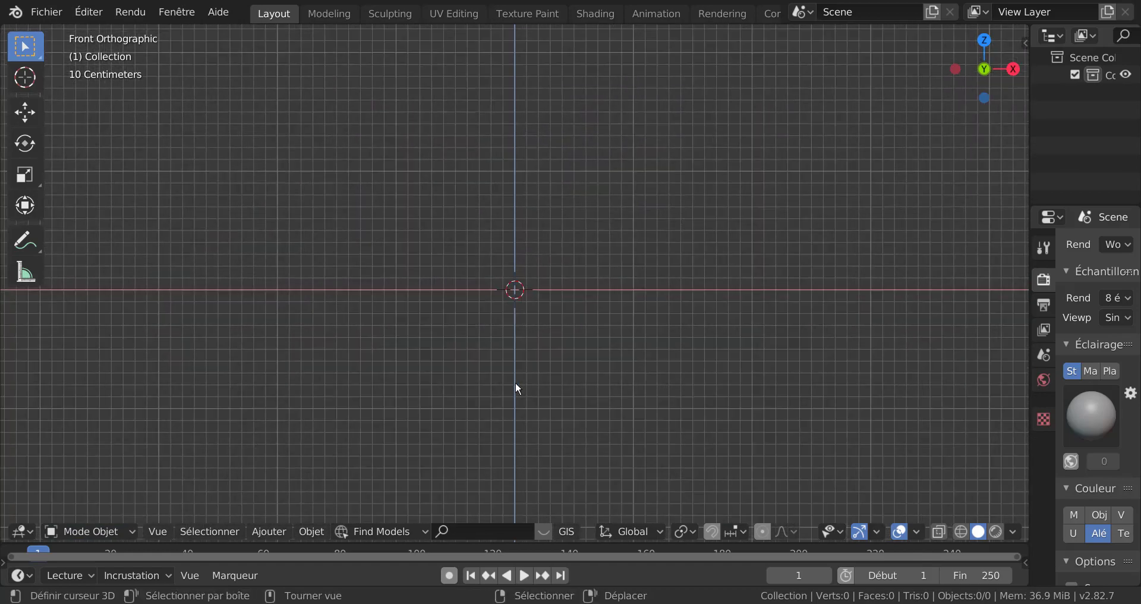
{"action": "scroll", "coordinate": [515, 383], "scroll_direction": "up", "scroll_amount": 1}
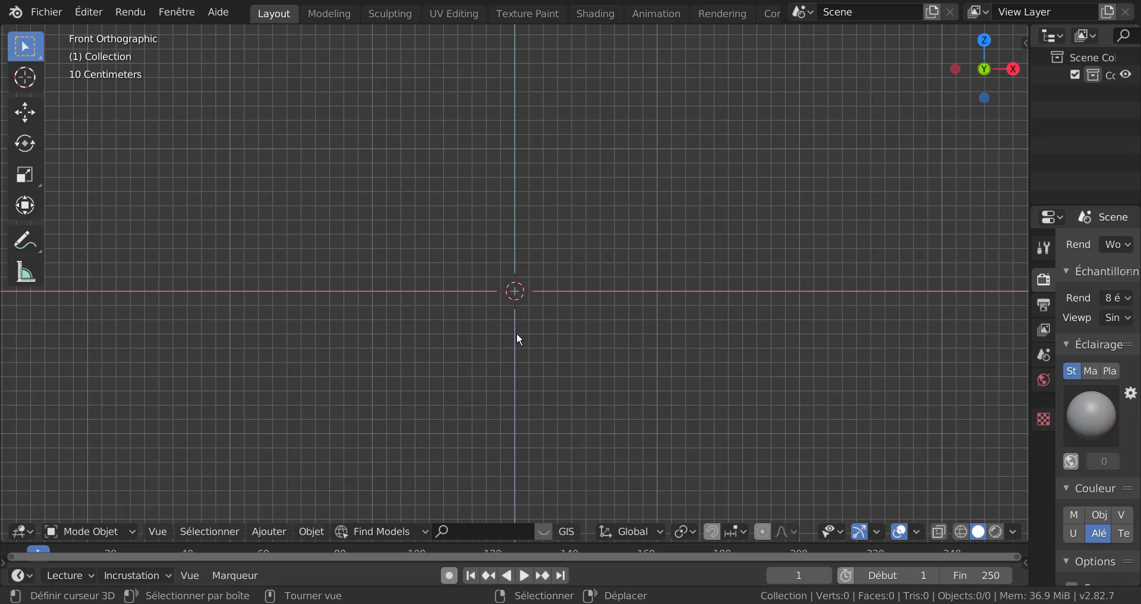
{"action": "left_click", "coordinate": [267, 532]}
{"action": "mouse_move", "coordinate": [319, 510]}
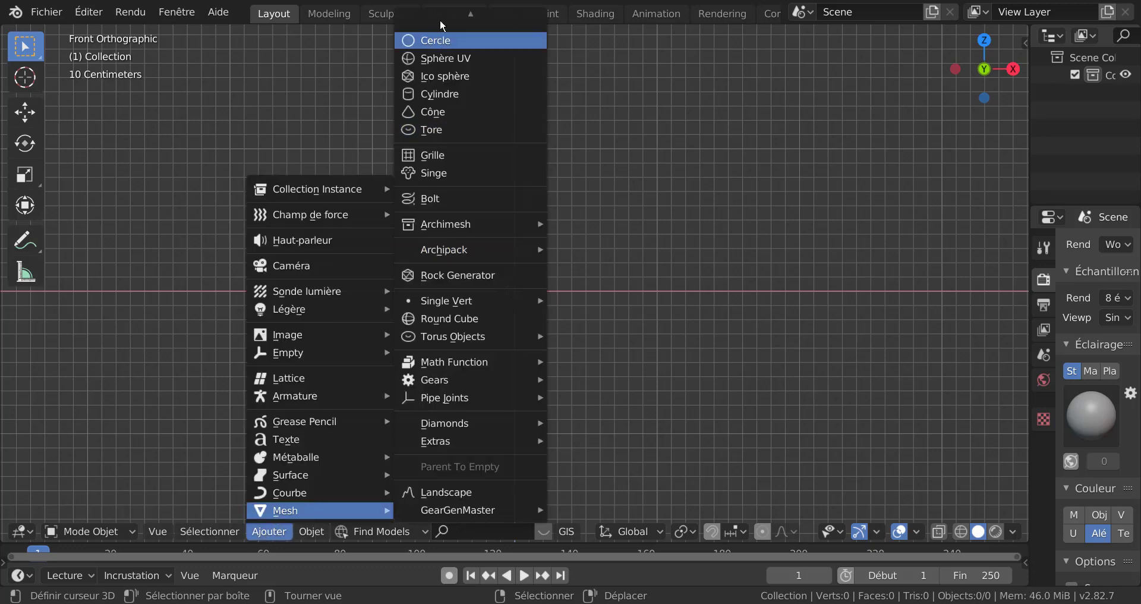
{"action": "scroll", "coordinate": [442, 24], "scroll_direction": "up", "scroll_amount": 1}
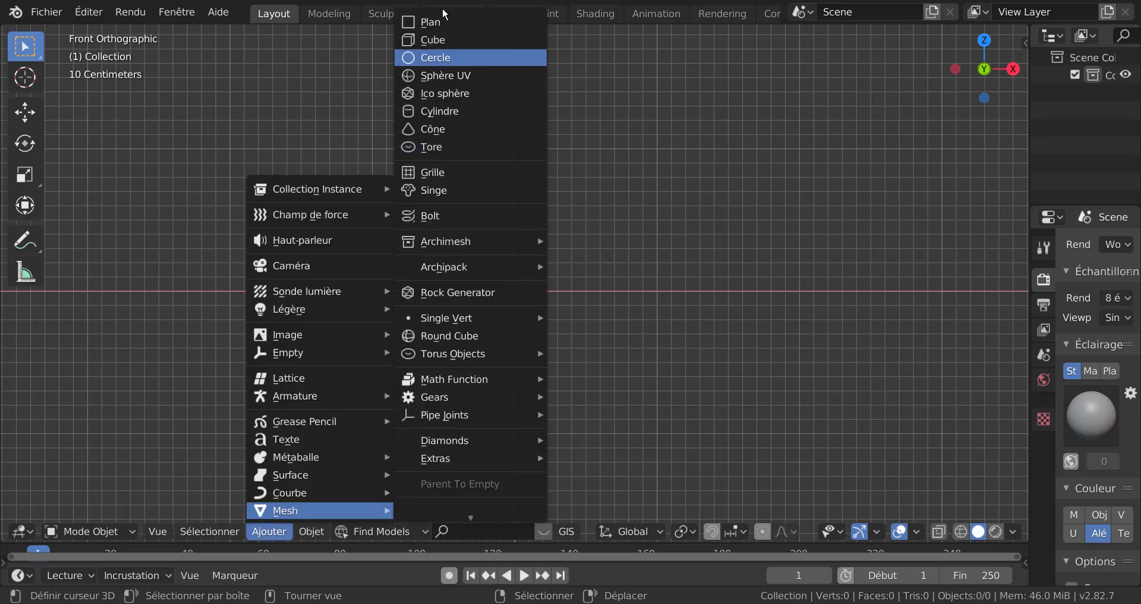
{"action": "left_click", "coordinate": [442, 40]}
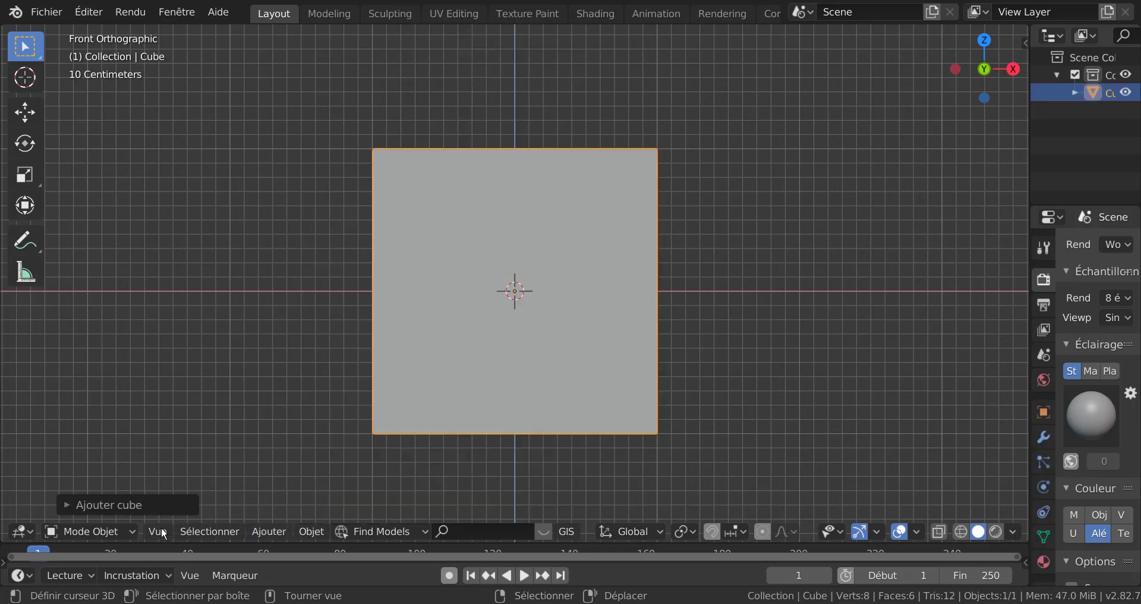
{"action": "left_click", "coordinate": [117, 505]}
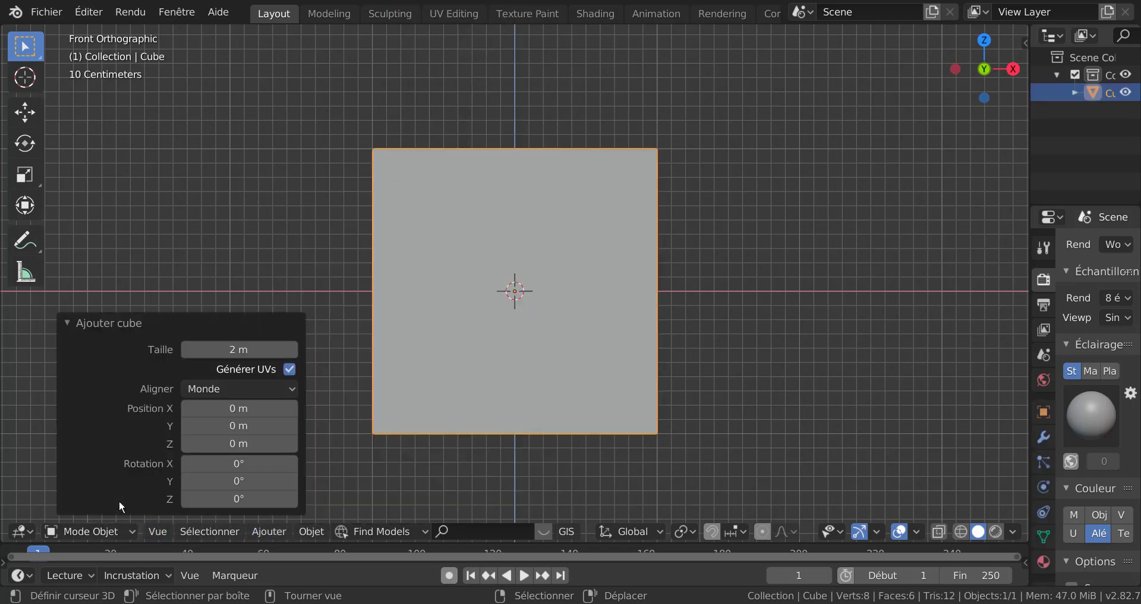
{"action": "left_click", "coordinate": [236, 348]}
{"action": "type", "text": "0.08"}
{"action": "key", "text": "Return"}
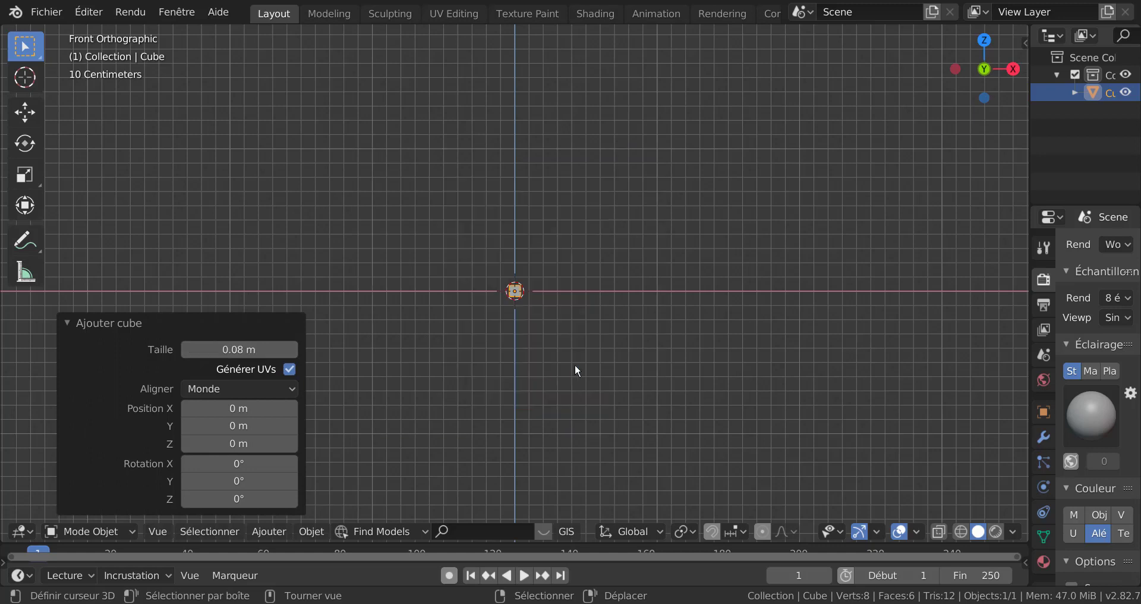
Step: Orbit to a perspective view, isolate the cube in local view, and show the N sidebar
{"action": "middle_click_drag", "start_coordinate": [705, 330], "coordinate": [670, 339]}
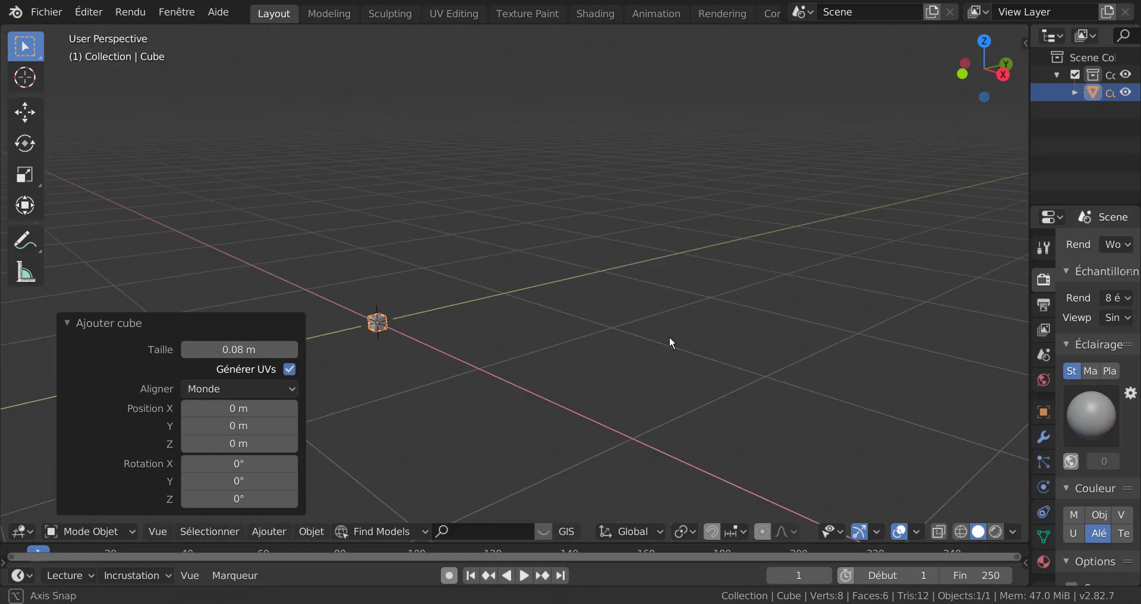
{"action": "key", "text": "KP_Divide"}
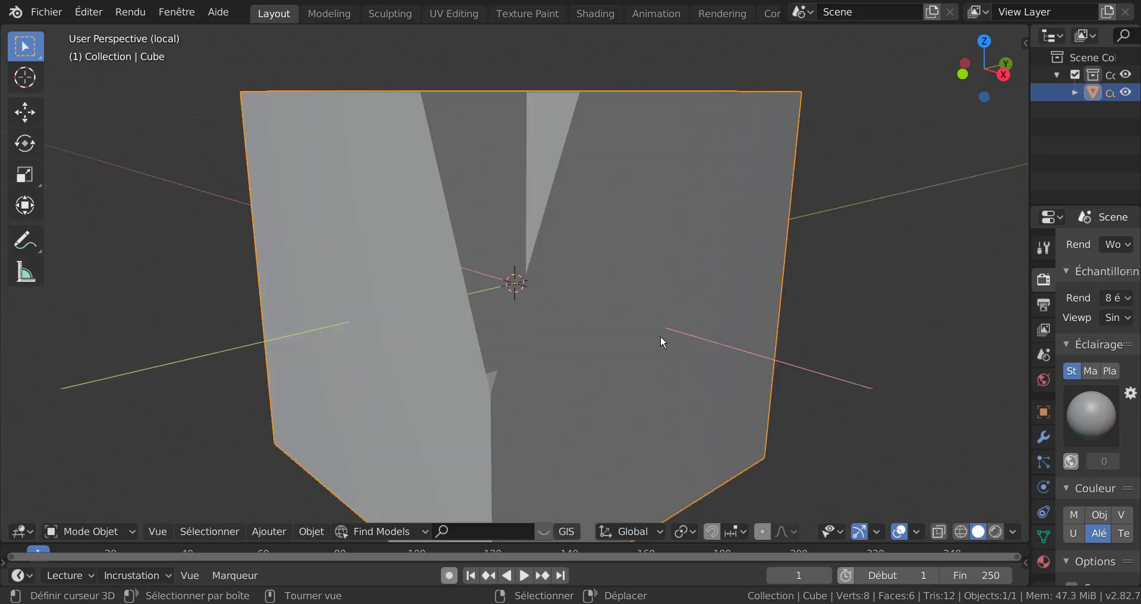
{"action": "scroll", "coordinate": [661, 335], "scroll_direction": "down", "scroll_amount": 3}
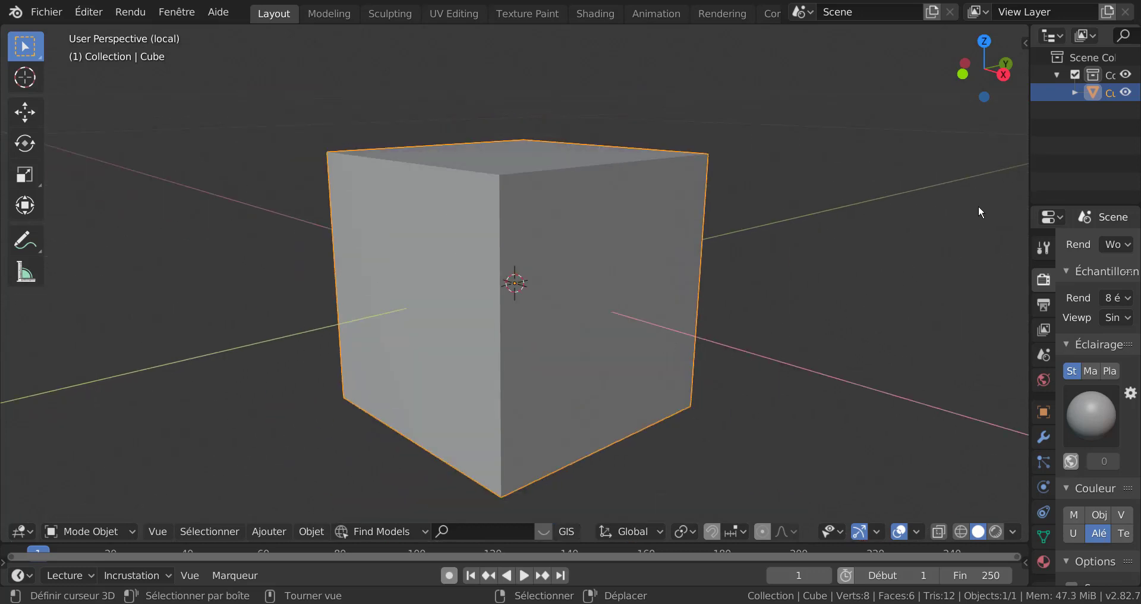
{"action": "scroll", "coordinate": [991, 189], "scroll_direction": "down", "scroll_amount": 2}
{"action": "key", "text": "n"}
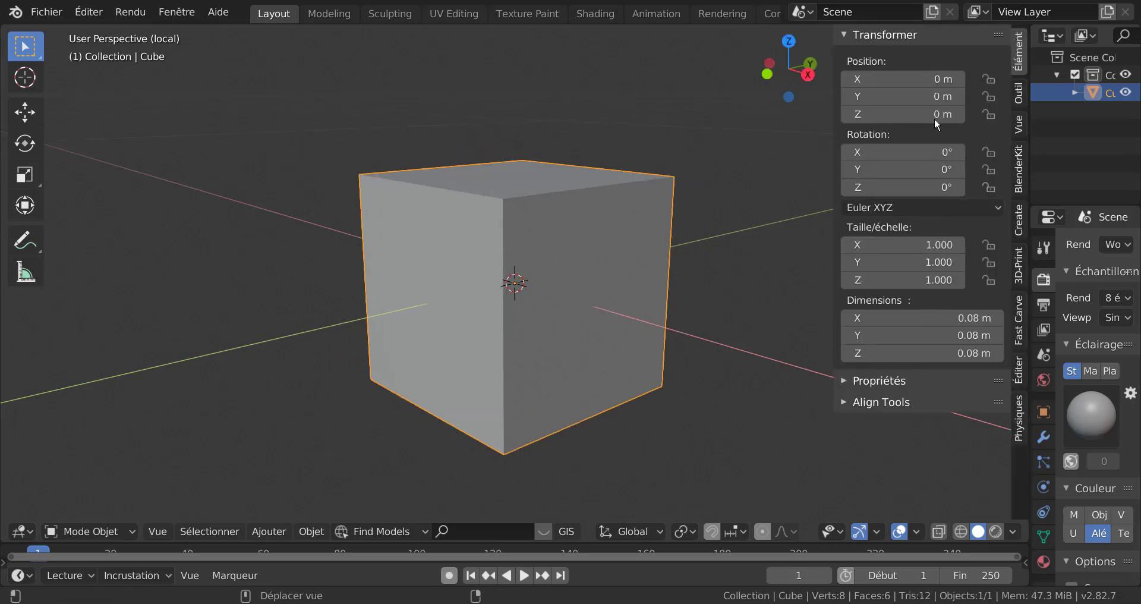
Step: Set the viewport clip end to 2000 m in the View settings
{"action": "left_click", "coordinate": [1019, 127]}
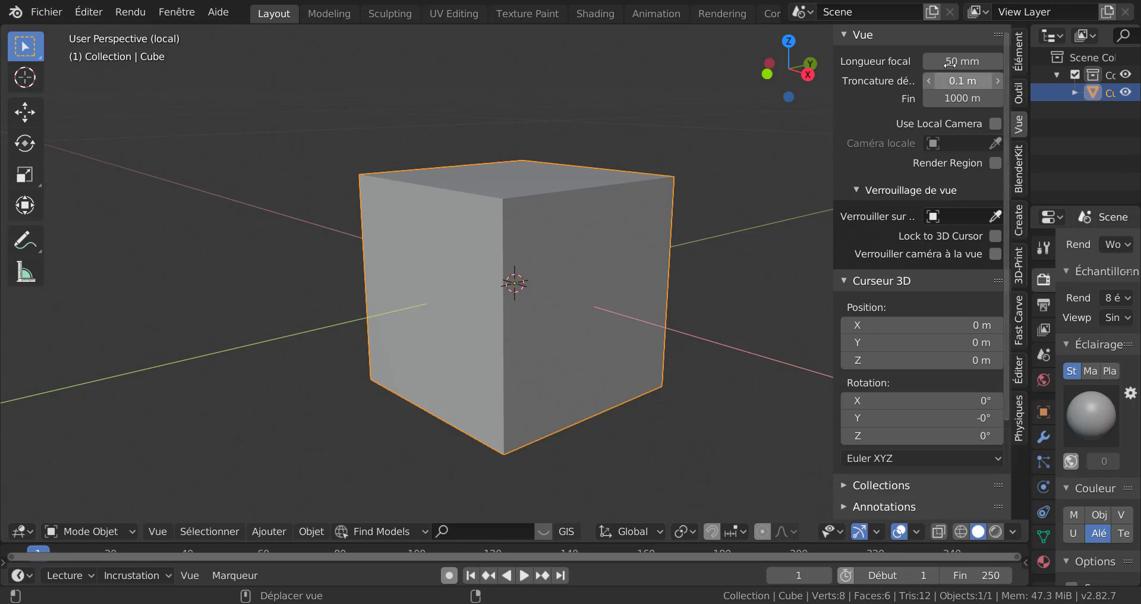
{"action": "left_click", "coordinate": [957, 98]}
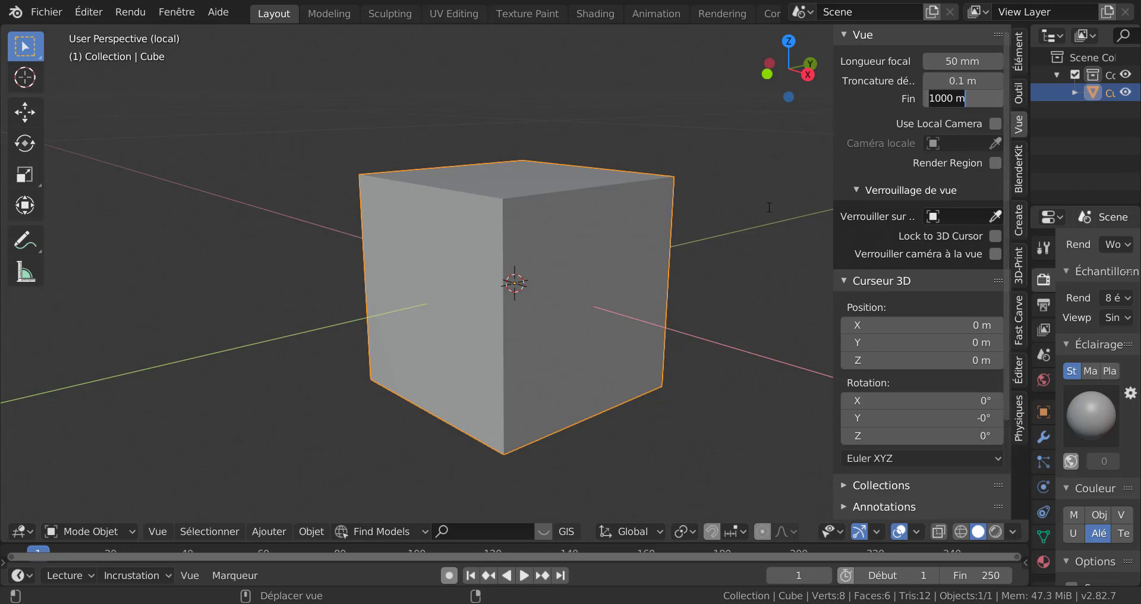
{"action": "type", "text": "2"}
{"action": "key", "text": "Return"}
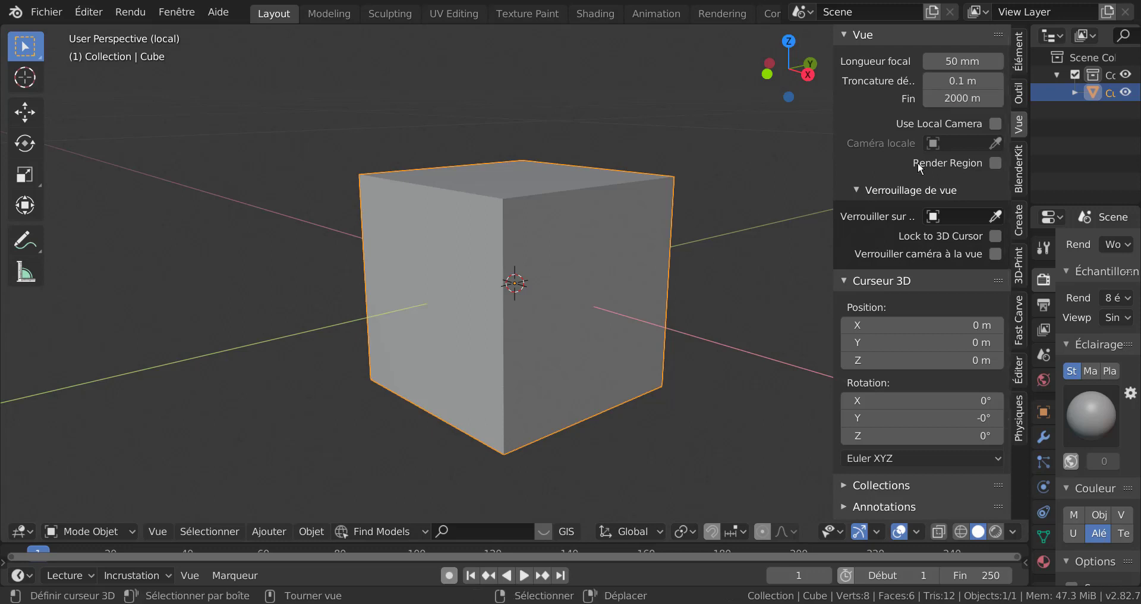
Step: Lower the viewport focal length from 53.1 mm to 47.9 mm
{"action": "left_click", "coordinate": [1000, 62]}
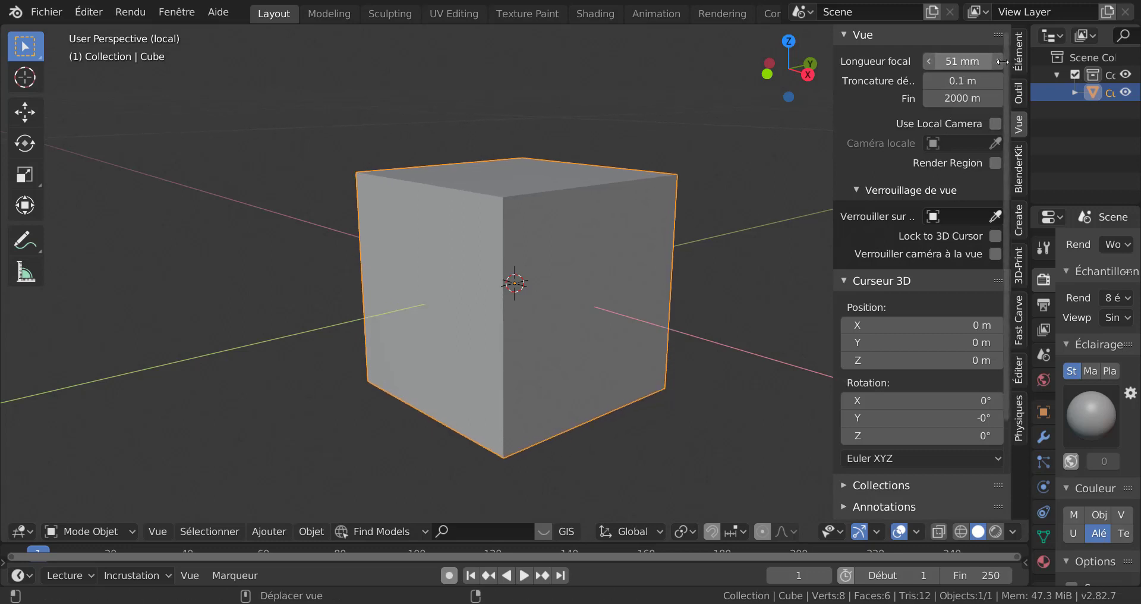
{"action": "mouse_move", "coordinate": [1003, 61]}
{"action": "left_mouse_down"}
{"action": "mouse_move", "coordinate": [1037, 78]}
{"action": "mouse_move", "coordinate": [964, 63]}
{"action": "left_mouse_up"}
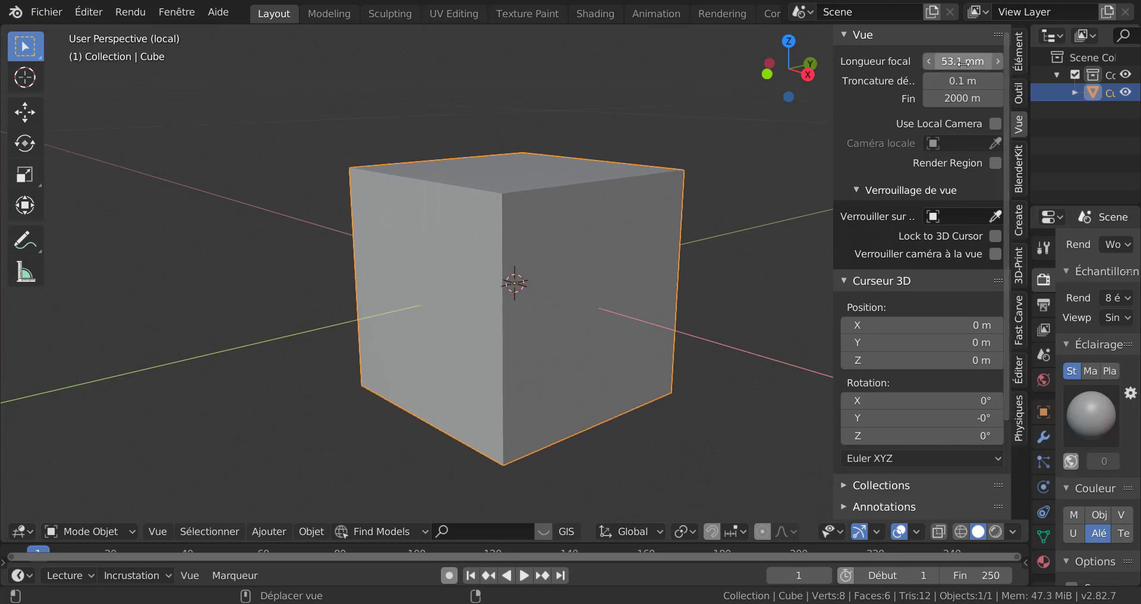
{"action": "scroll", "coordinate": [615, 308], "scroll_direction": "down", "scroll_amount": 2}
{"action": "scroll", "coordinate": [614, 308], "scroll_direction": "down", "scroll_amount": 3}
{"action": "scroll", "coordinate": [615, 308], "scroll_direction": "down", "scroll_amount": 2}
{"action": "scroll", "coordinate": [615, 308], "scroll_direction": "down", "scroll_amount": 1}
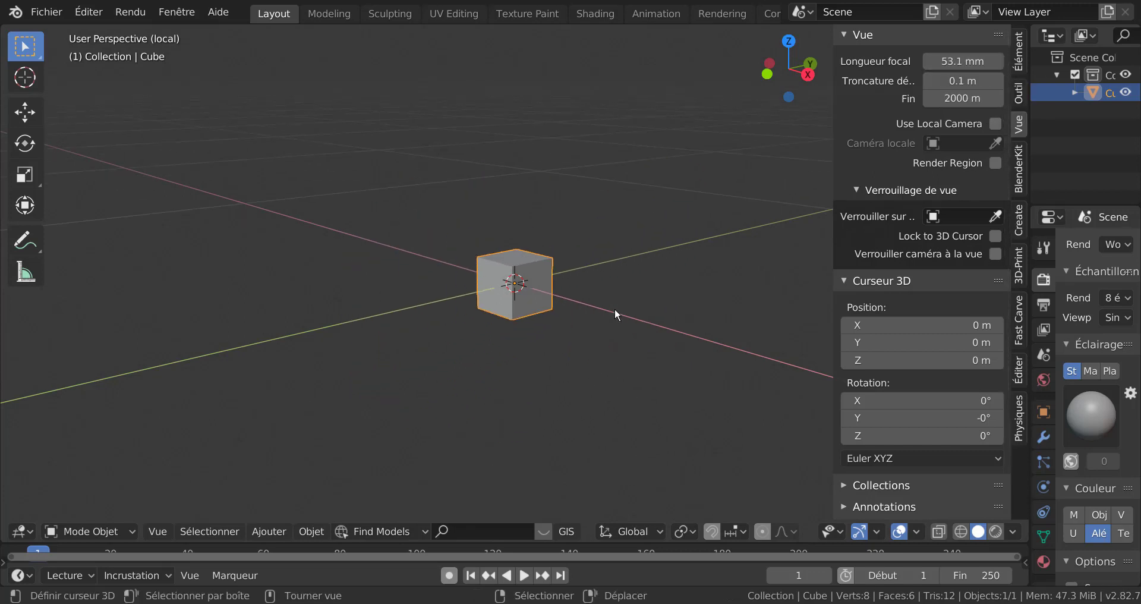
{"action": "scroll", "coordinate": [614, 311], "scroll_direction": "up", "scroll_amount": 5}
{"action": "scroll", "coordinate": [615, 315], "scroll_direction": "down", "scroll_amount": 3}
{"action": "scroll", "coordinate": [615, 315], "scroll_direction": "down", "scroll_amount": 7}
{"action": "scroll", "coordinate": [615, 315], "scroll_direction": "down", "scroll_amount": 2}
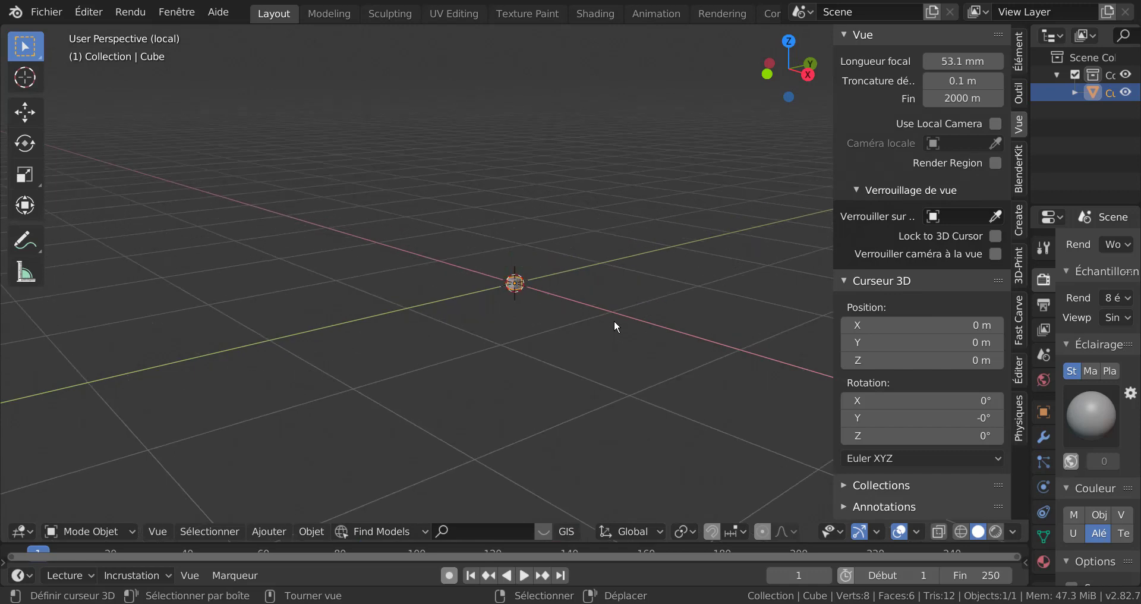
{"action": "scroll", "coordinate": [615, 321], "scroll_direction": "up", "scroll_amount": 5}
{"action": "scroll", "coordinate": [615, 321], "scroll_direction": "up", "scroll_amount": 4}
{"action": "scroll", "coordinate": [615, 321], "scroll_direction": "down", "scroll_amount": 1}
{"action": "scroll", "coordinate": [615, 321], "scroll_direction": "down", "scroll_amount": 1}
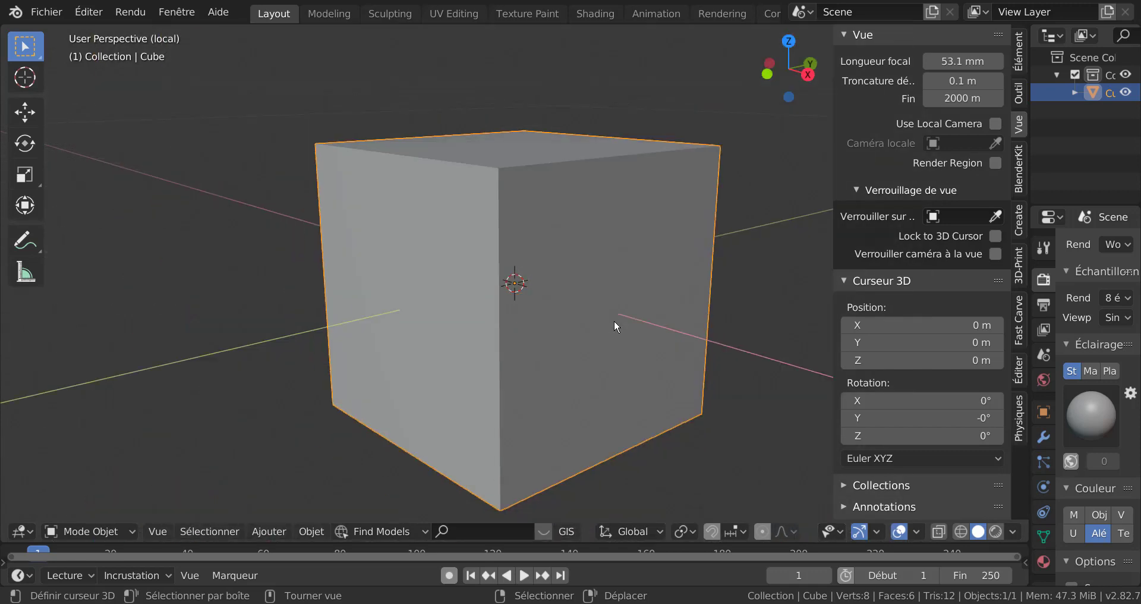
{"action": "scroll", "coordinate": [614, 320], "scroll_direction": "down", "scroll_amount": 2}
{"action": "scroll", "coordinate": [615, 320], "scroll_direction": "down", "scroll_amount": 2}
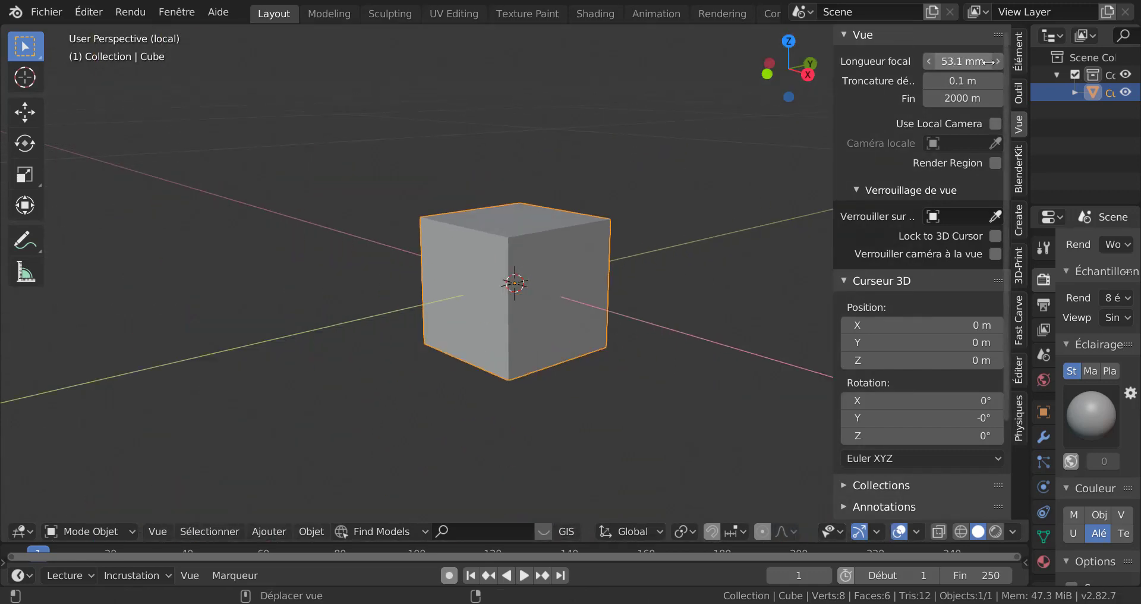
{"action": "left_click_drag", "start_coordinate": [988, 61], "coordinate": [954, 62]}
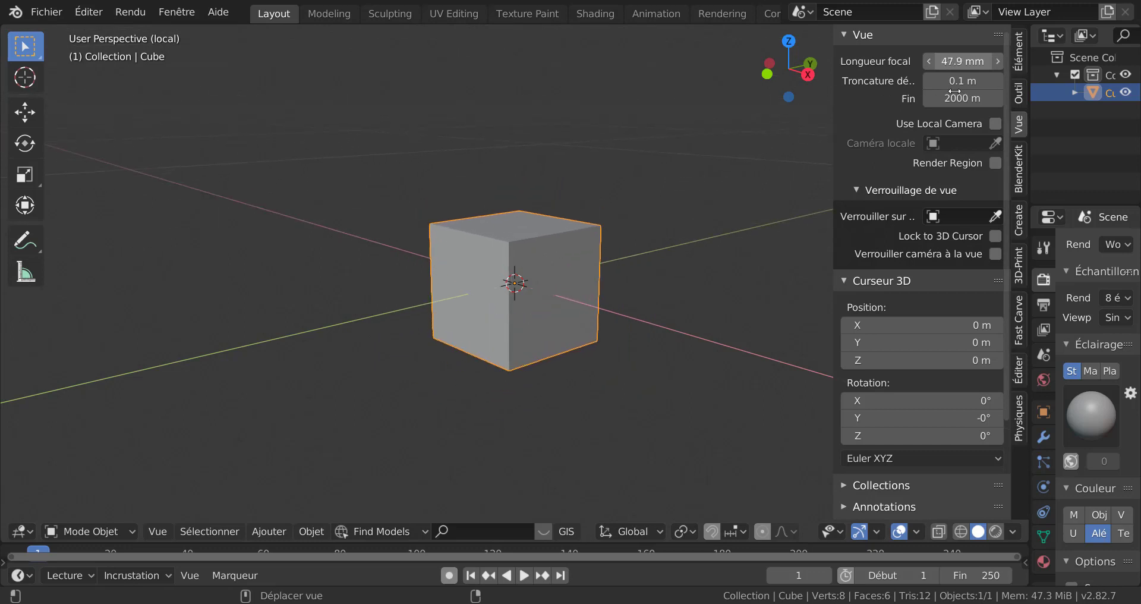
{"action": "scroll", "coordinate": [647, 316], "scroll_direction": "up", "scroll_amount": 3}
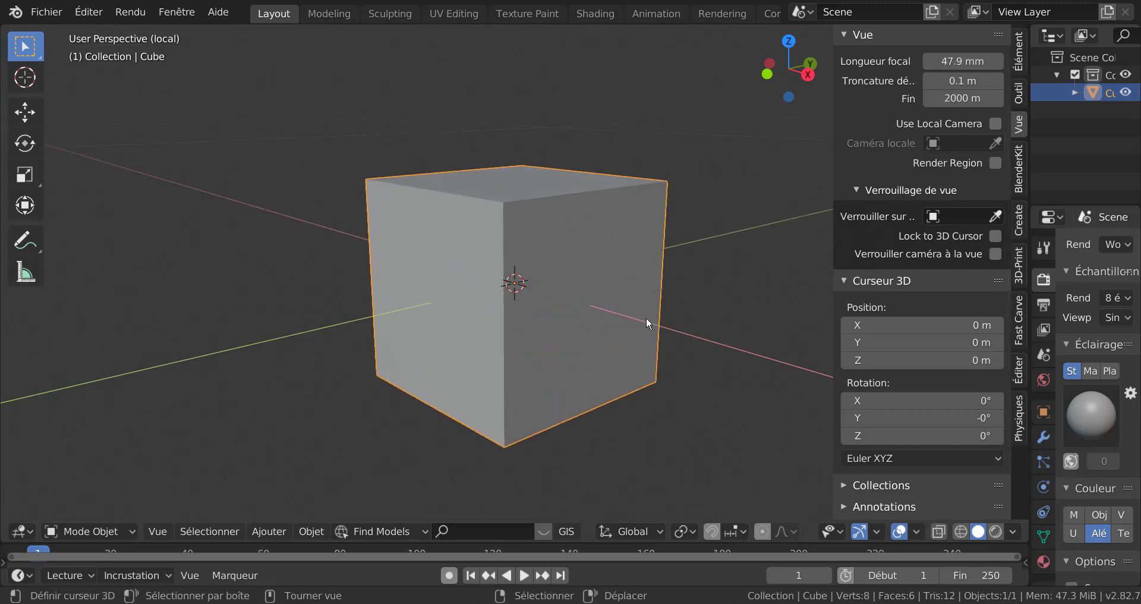
{"action": "scroll", "coordinate": [644, 322], "scroll_direction": "down", "scroll_amount": 2}
{"action": "scroll", "coordinate": [641, 326], "scroll_direction": "down", "scroll_amount": 1}
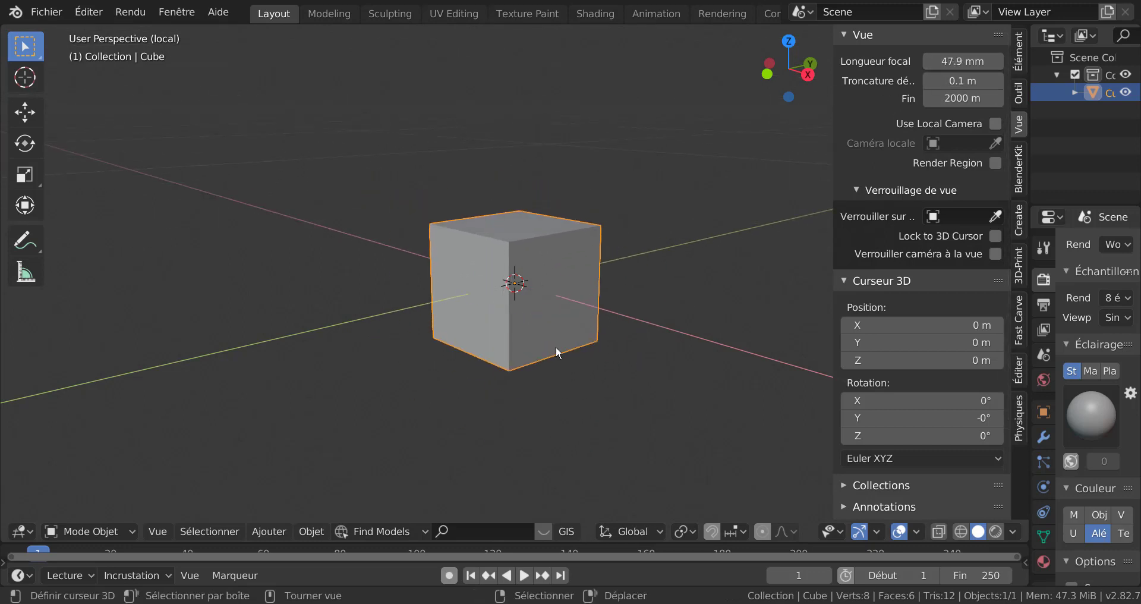
{"action": "scroll", "coordinate": [557, 352], "scroll_direction": "down", "scroll_amount": 2}
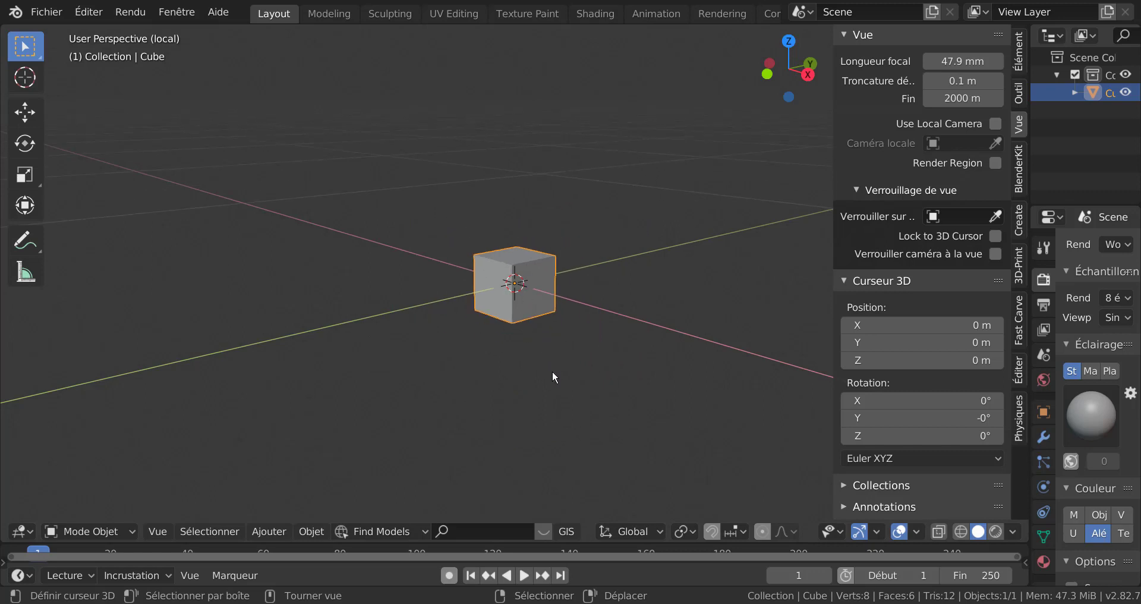
Step: Stretch the cube vertically along Z, about 2.261 times its height, into an upright bar
{"action": "key", "text": "s"}
{"action": "key", "text": "z"}
{"action": "left_click", "coordinate": [690, 464]}
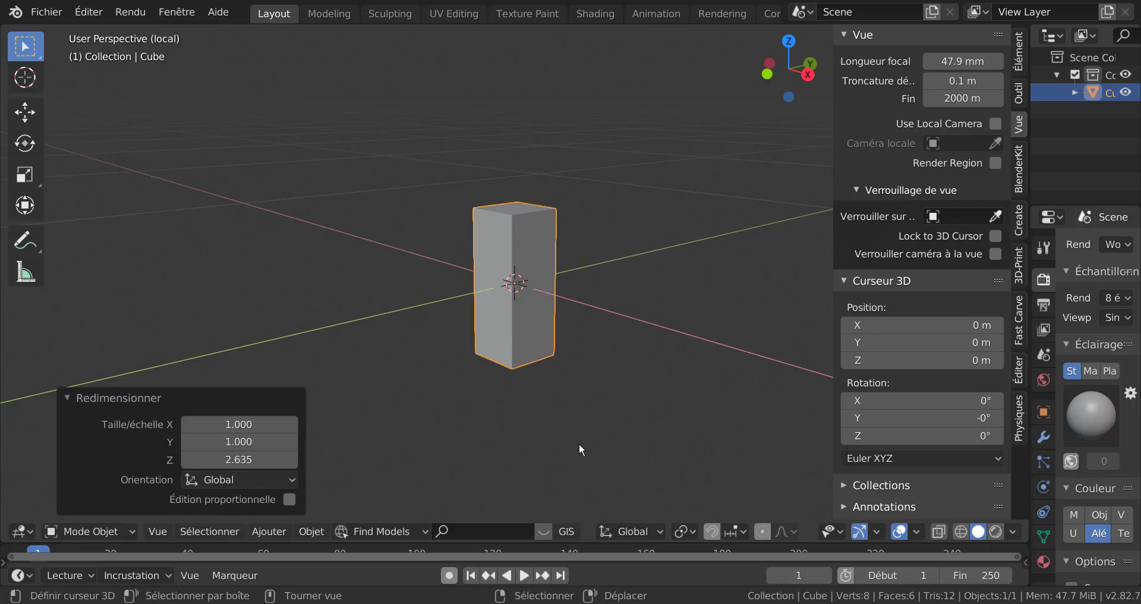
{"action": "key", "text": "s"}
{"action": "key", "text": "z"}
{"action": "left_click", "coordinate": [715, 534]}
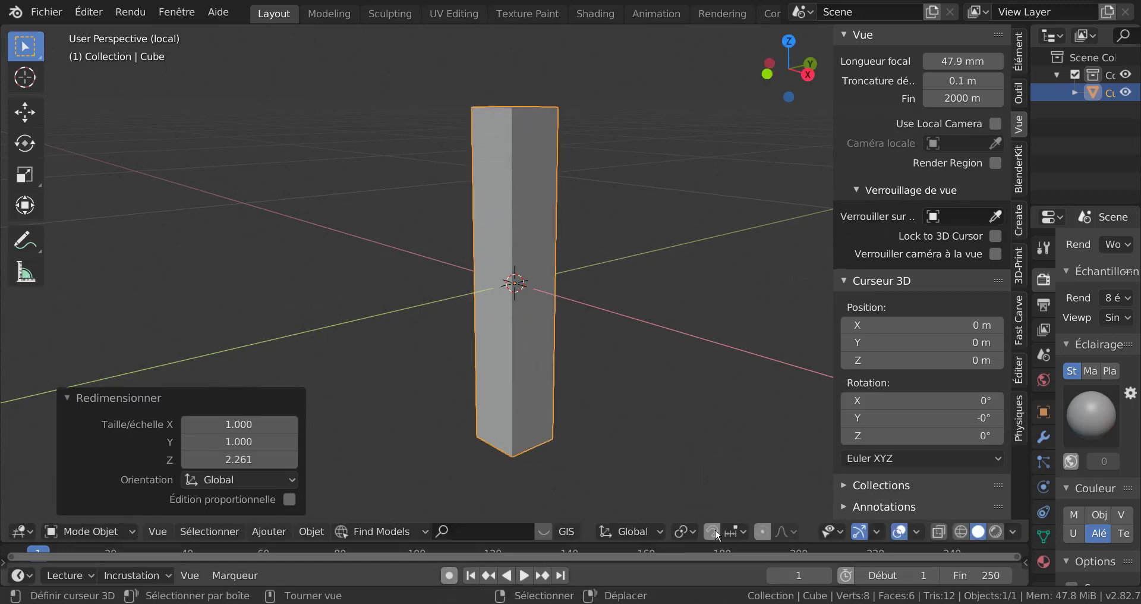
{"action": "middle_click_drag", "start_coordinate": [596, 403], "coordinate": [576, 366]}
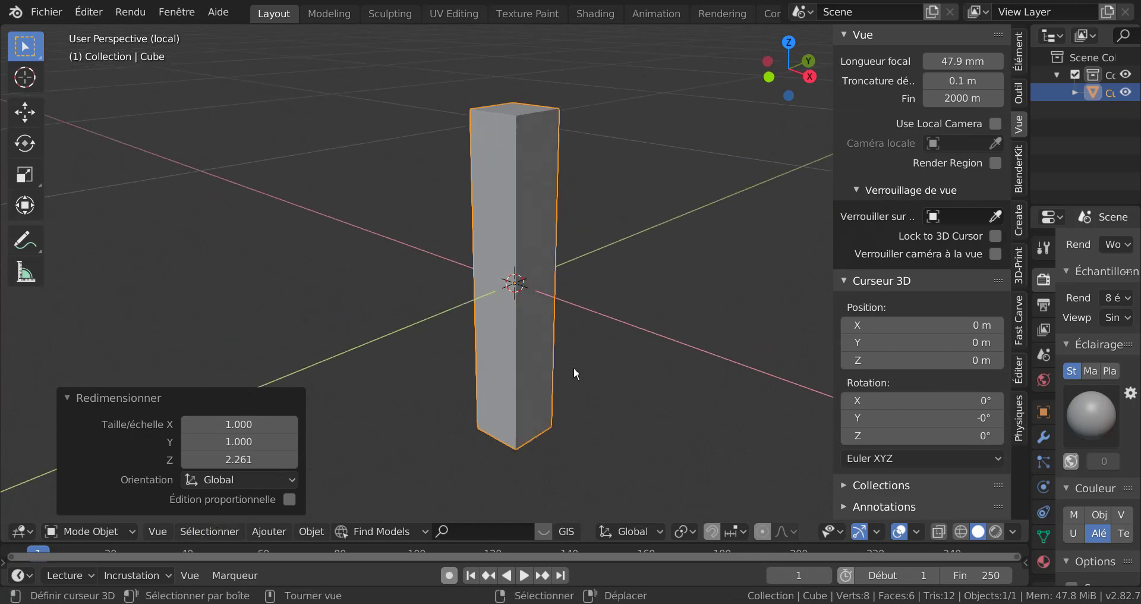
Step: Narrow the bar to 0.619 along Y and orbit to check it
{"action": "key", "text": "s"}
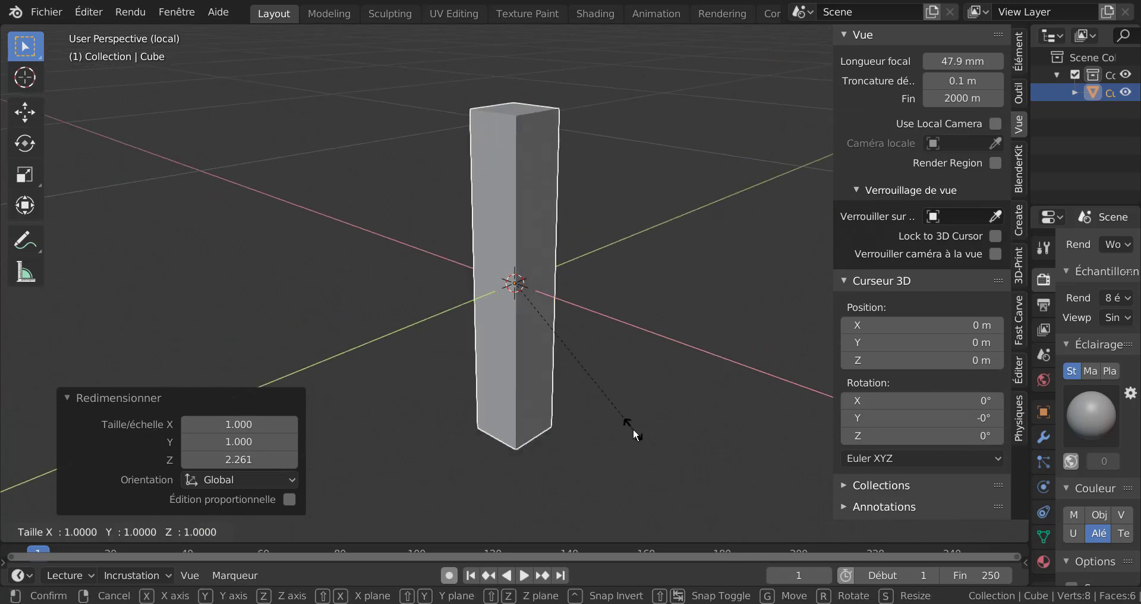
{"action": "key", "text": "y"}
{"action": "left_click", "coordinate": [591, 371]}
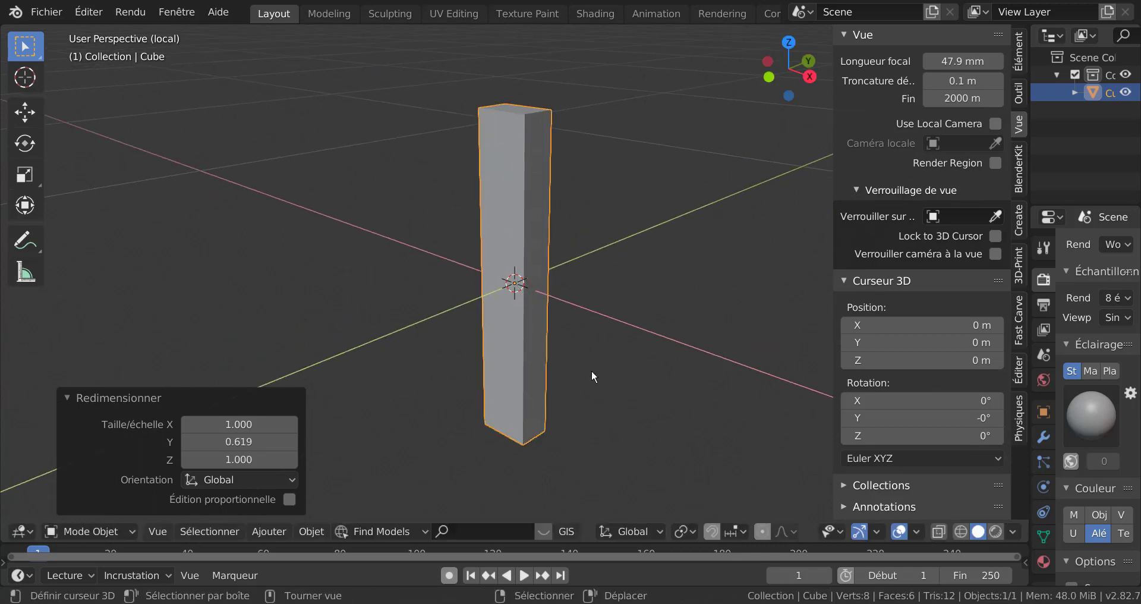
{"action": "mouse_move", "coordinate": [550, 386]}
{"action": "middle_mouse_down"}
{"action": "mouse_move", "coordinate": [593, 415]}
{"action": "mouse_move", "coordinate": [690, 390]}
{"action": "mouse_move", "coordinate": [519, 362]}
{"action": "middle_mouse_up"}
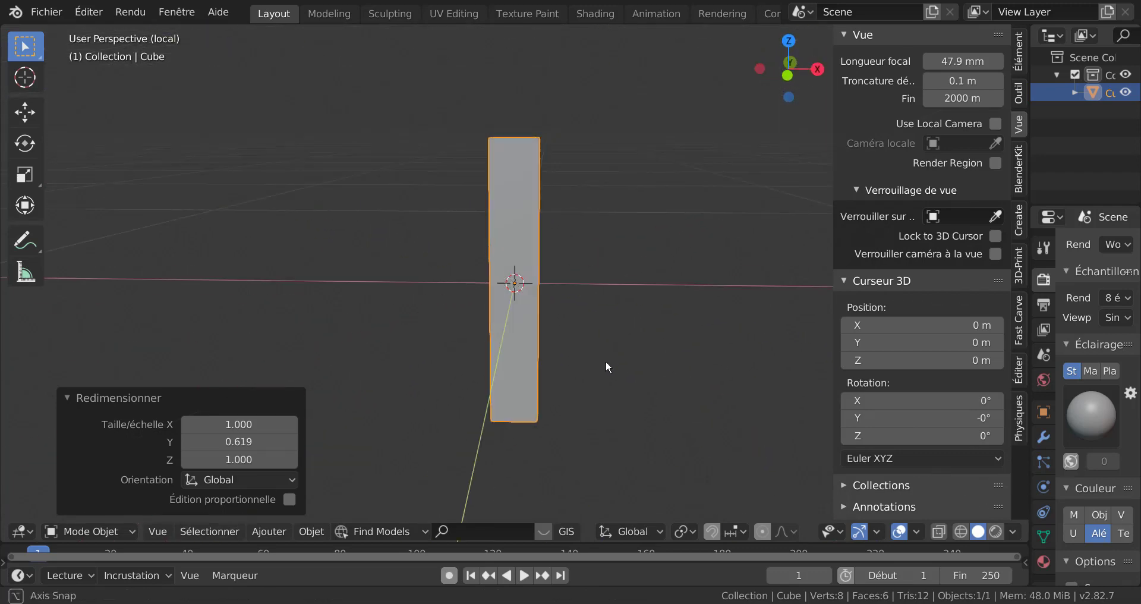
{"action": "scroll", "coordinate": [519, 363], "scroll_direction": "up", "scroll_amount": 2}
{"action": "scroll", "coordinate": [519, 363], "scroll_direction": "down", "scroll_amount": 3}
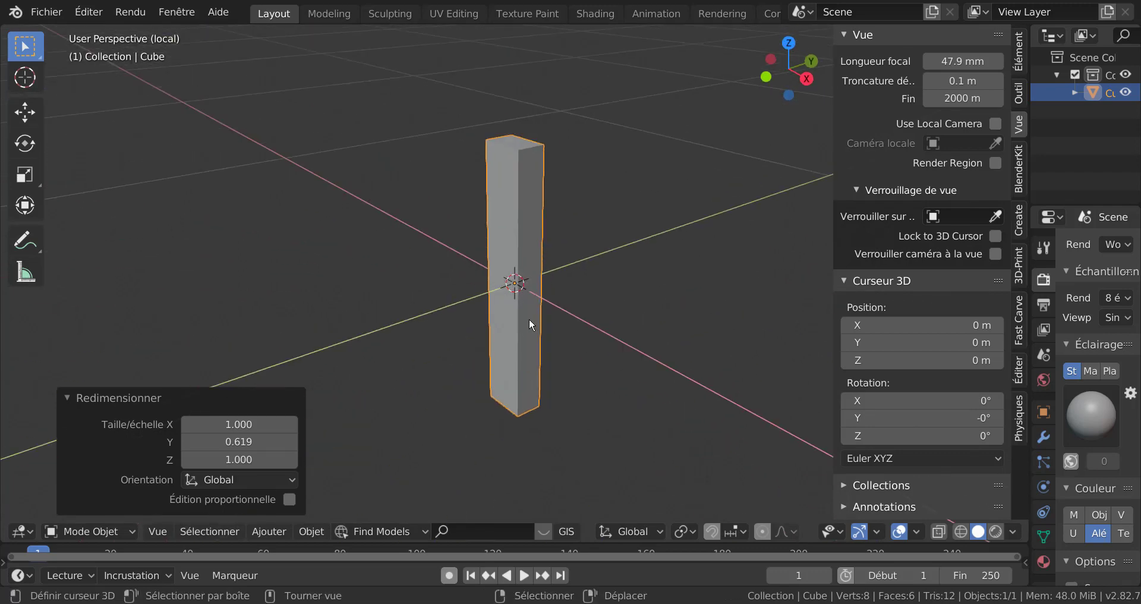
{"action": "left_click", "coordinate": [529, 318]}
{"action": "middle_click_drag", "start_coordinate": [516, 335], "coordinate": [555, 363]}
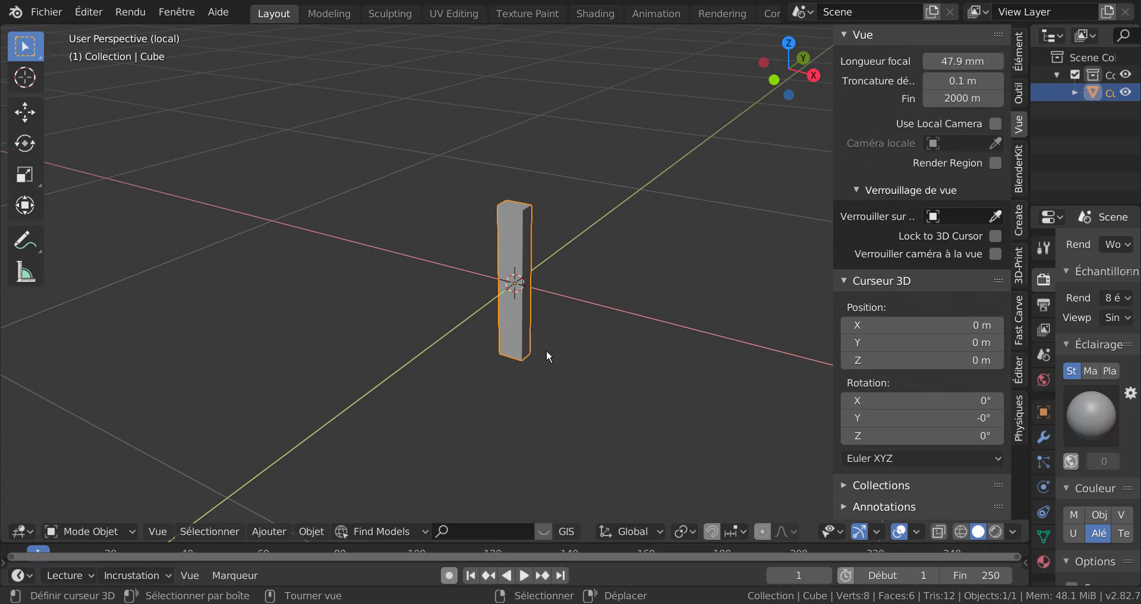
{"action": "scroll", "coordinate": [547, 349], "scroll_direction": "up", "scroll_amount": 1}
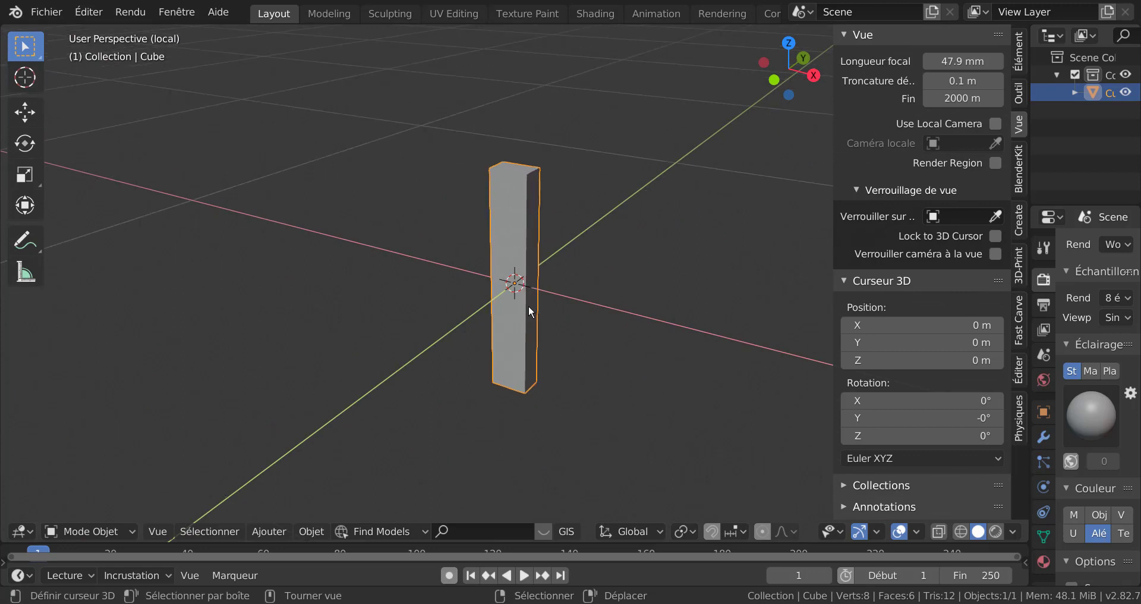
Step: In Edit Mode, duplicate the bar in place and rotate the copy 90° about Y
{"action": "key", "text": "Tab"}
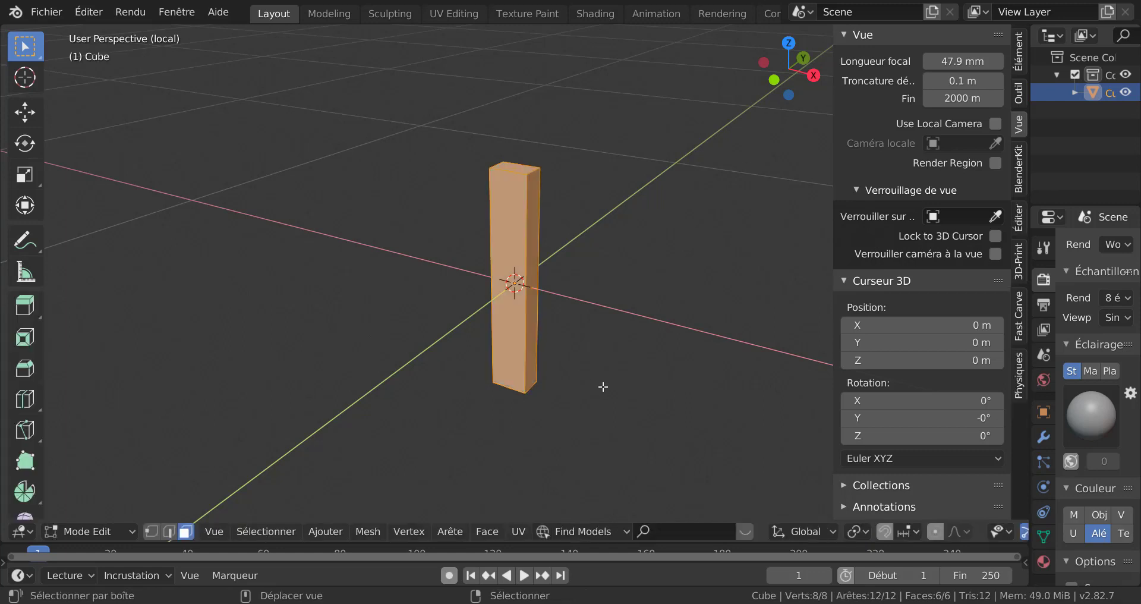
{"action": "key", "text": "shift+d"}
{"action": "right_click", "coordinate": [603, 386]}
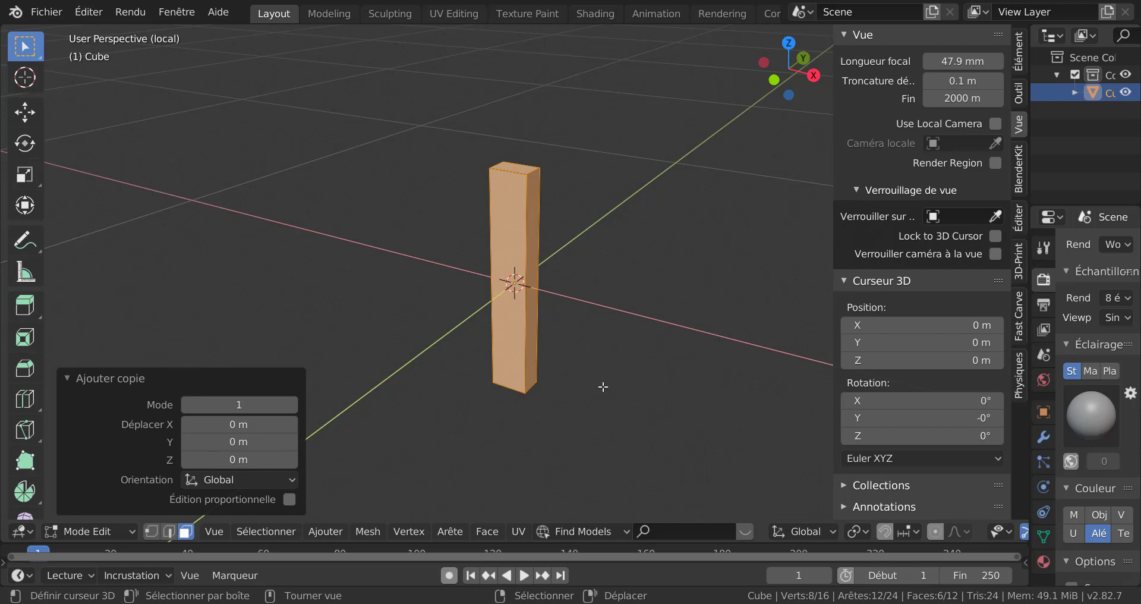
{"action": "key", "text": "r"}
{"action": "key", "text": "y"}
{"action": "key", "text": "9"}
{"action": "key", "text": "0"}
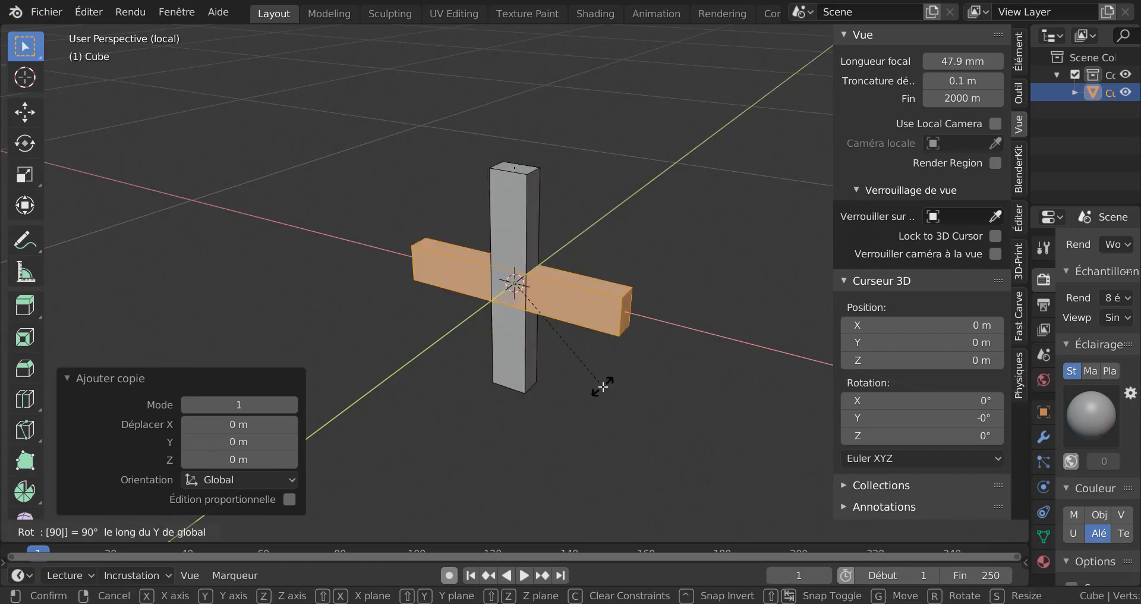
{"action": "key", "text": "Return"}
{"action": "mouse_move", "coordinate": [585, 398]}
{"action": "middle_mouse_down"}
{"action": "mouse_move", "coordinate": [559, 409]}
{"action": "mouse_move", "coordinate": [563, 392]}
{"action": "mouse_move", "coordinate": [547, 424]}
{"action": "mouse_move", "coordinate": [622, 395]}
{"action": "mouse_move", "coordinate": [566, 299]}
{"action": "middle_mouse_up"}
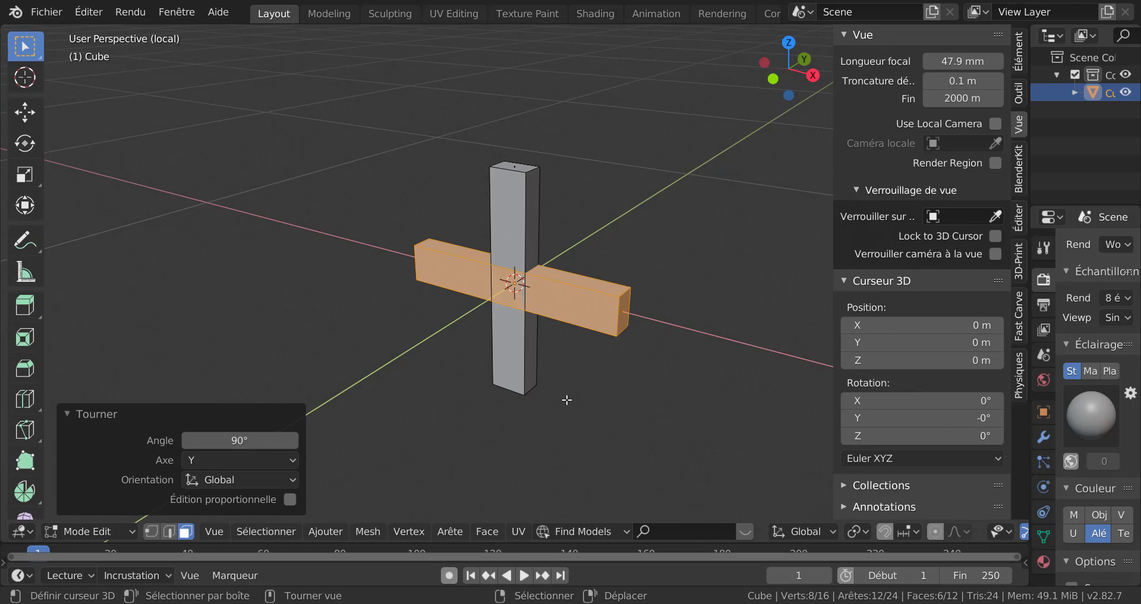
{"action": "key", "text": "s"}
{"action": "key", "text": "z"}
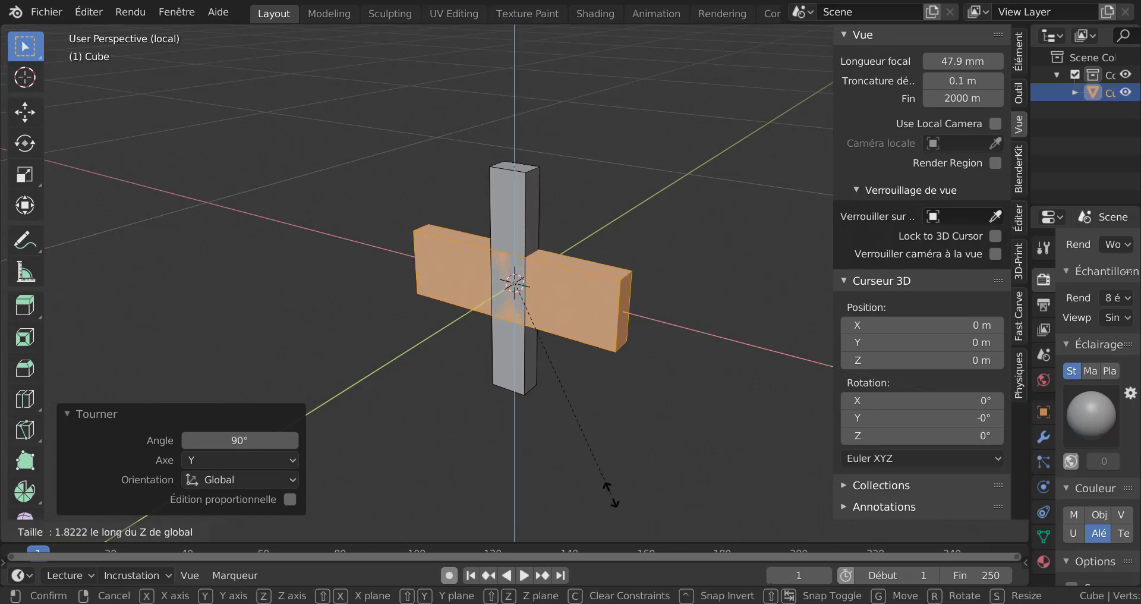
Step: Finish the cross-bar's Z scaling, then lengthen the upright bar along Z
{"action": "left_click", "coordinate": [600, 472]}
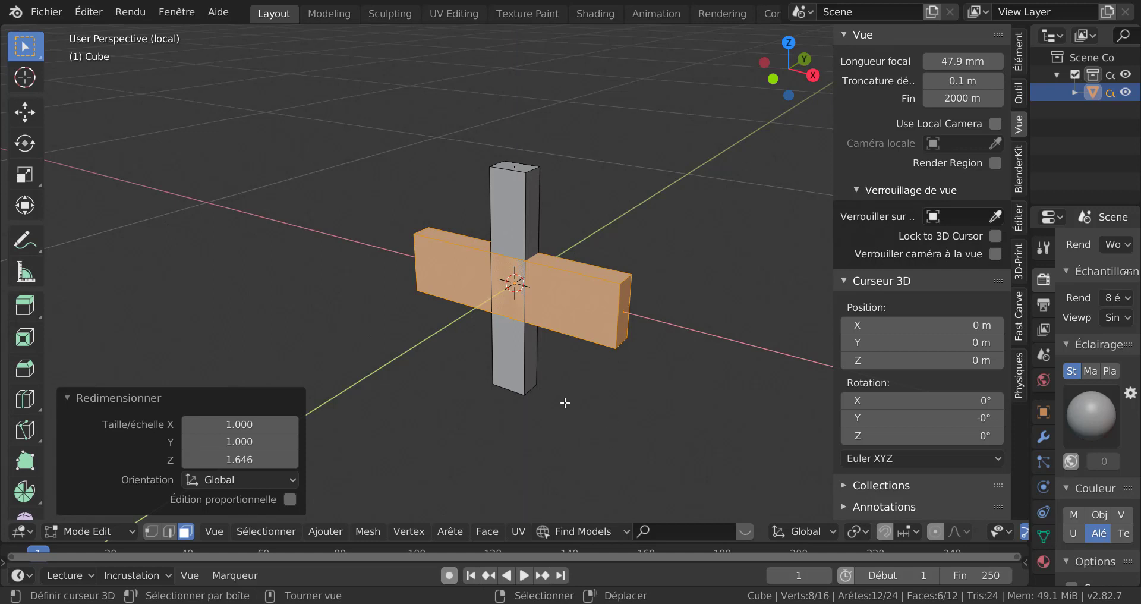
{"action": "left_click", "coordinate": [514, 202]}
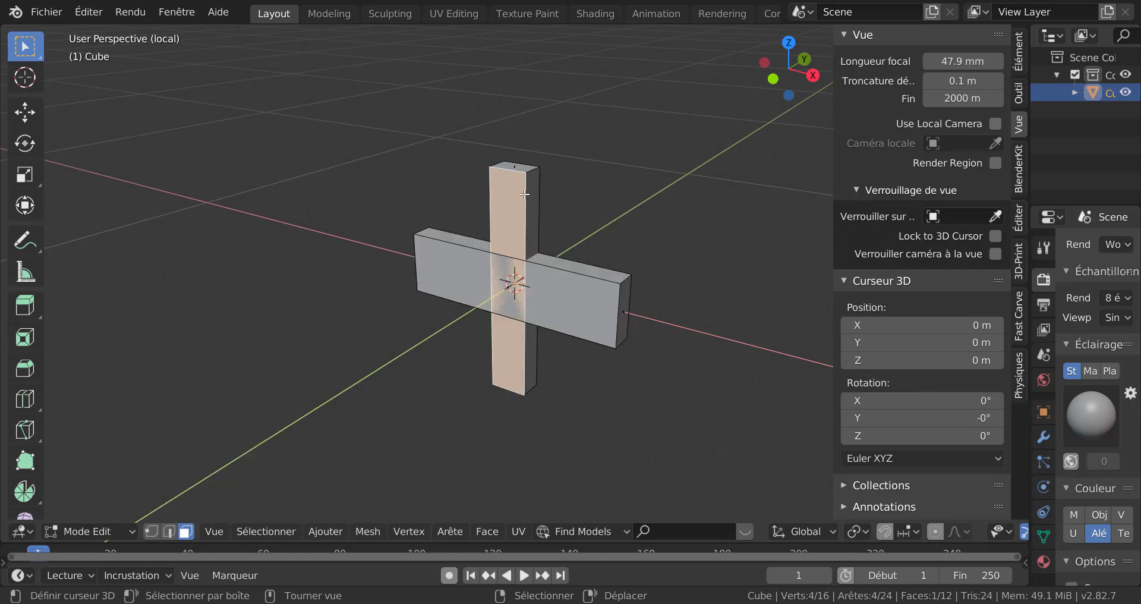
{"action": "key", "text": "ctrl+l"}
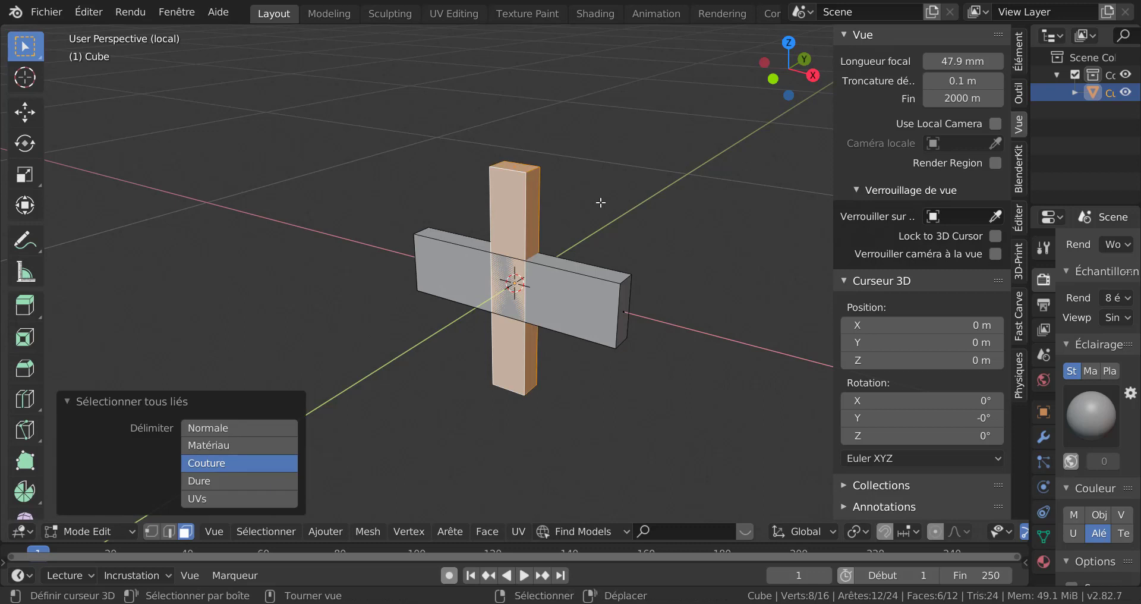
{"action": "key", "text": "s"}
{"action": "key", "text": "z"}
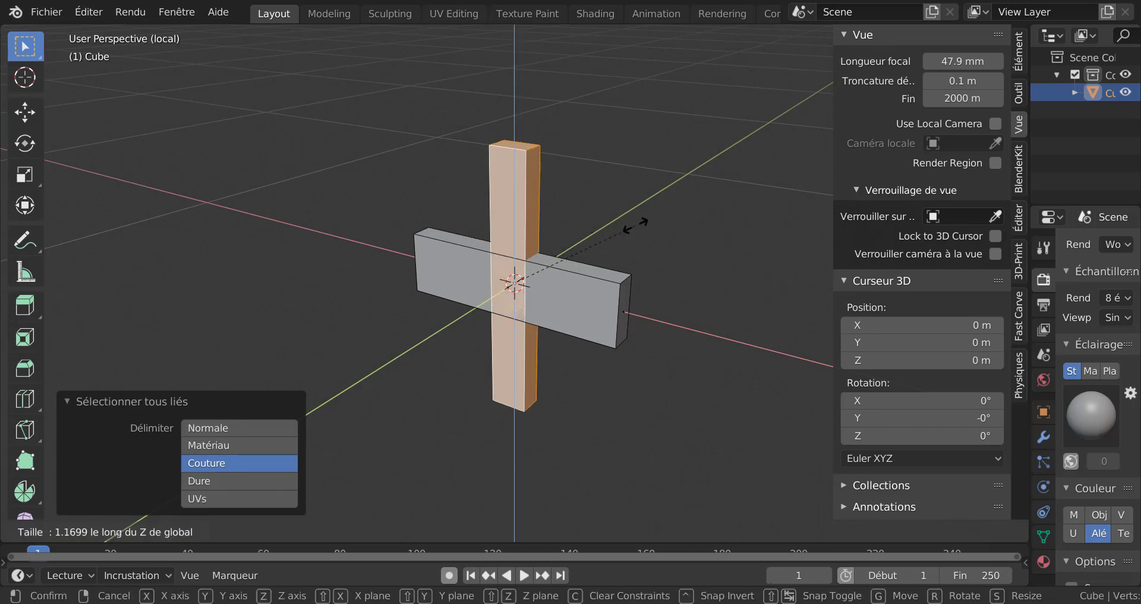
{"action": "left_click", "coordinate": [681, 254]}
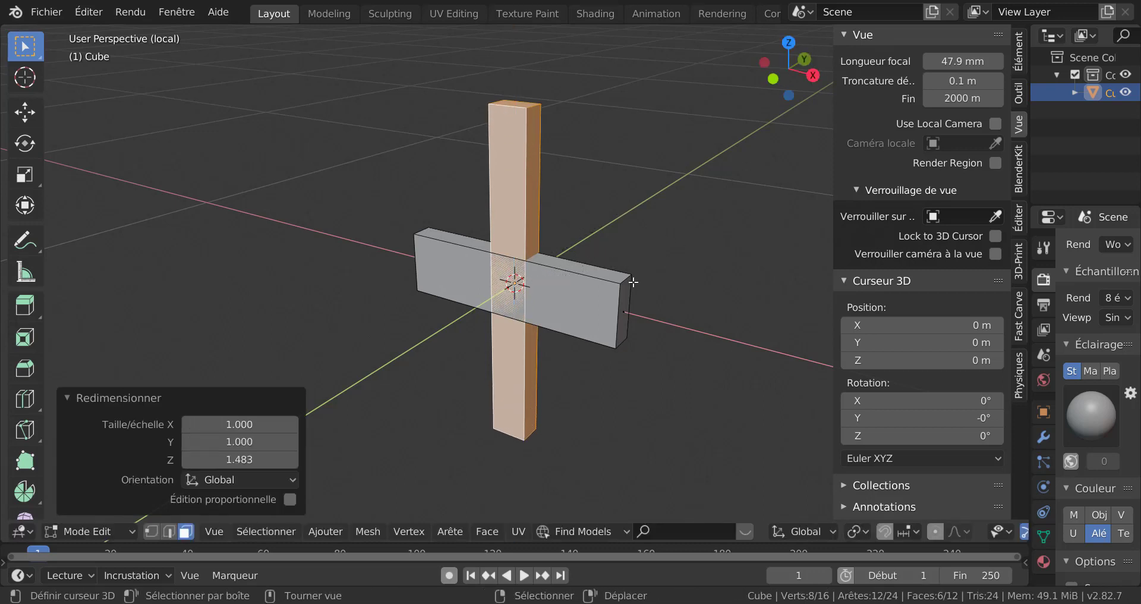
Step: Shift the horizontal cross-bar -0.0517 m along Y and switch to front orthographic view
{"action": "left_click", "coordinate": [604, 302]}
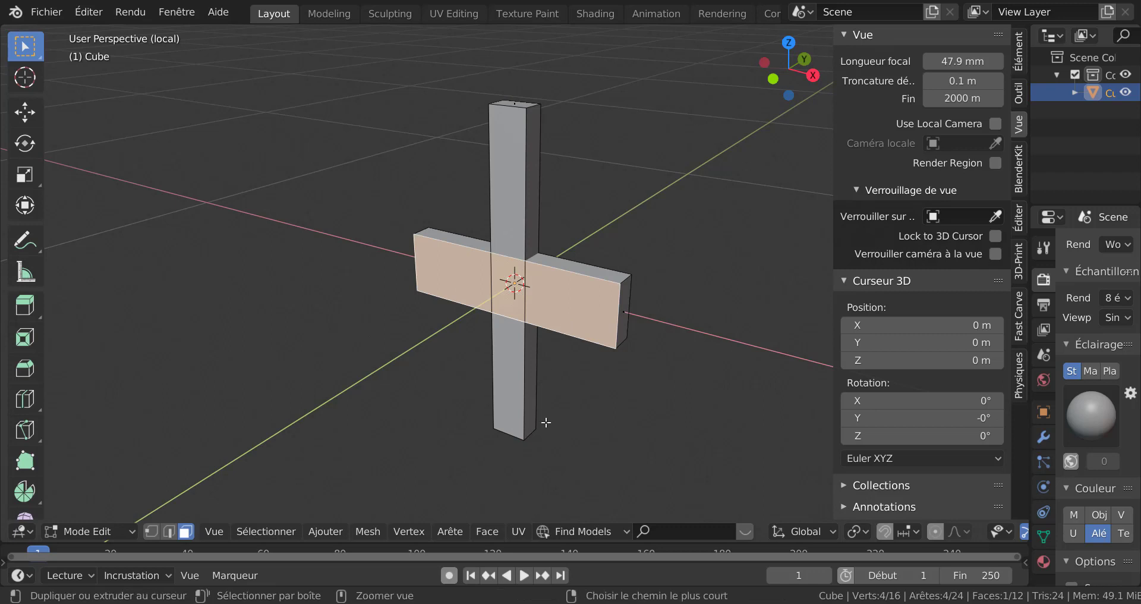
{"action": "key", "text": "ctrl+l"}
{"action": "mouse_move", "coordinate": [522, 425]}
{"action": "middle_mouse_down"}
{"action": "mouse_move", "coordinate": [526, 462]}
{"action": "mouse_move", "coordinate": [587, 434]}
{"action": "middle_mouse_up"}
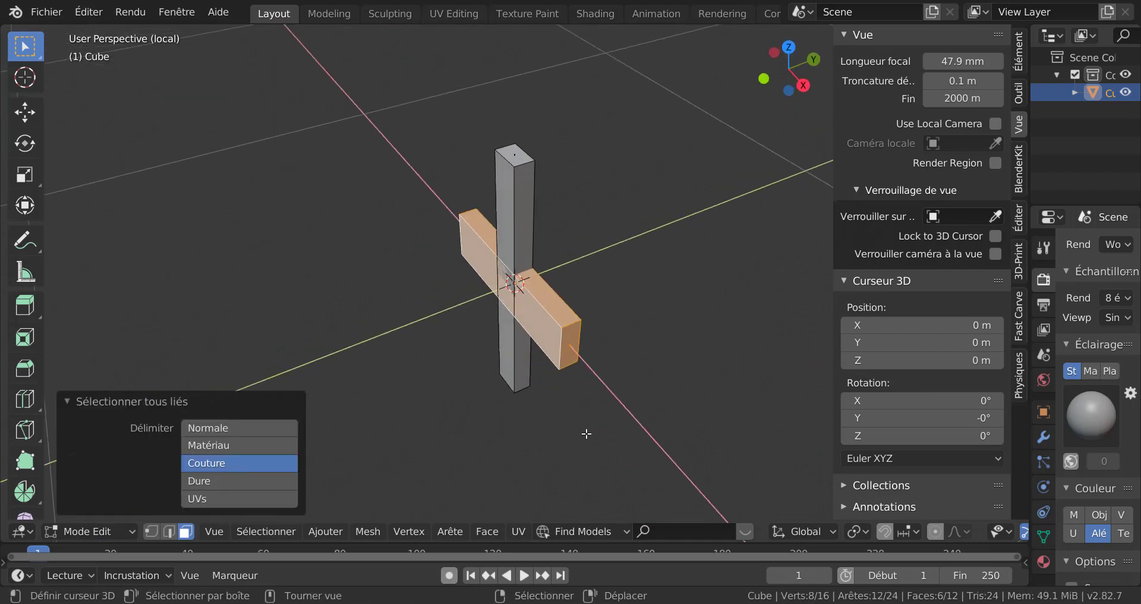
{"action": "key", "text": "g"}
{"action": "key", "text": "y"}
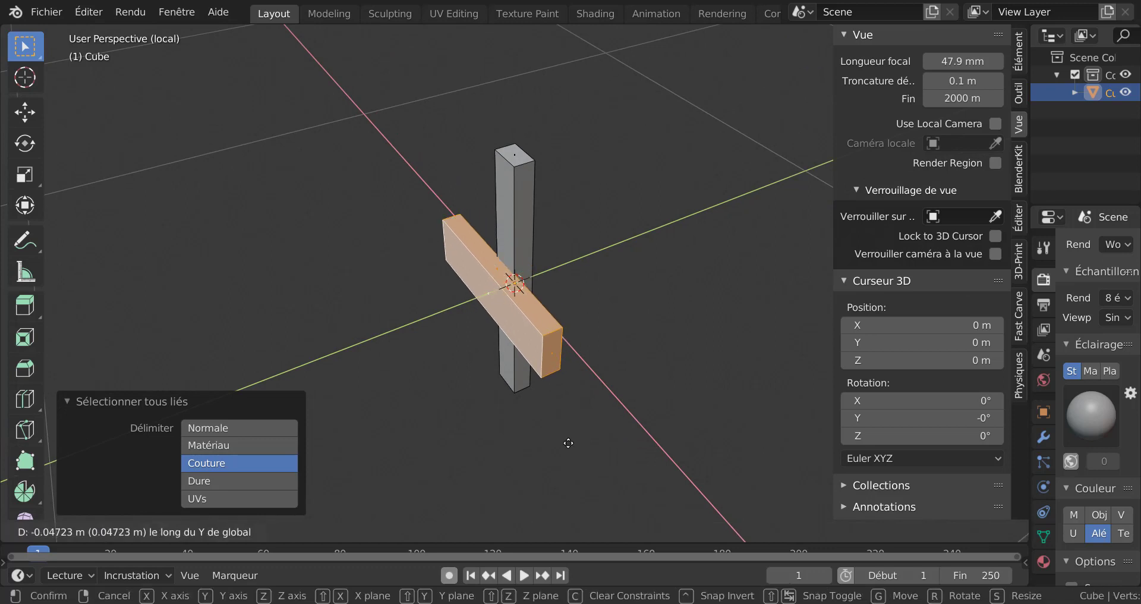
{"action": "left_click", "coordinate": [568, 443]}
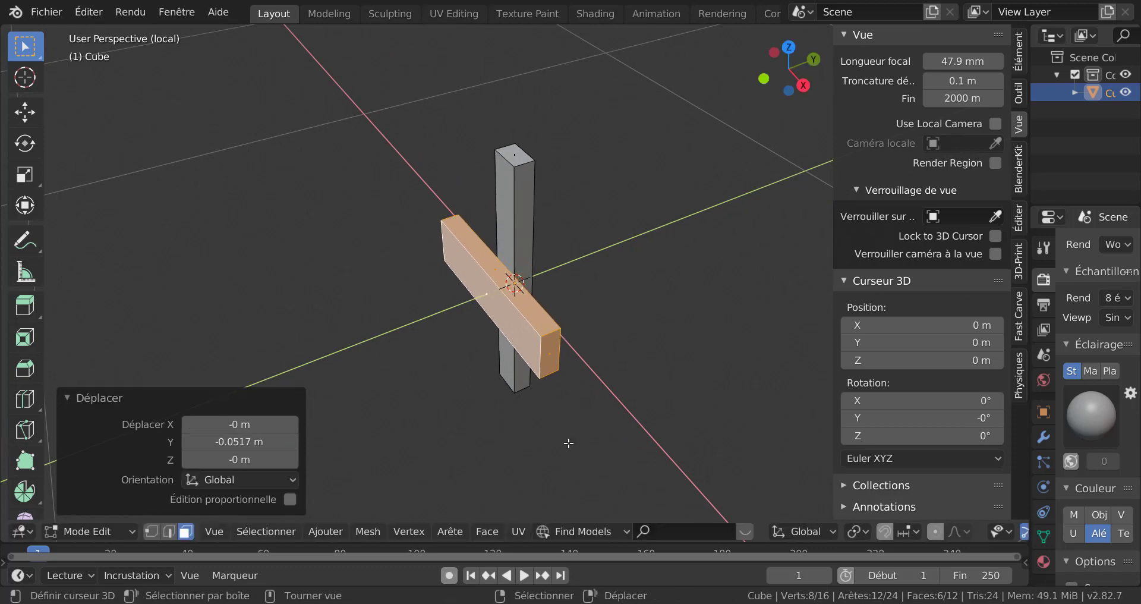
{"action": "middle_click_drag", "start_coordinate": [542, 424], "coordinate": [610, 388]}
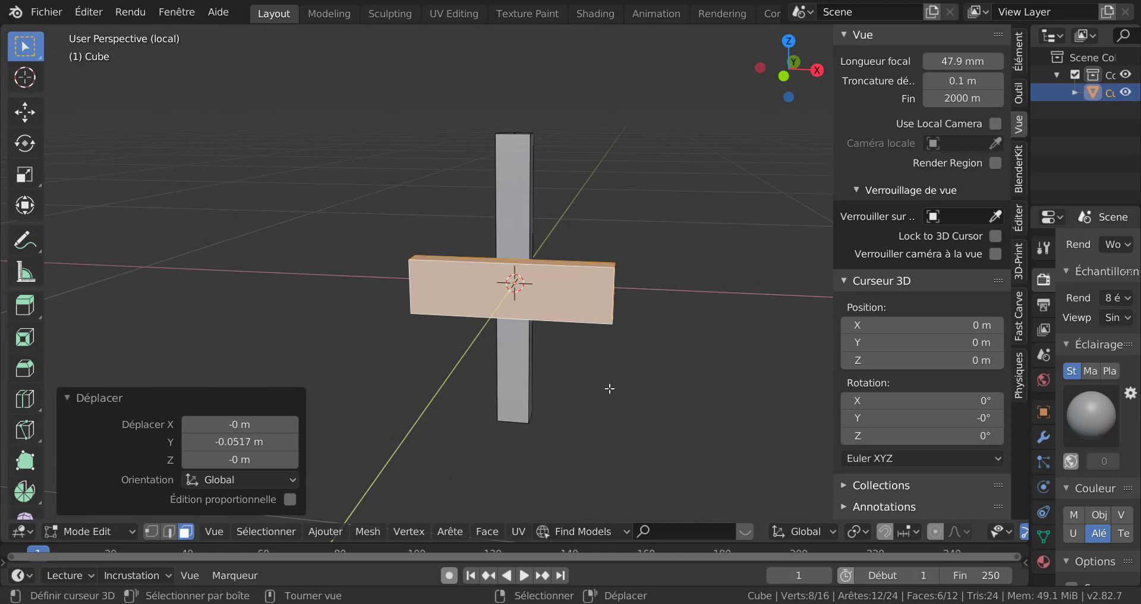
{"action": "key", "text": "Up"}
{"action": "key", "text": "KP_1"}
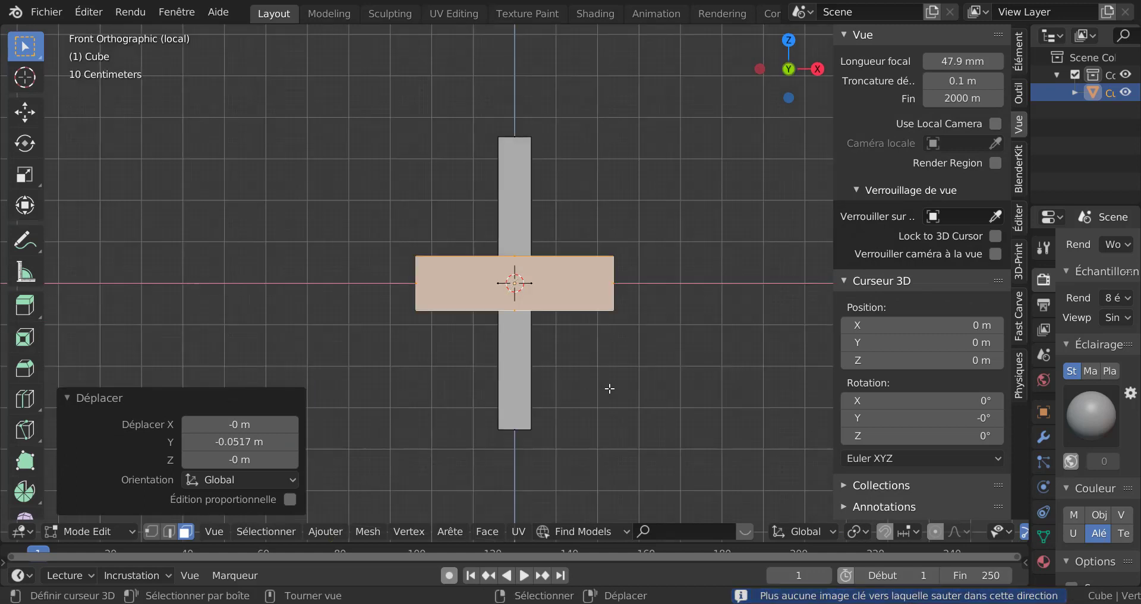
{"action": "scroll", "coordinate": [610, 325], "scroll_direction": "up", "scroll_amount": 1}
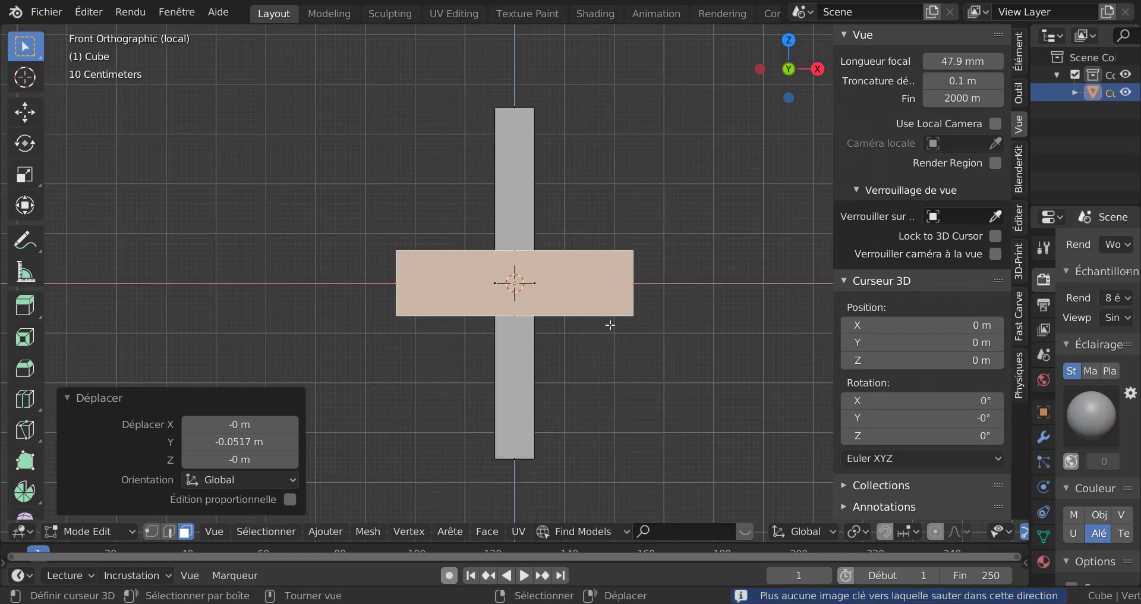
Step: Add an edge loop across the cross-bar and slide it left to square the centre
{"action": "key", "text": "ctrl+r"}
{"action": "left_click", "coordinate": [578, 257]}
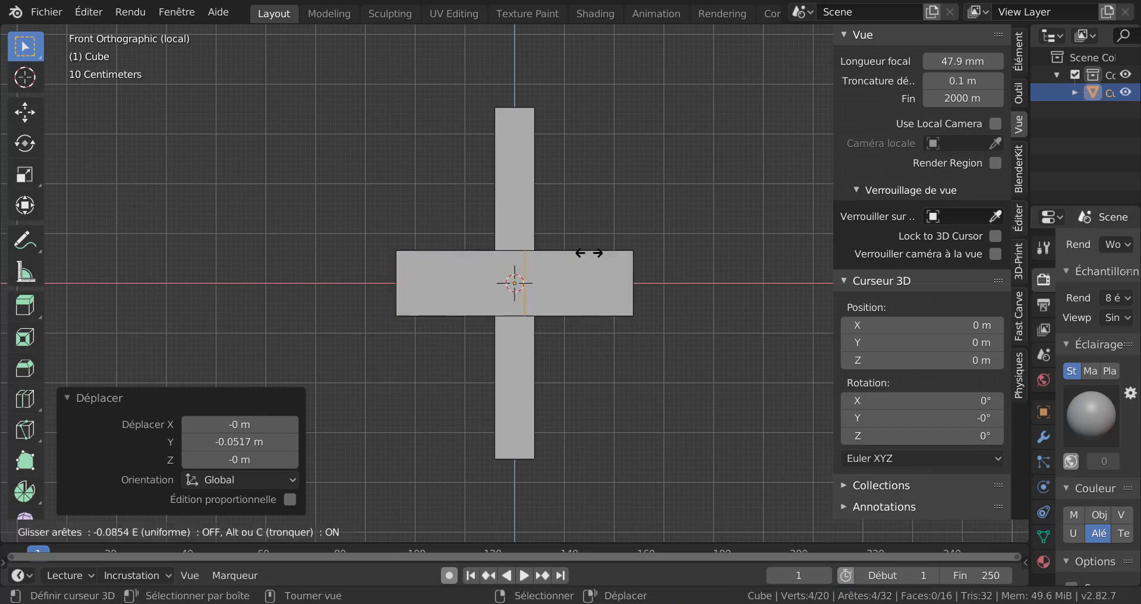
{"action": "left_click", "coordinate": [580, 280]}
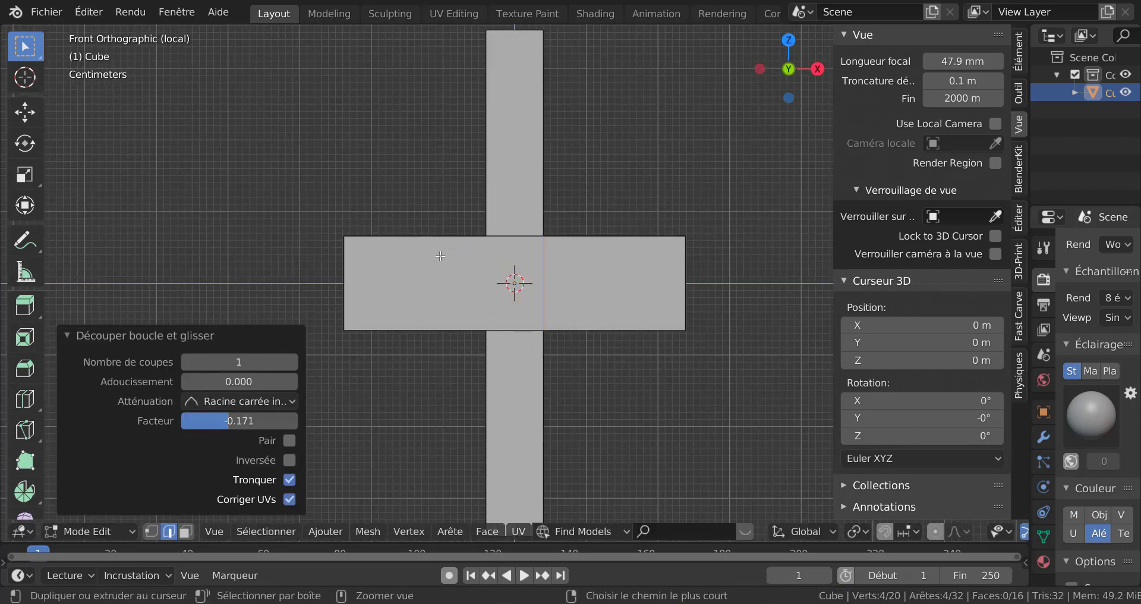
{"action": "key", "text": "g"}
{"action": "key", "text": "g"}
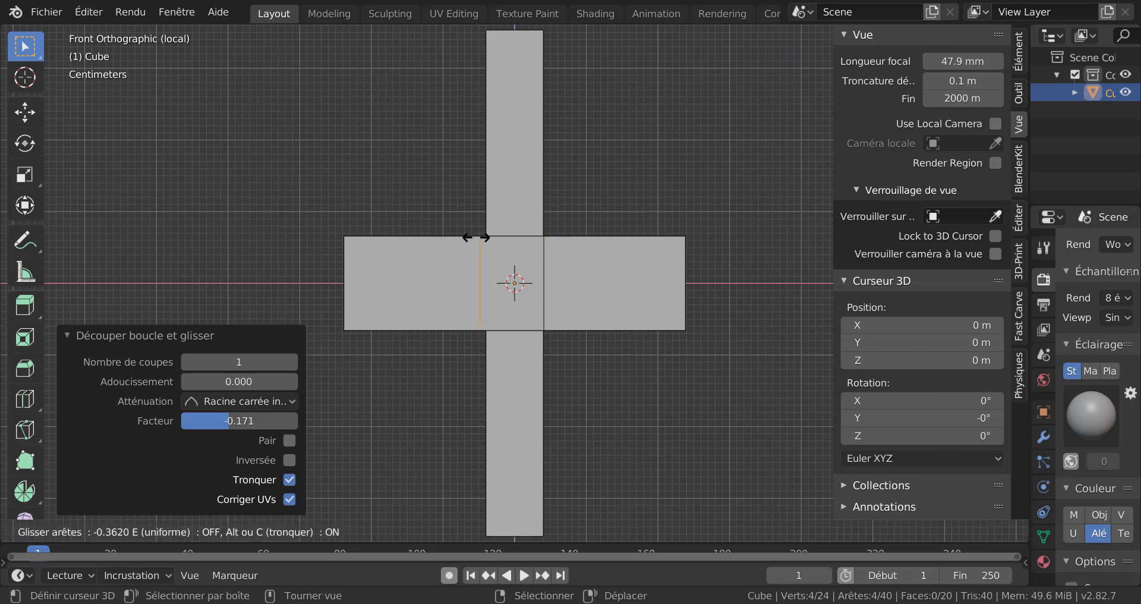
{"action": "left_click", "coordinate": [478, 236]}
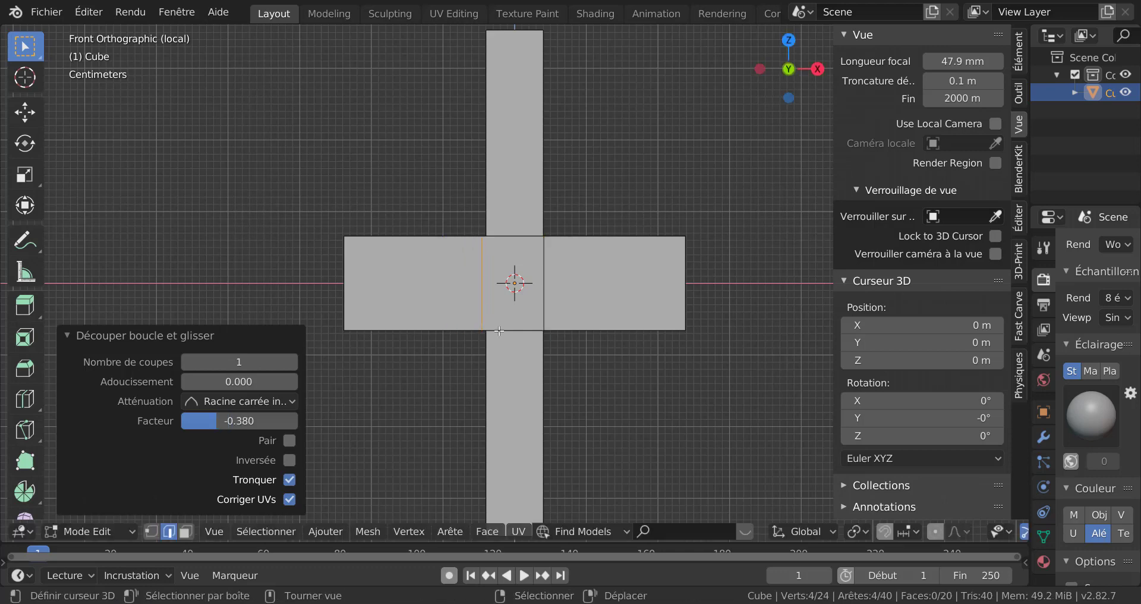
Step: In face select mode, select the cross's centre face and begin an inset
{"action": "key", "text": "3"}
{"action": "left_click", "coordinate": [502, 312]}
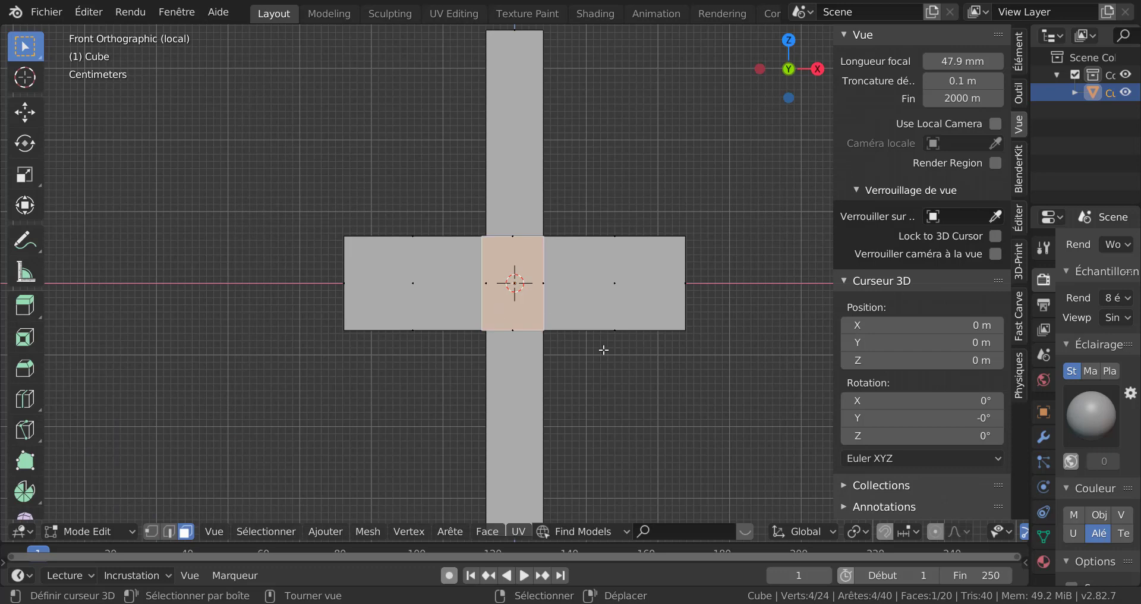
{"action": "key", "text": "i"}
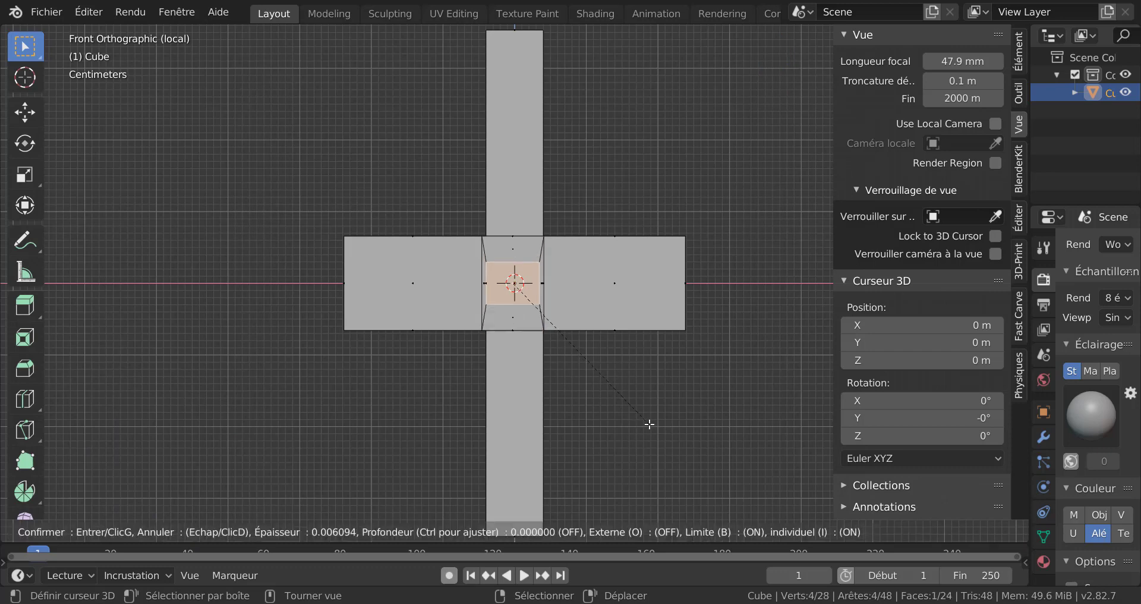
Step: Inset the centre face, then scale the inner face to 0.540 and rotate it 39.7°
{"action": "left_click", "coordinate": [650, 427]}
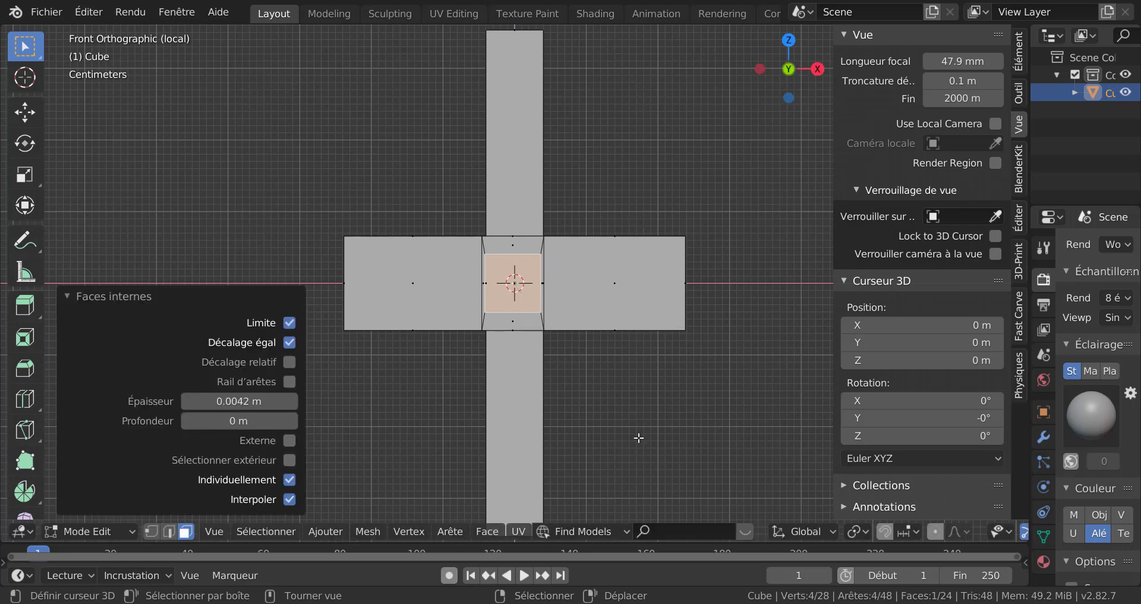
{"action": "key", "text": "s"}
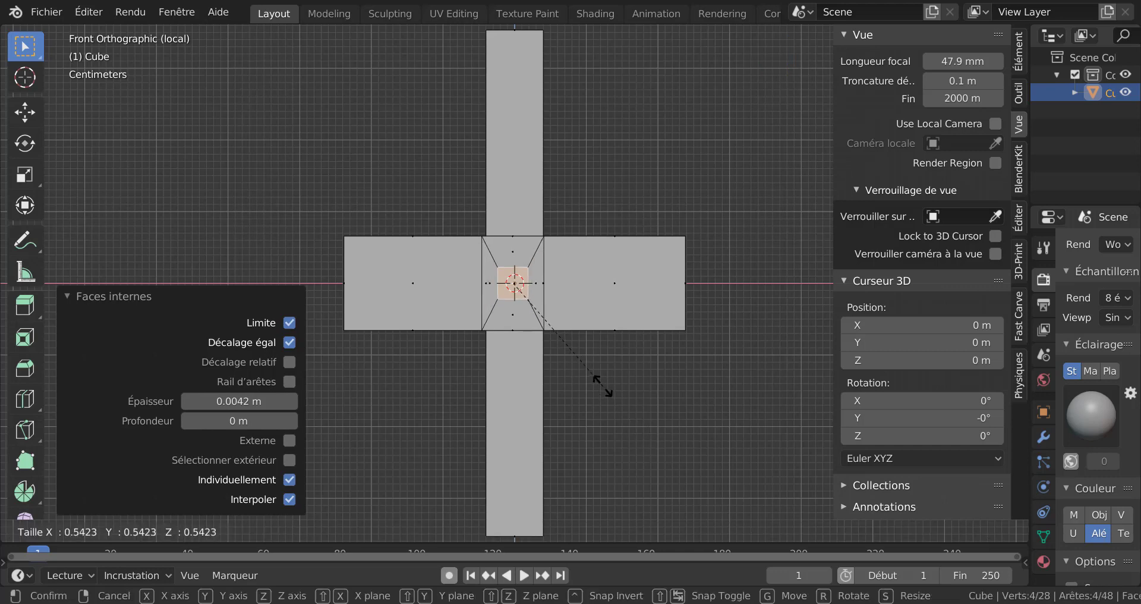
{"action": "left_click", "coordinate": [604, 385]}
{"action": "key", "text": "r"}
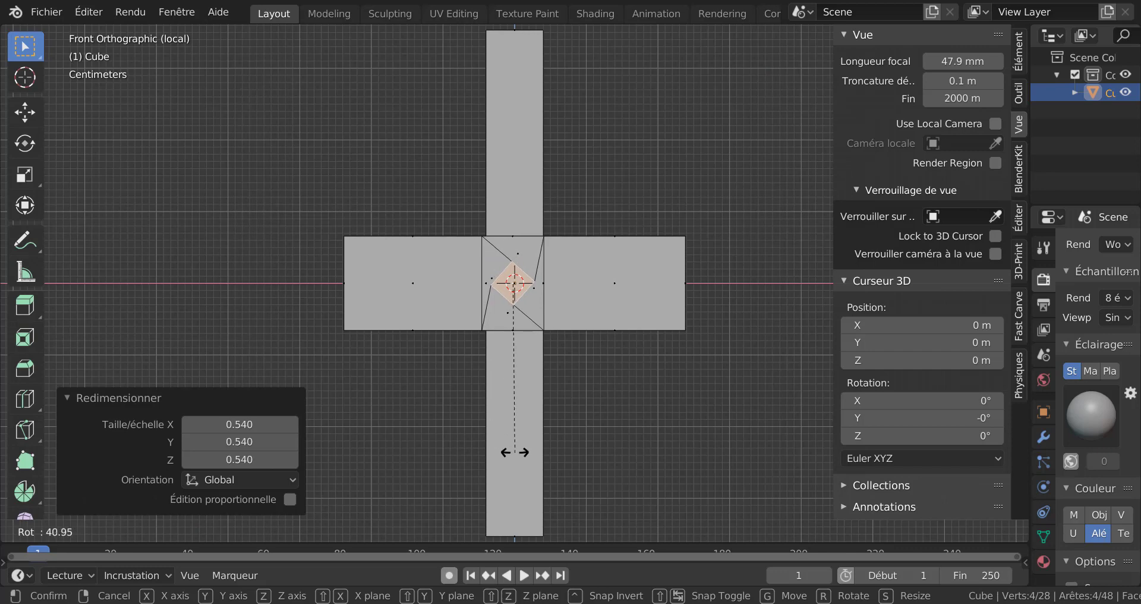
{"action": "left_click", "coordinate": [519, 453]}
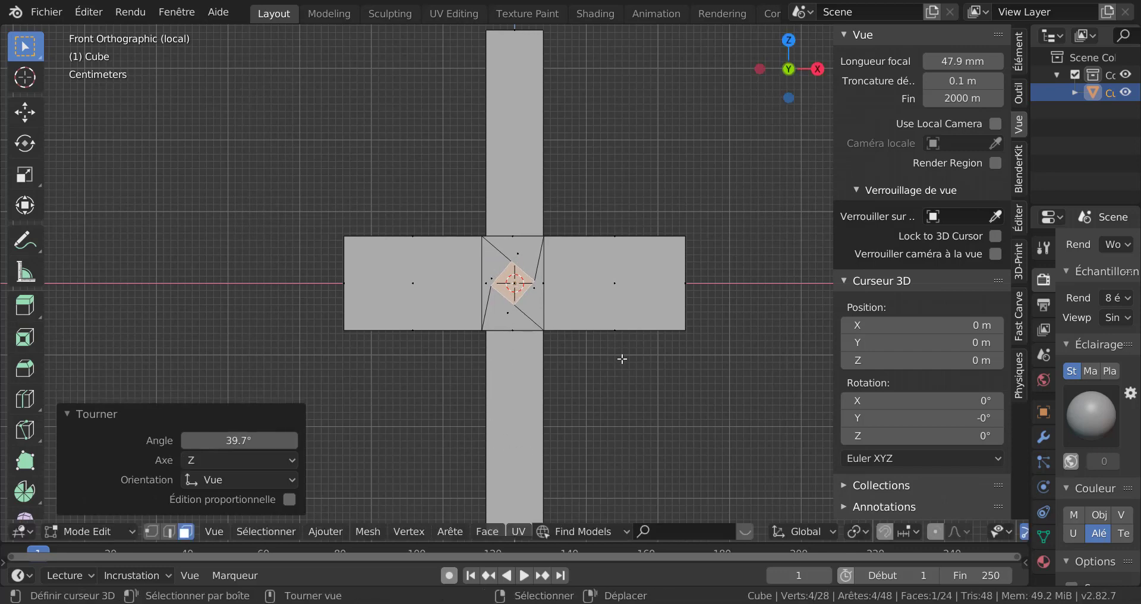
{"action": "middle_click_drag", "start_coordinate": [623, 359], "coordinate": [559, 338]}
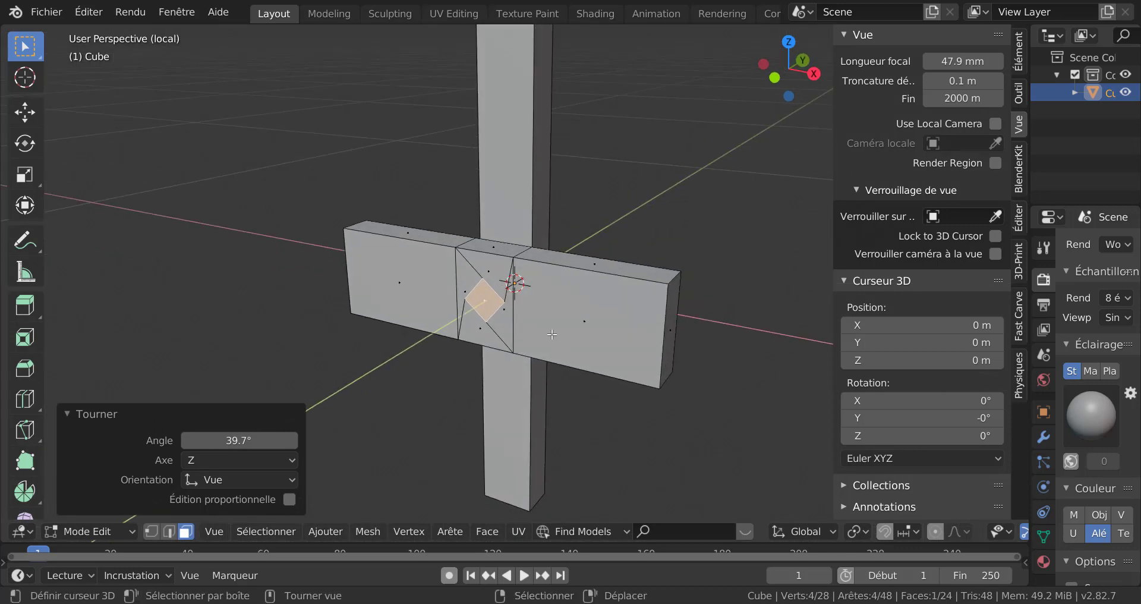
Step: Extrude the diamond face 0.0202 m outward and shrink its tip to 0.111
{"action": "key", "text": "e"}
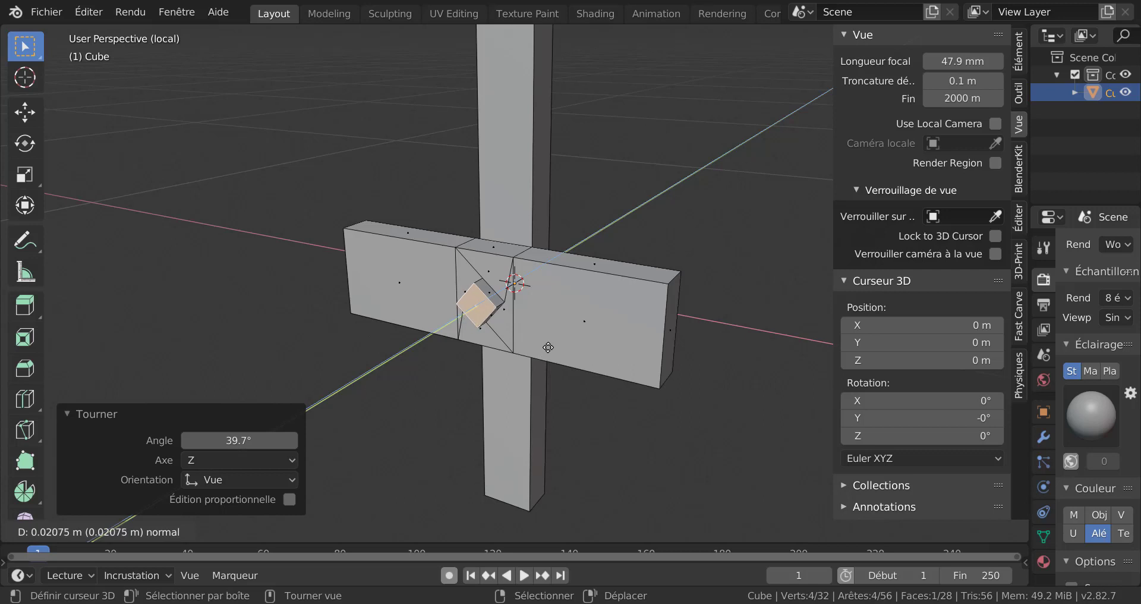
{"action": "key", "text": "Escape"}
{"action": "key", "text": "g"}
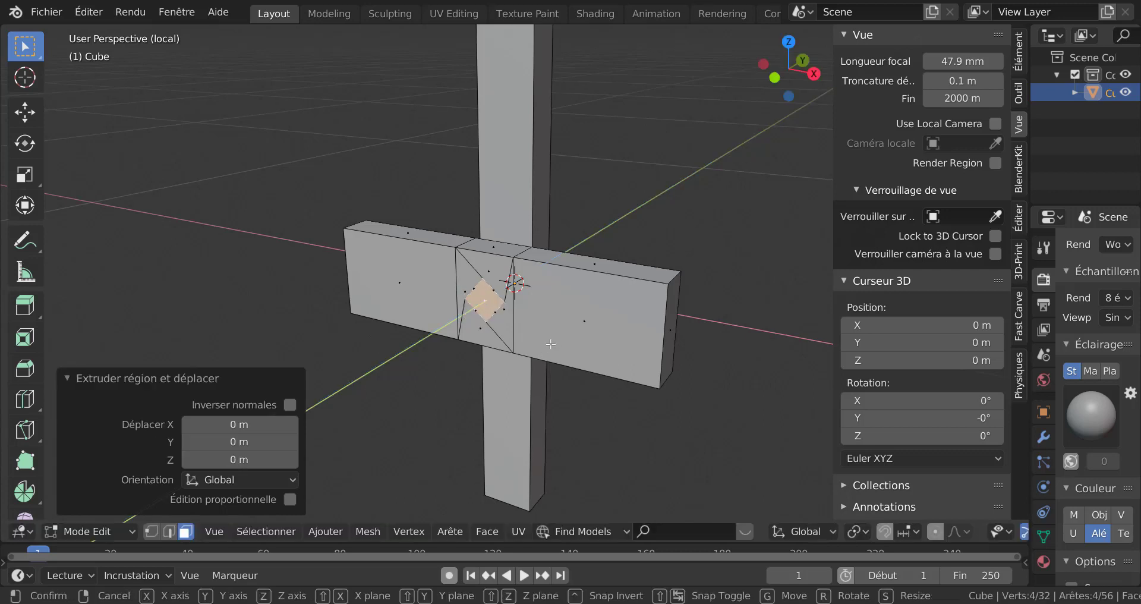
{"action": "key", "text": "y"}
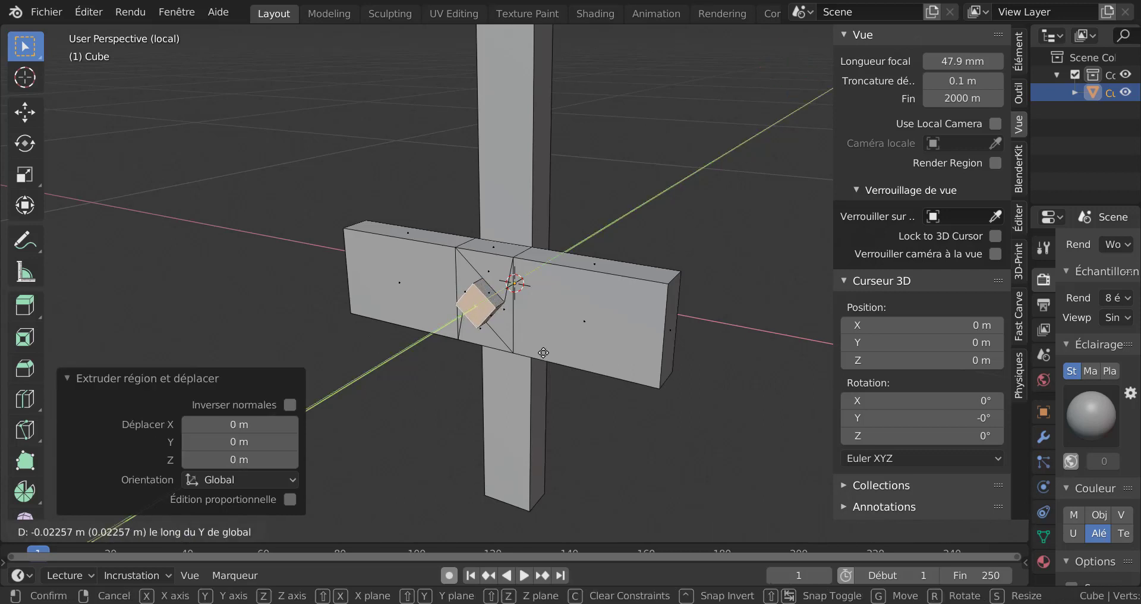
{"action": "left_click", "coordinate": [544, 350]}
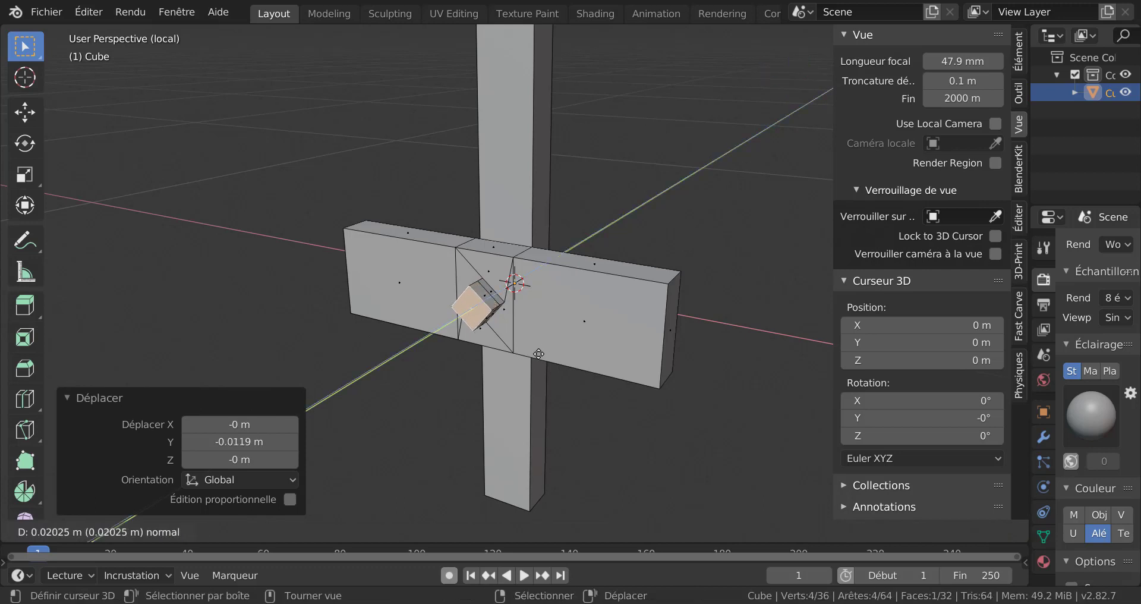
{"action": "left_click", "coordinate": [539, 354]}
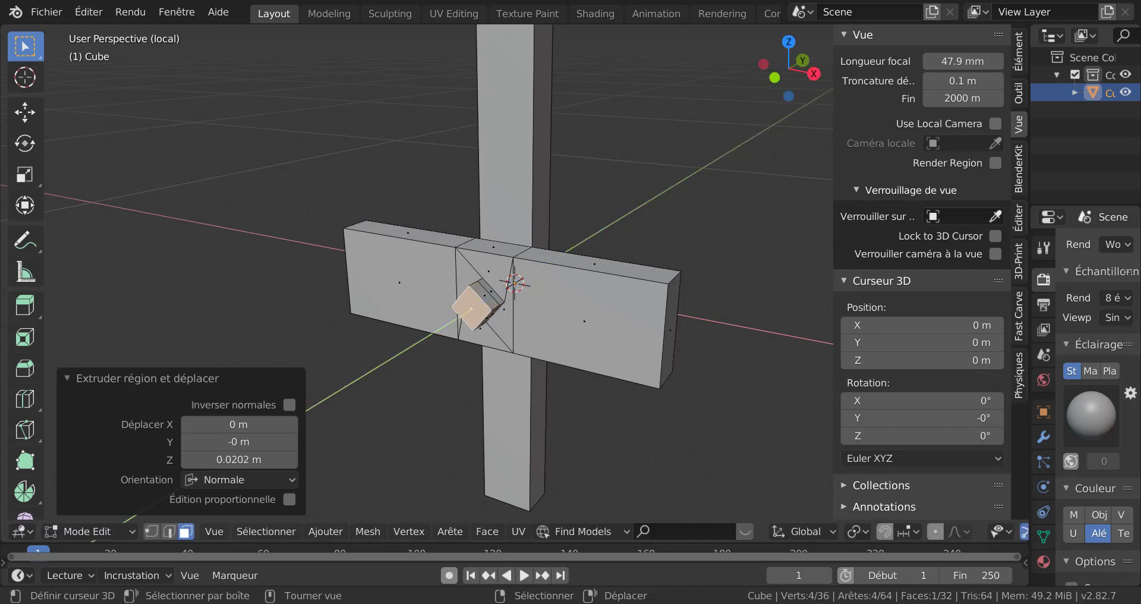
{"action": "key", "text": "s"}
{"action": "left_click", "coordinate": [499, 319]}
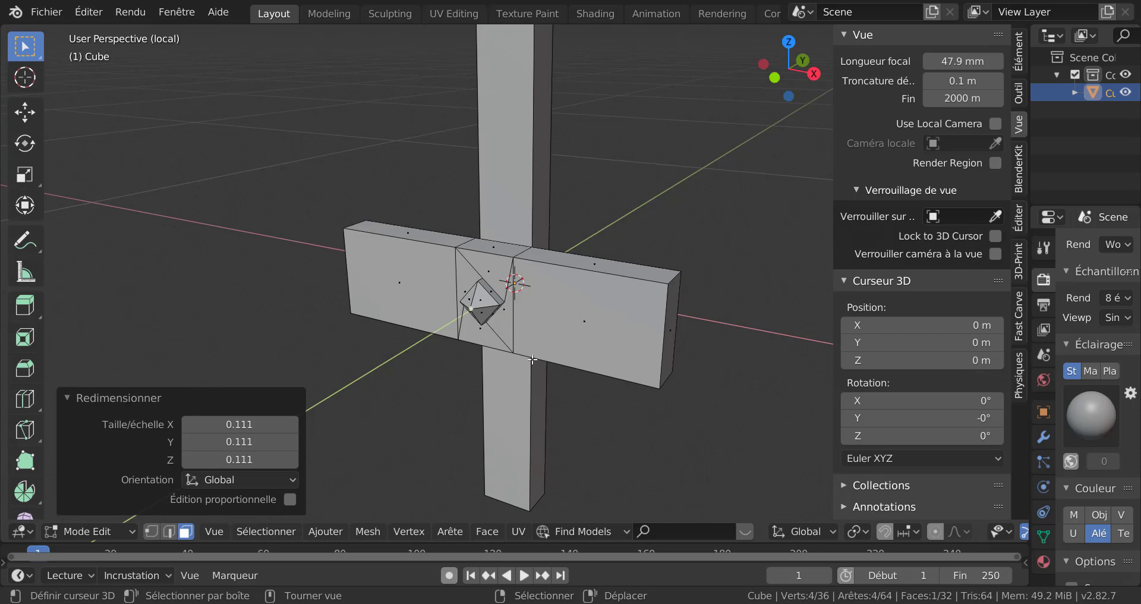
Step: Grow the selection around the spike and enlarge it by 1.918
{"action": "key", "text": "ctrl+KP_Add"}
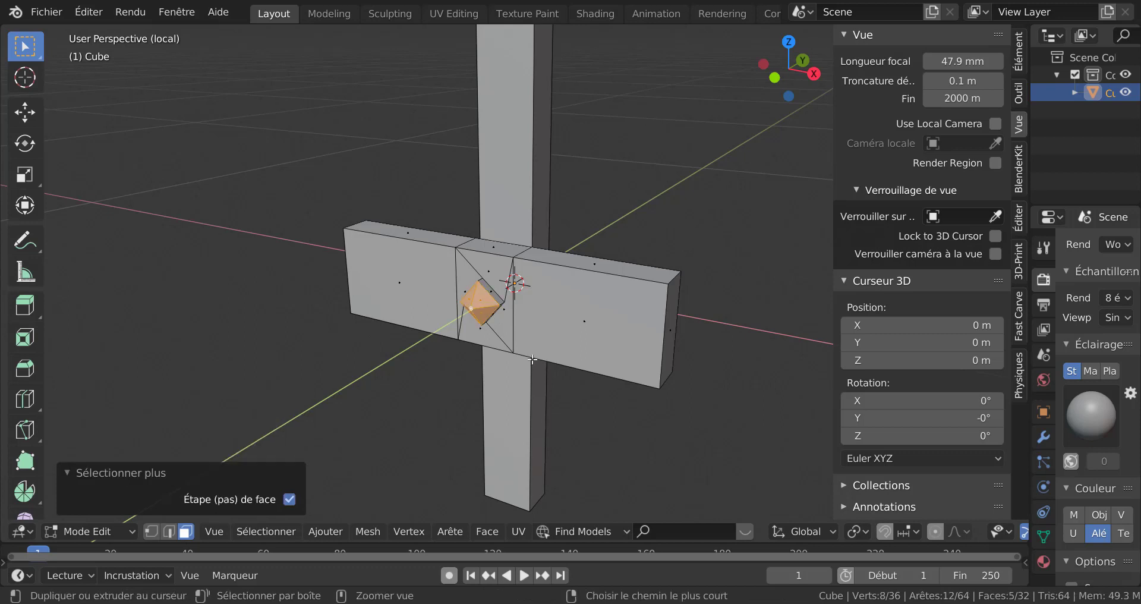
{"action": "key", "text": "s"}
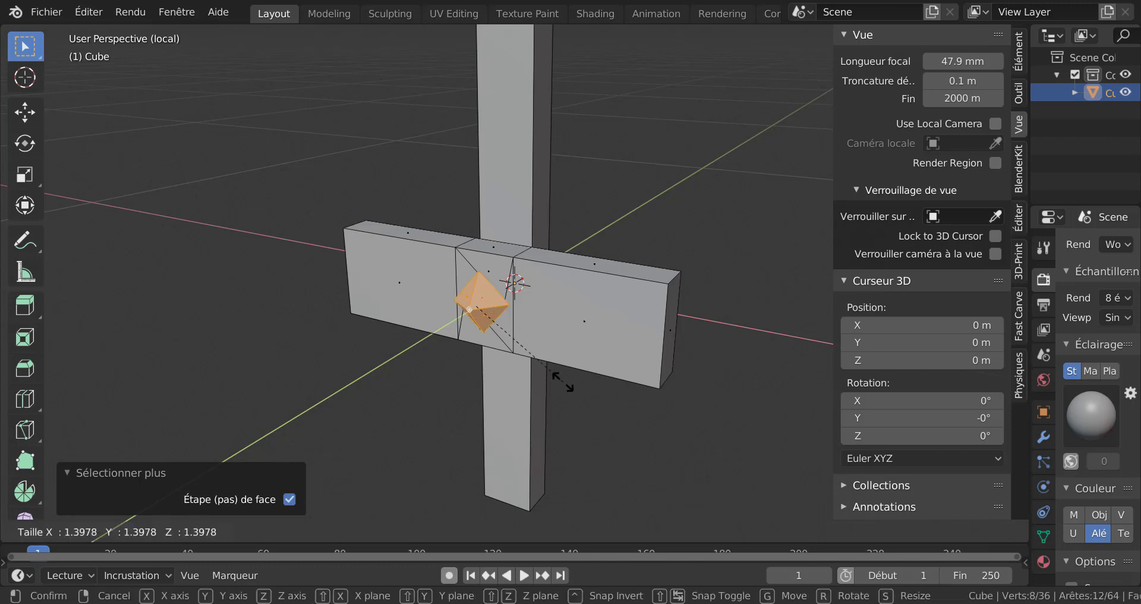
{"action": "left_click", "coordinate": [609, 393]}
Step: Select both end faces of the horizontal arm and scale them 1.521 along Z
{"action": "key", "text": "Tab"}
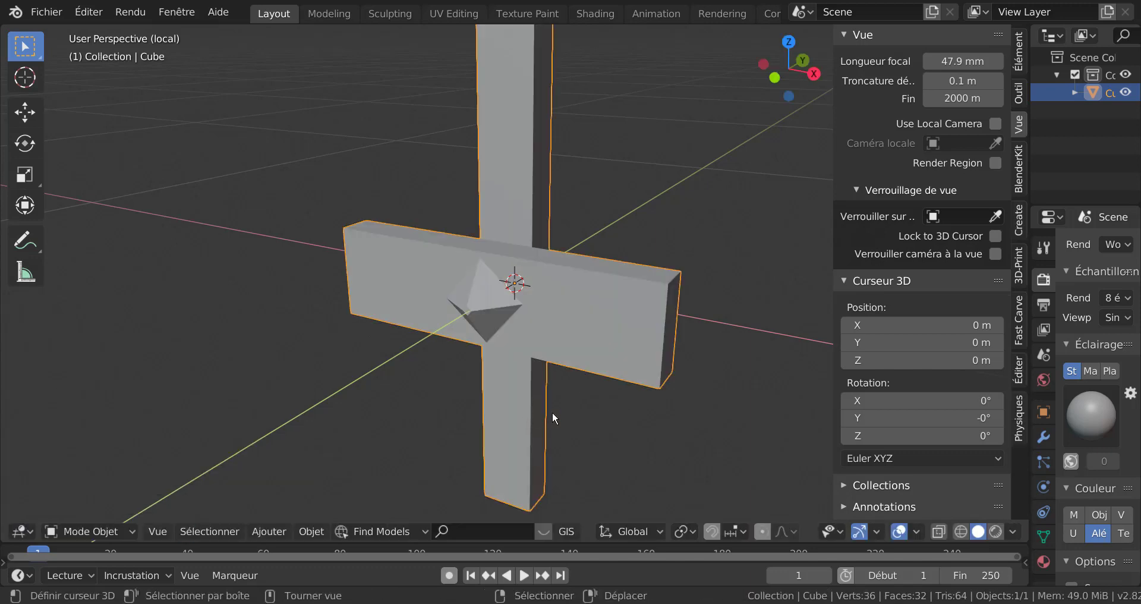
{"action": "mouse_move", "coordinate": [552, 411]}
{"action": "middle_mouse_down"}
{"action": "mouse_move", "coordinate": [679, 405]}
{"action": "mouse_move", "coordinate": [472, 413]}
{"action": "middle_mouse_up"}
{"action": "key", "text": "Tab"}
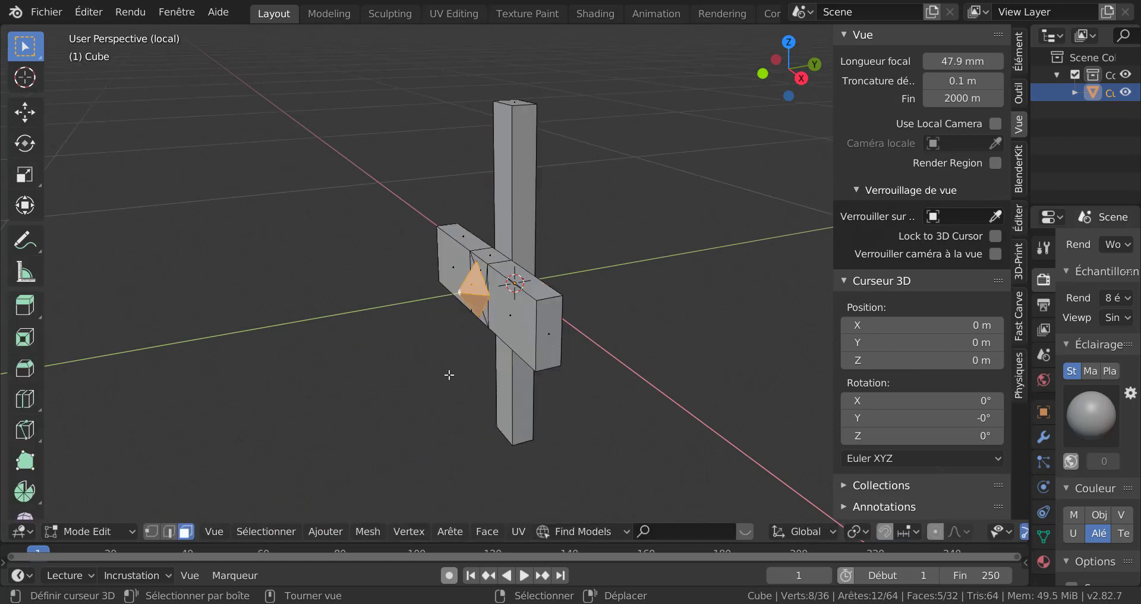
{"action": "key", "text": "Tab"}
{"action": "middle_click_drag", "start_coordinate": [454, 377], "coordinate": [519, 372]}
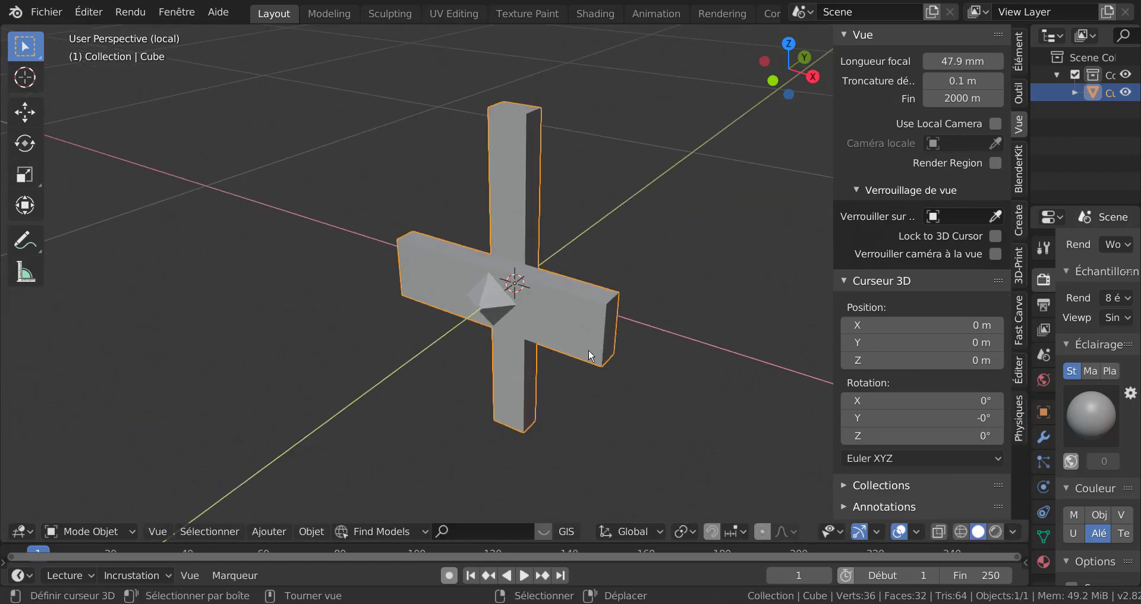
{"action": "key", "text": "Tab"}
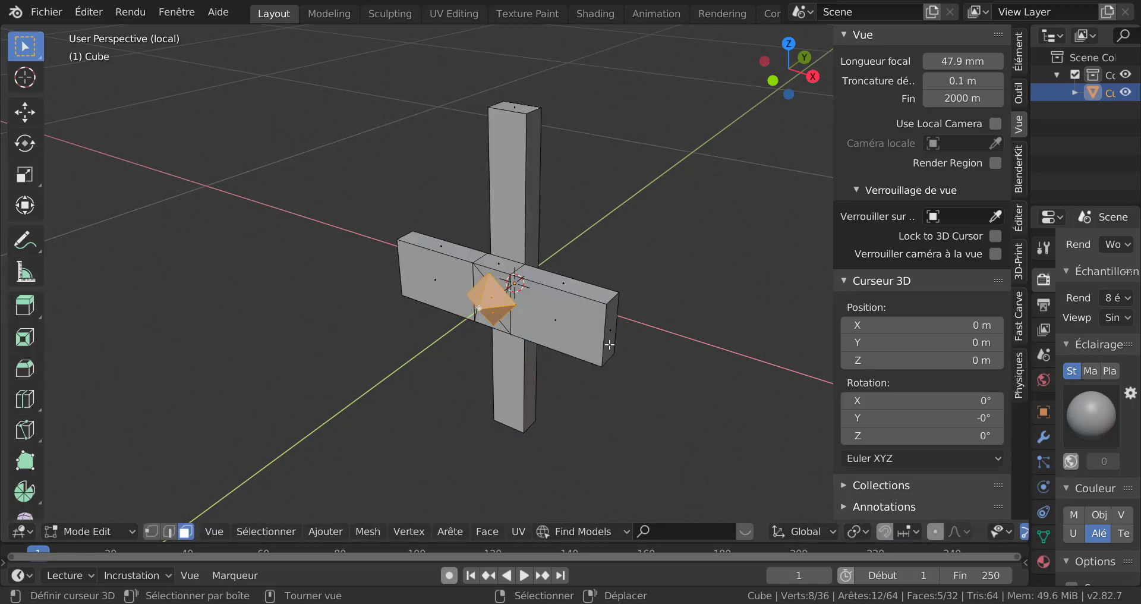
{"action": "mouse_move", "coordinate": [479, 397]}
{"action": "middle_mouse_down"}
{"action": "mouse_move", "coordinate": [583, 385]}
{"action": "mouse_move", "coordinate": [438, 355]}
{"action": "middle_mouse_up"}
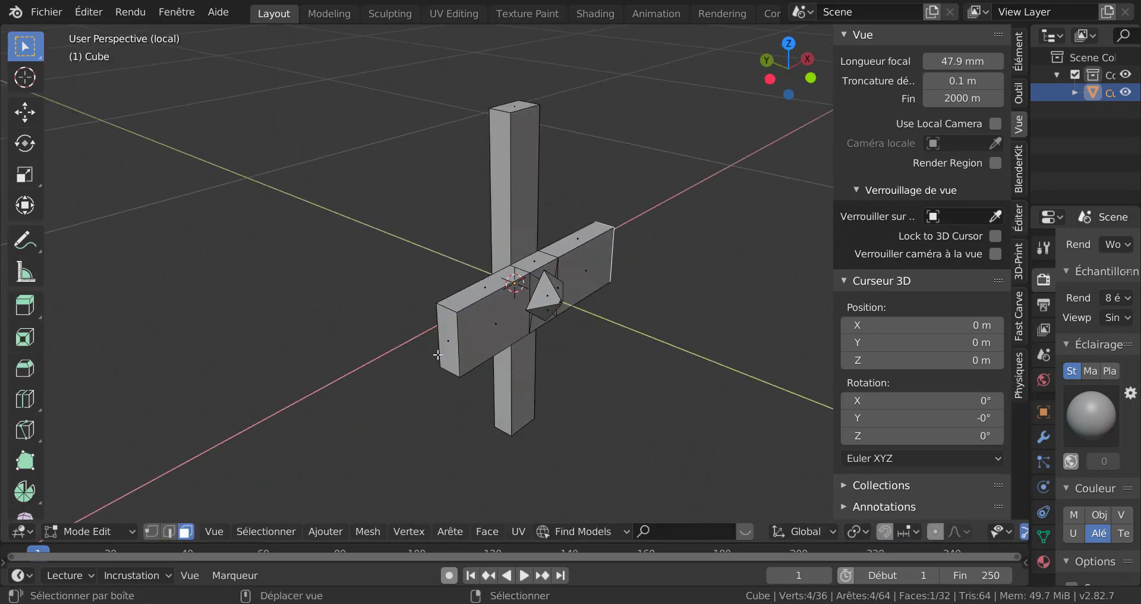
{"action": "left_click", "coordinate": [449, 352], "text": "shift"}
{"action": "scroll", "coordinate": [509, 385], "scroll_direction": "down", "scroll_amount": 2}
{"action": "mouse_move", "coordinate": [581, 390]}
{"action": "middle_mouse_down"}
{"action": "mouse_move", "coordinate": [525, 464]}
{"action": "mouse_move", "coordinate": [452, 389]}
{"action": "middle_mouse_up"}
{"action": "key", "text": "s"}
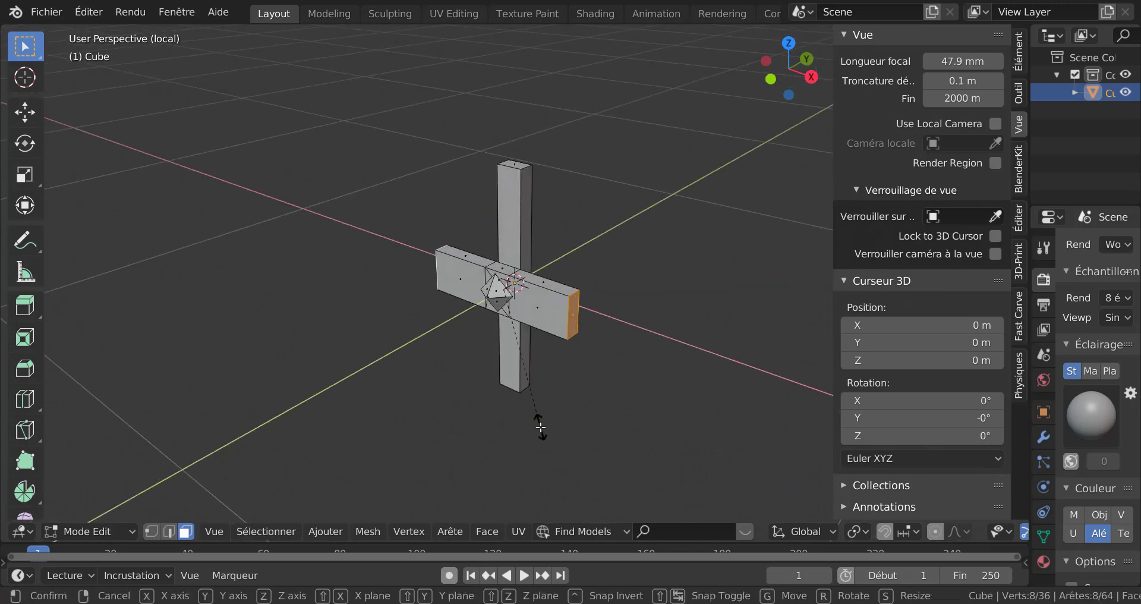
{"action": "key", "text": "z"}
{"action": "left_click", "coordinate": [635, 460]}
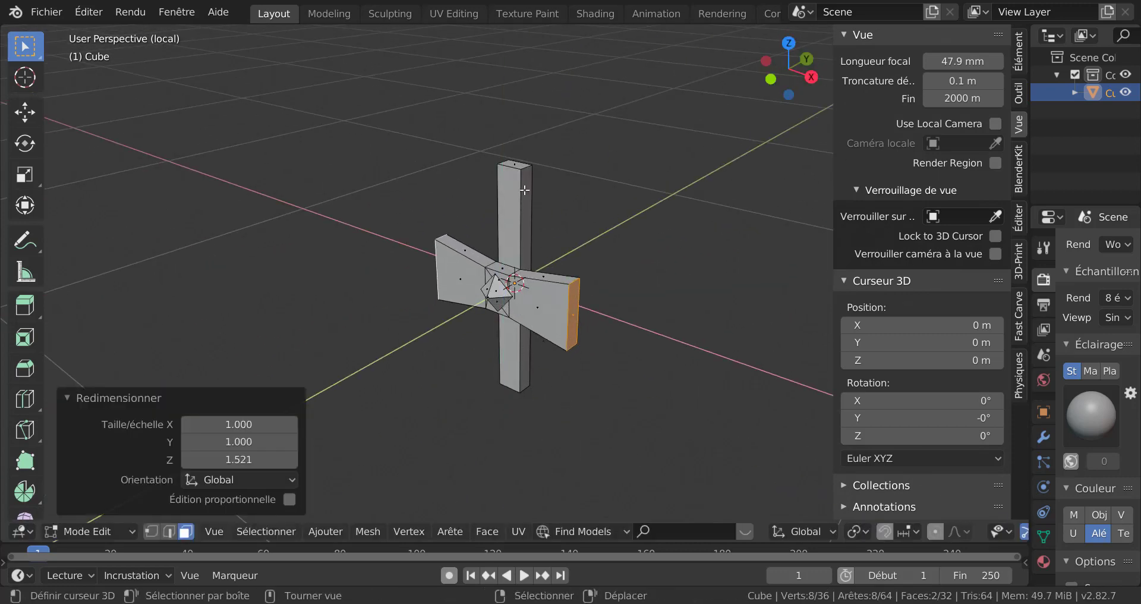
Step: Select the vertical bar's top and bottom end faces and try an X scale, then cancel it
{"action": "left_click", "coordinate": [518, 163]}
{"action": "mouse_move", "coordinate": [518, 163]}
{"action": "middle_mouse_down"}
{"action": "mouse_move", "coordinate": [536, 387]}
{"action": "mouse_move", "coordinate": [580, 451]}
{"action": "middle_mouse_up"}
{"action": "left_click", "coordinate": [526, 384], "text": "shift"}
{"action": "key", "text": "s"}
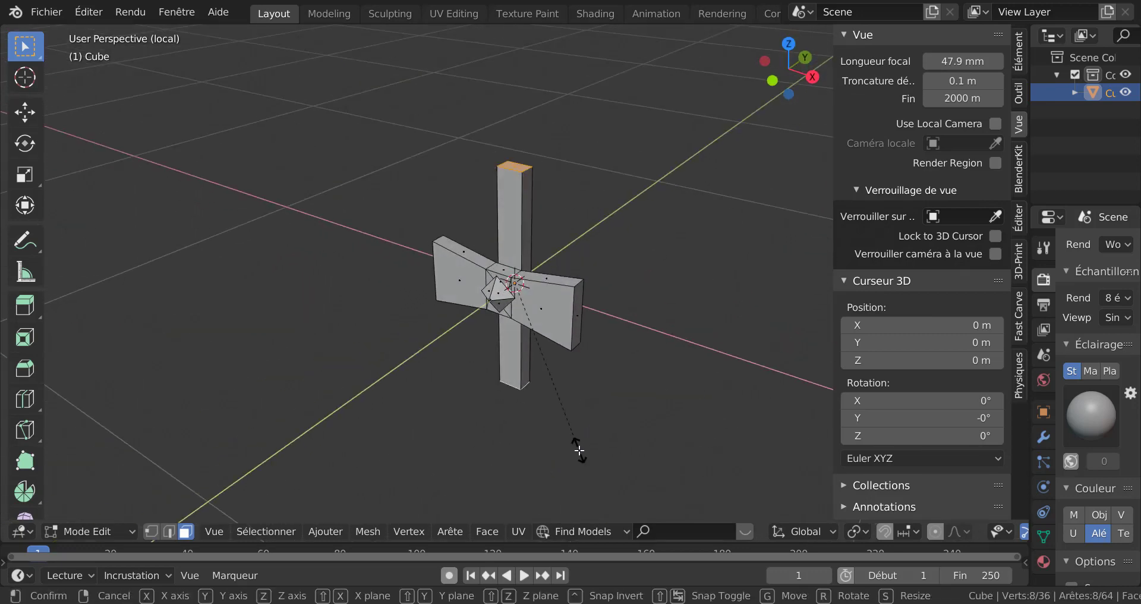
{"action": "key", "text": "x"}
{"action": "key", "text": "Escape"}
{"action": "mouse_move", "coordinate": [543, 427]}
{"action": "middle_mouse_down"}
{"action": "mouse_move", "coordinate": [565, 311]}
{"action": "mouse_move", "coordinate": [535, 401]}
{"action": "mouse_move", "coordinate": [529, 473]}
{"action": "mouse_move", "coordinate": [418, 409]}
{"action": "mouse_move", "coordinate": [500, 353]}
{"action": "middle_mouse_up"}
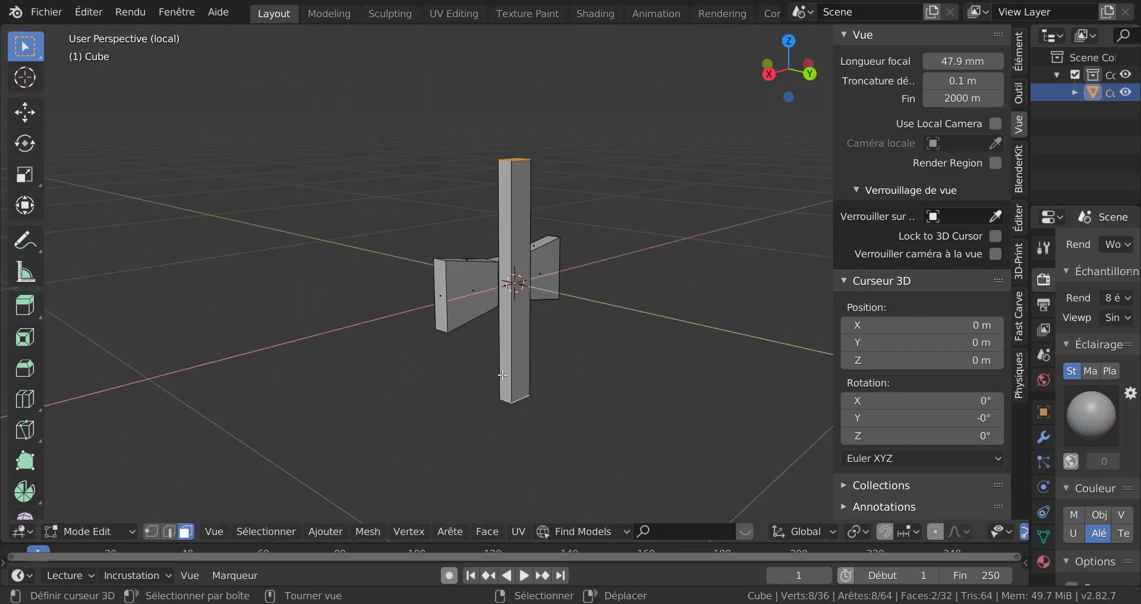
{"action": "scroll", "coordinate": [500, 353], "scroll_direction": "up", "scroll_amount": 2}
Step: Insert 3 evenly spaced edge-loop cuts along the vertical bar with Ctrl+R
{"action": "key", "text": "ctrl+r"}
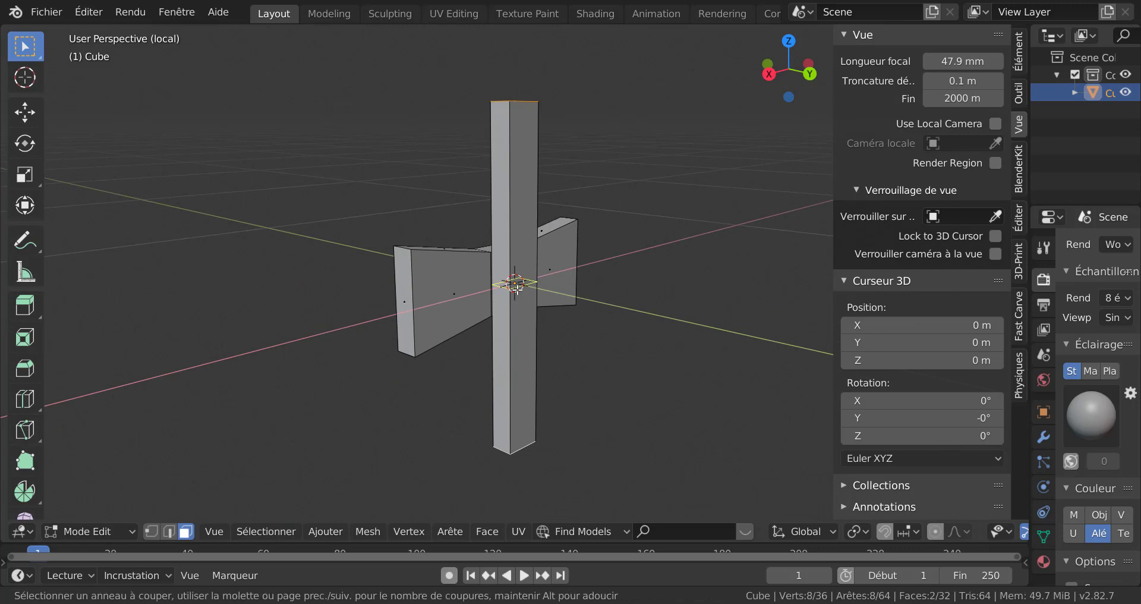
{"action": "scroll", "coordinate": [518, 290], "scroll_direction": "up", "scroll_amount": 3}
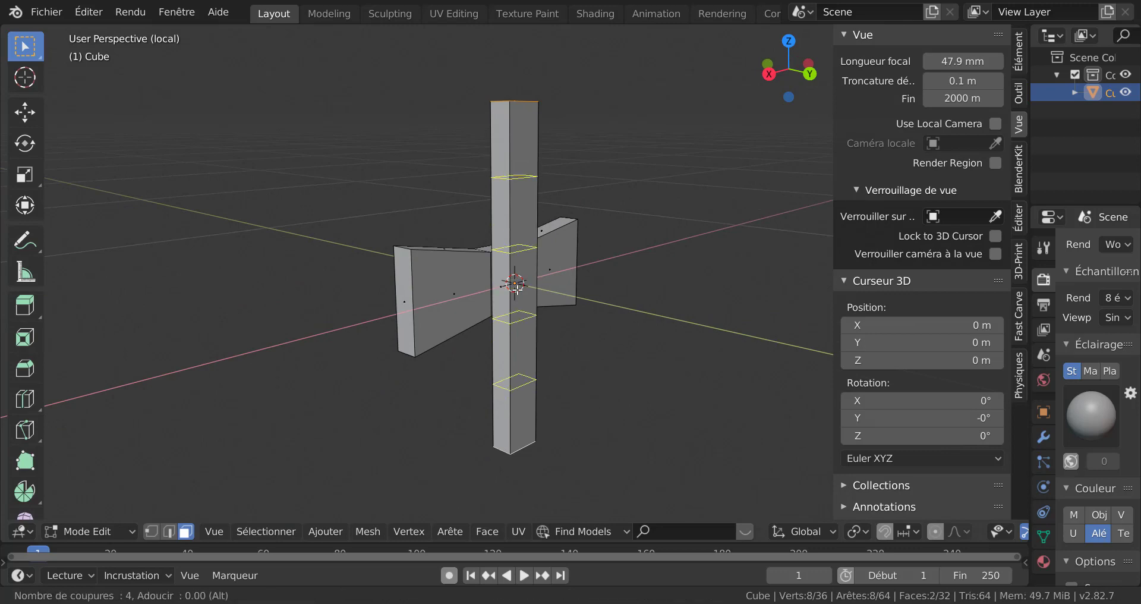
{"action": "scroll", "coordinate": [517, 289], "scroll_direction": "down", "scroll_amount": 1}
{"action": "left_click", "coordinate": [517, 289]}
{"action": "right_click", "coordinate": [517, 290]}
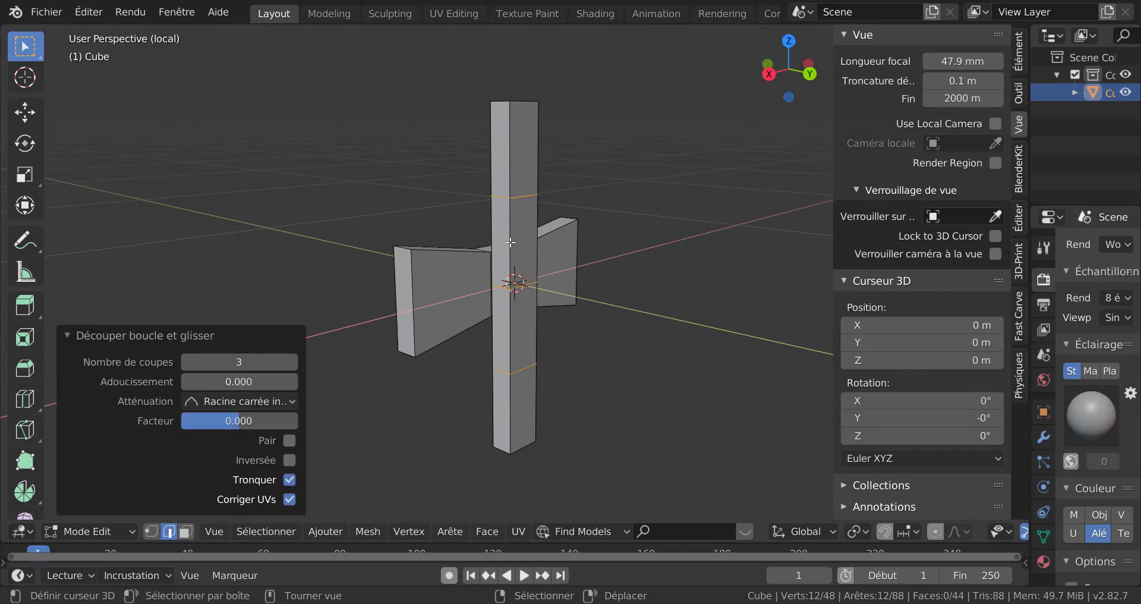
Step: Switch to face select mode and select the vertical bar's top face
{"action": "mouse_move", "coordinate": [517, 290]}
{"action": "middle_mouse_down"}
{"action": "mouse_move", "coordinate": [587, 316]}
{"action": "mouse_move", "coordinate": [604, 338]}
{"action": "middle_mouse_up"}
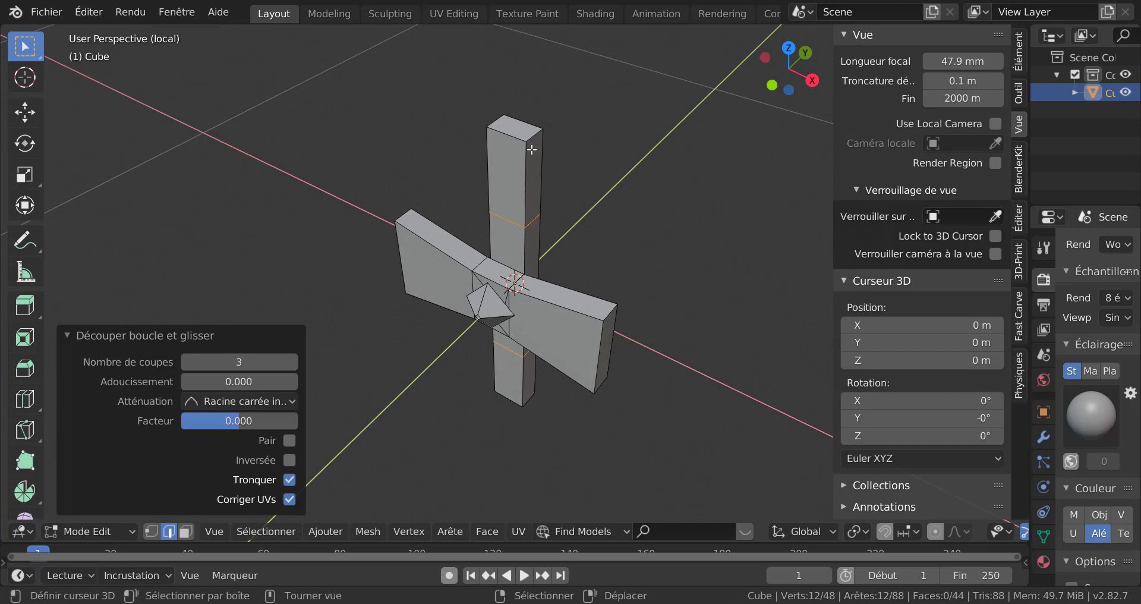
{"action": "key", "text": "3"}
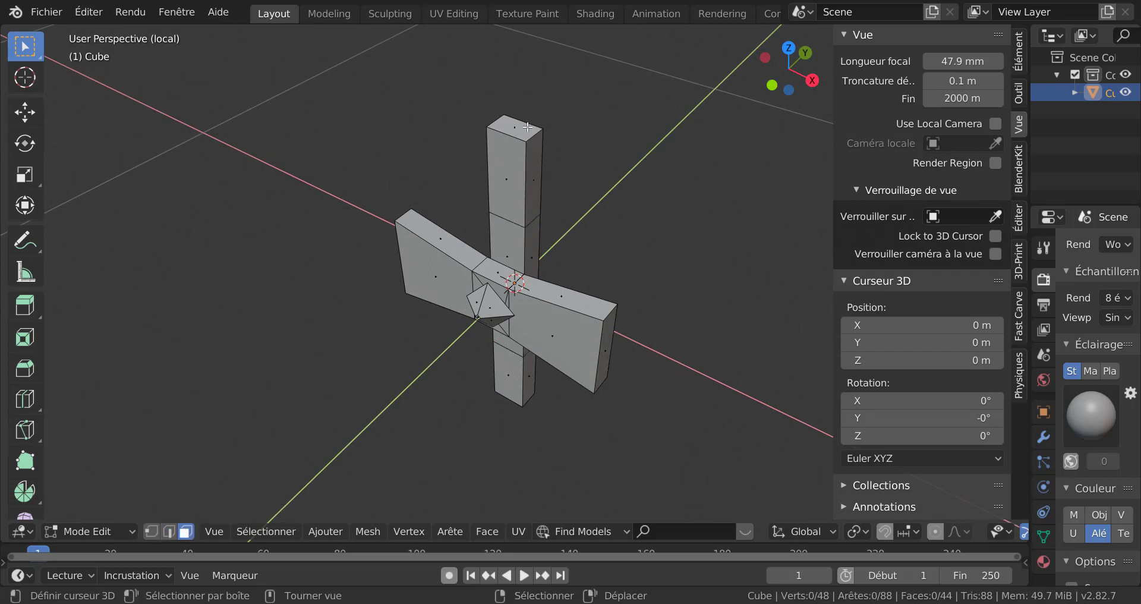
{"action": "left_click", "coordinate": [528, 127]}
{"action": "key", "text": "shift+KP_7"}
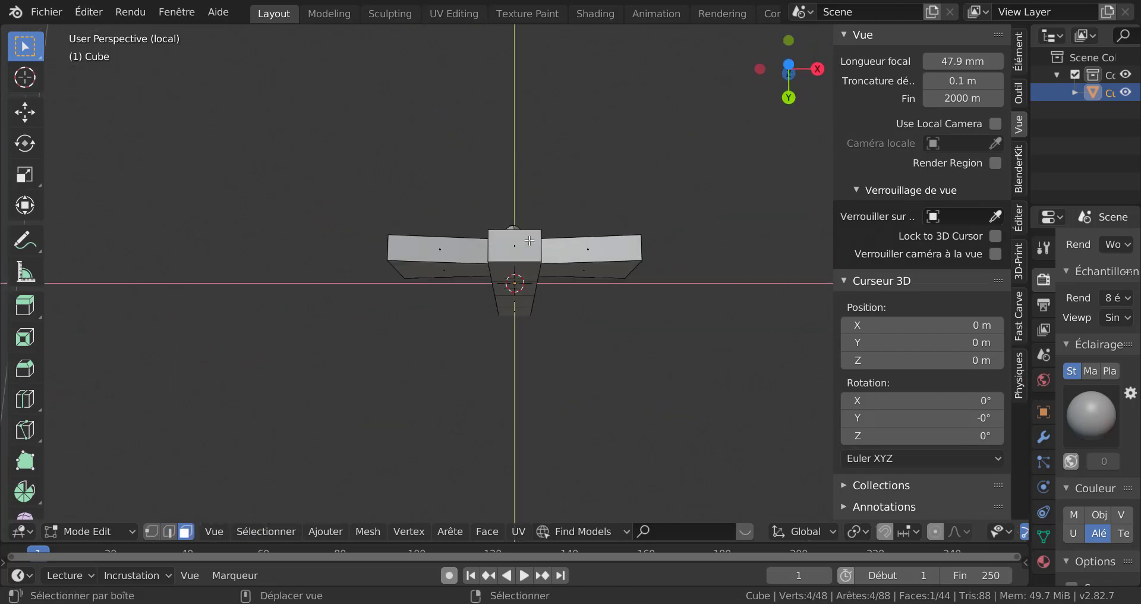
Step: Add the bottom face and scale both vertical bar end faces along X to 1.806
{"action": "left_click", "coordinate": [529, 240], "text": "shift"}
{"action": "mouse_move", "coordinate": [602, 181]}
{"action": "middle_mouse_down"}
{"action": "mouse_move", "coordinate": [685, 325]}
{"action": "mouse_move", "coordinate": [605, 336]}
{"action": "middle_mouse_up"}
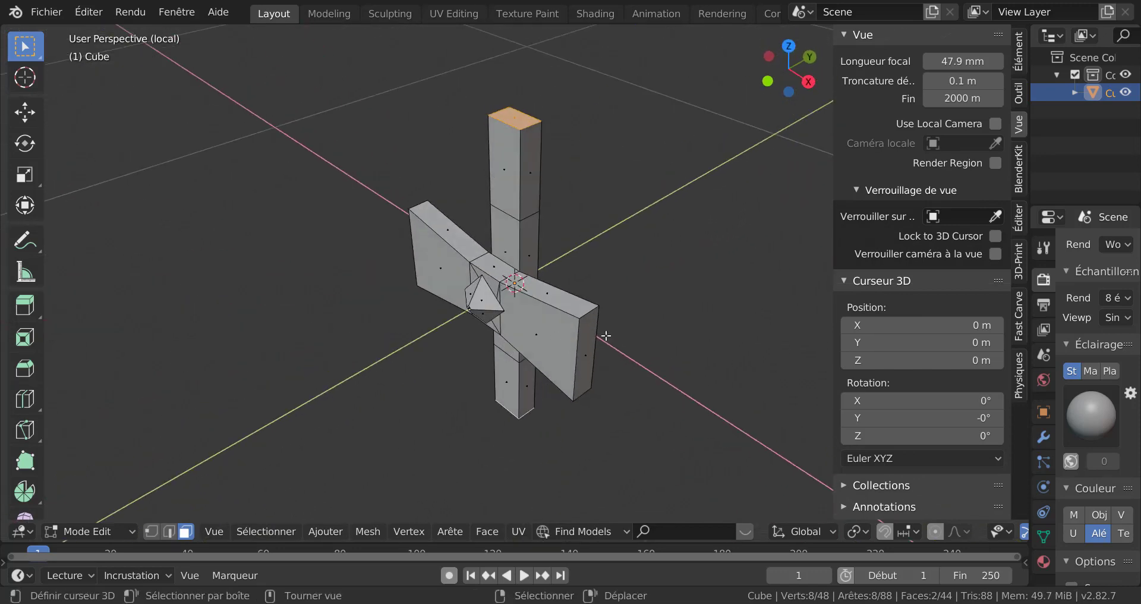
{"action": "key", "text": "s"}
{"action": "key", "text": "y"}
{"action": "key", "text": "Escape"}
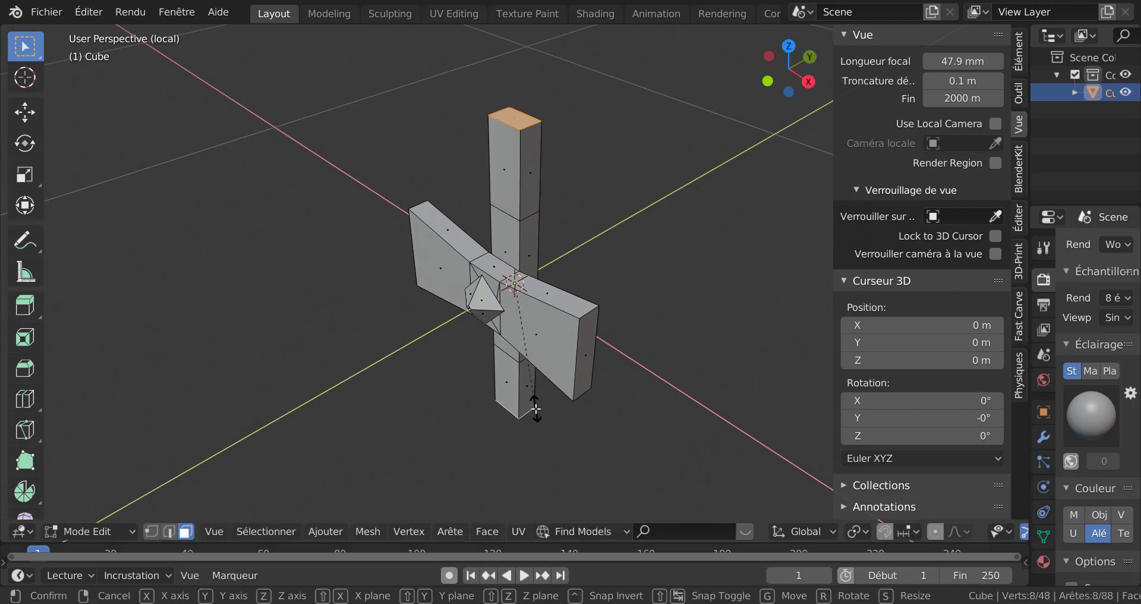
{"action": "key", "text": "s"}
{"action": "key", "text": "x"}
{"action": "left_click", "coordinate": [676, 447]}
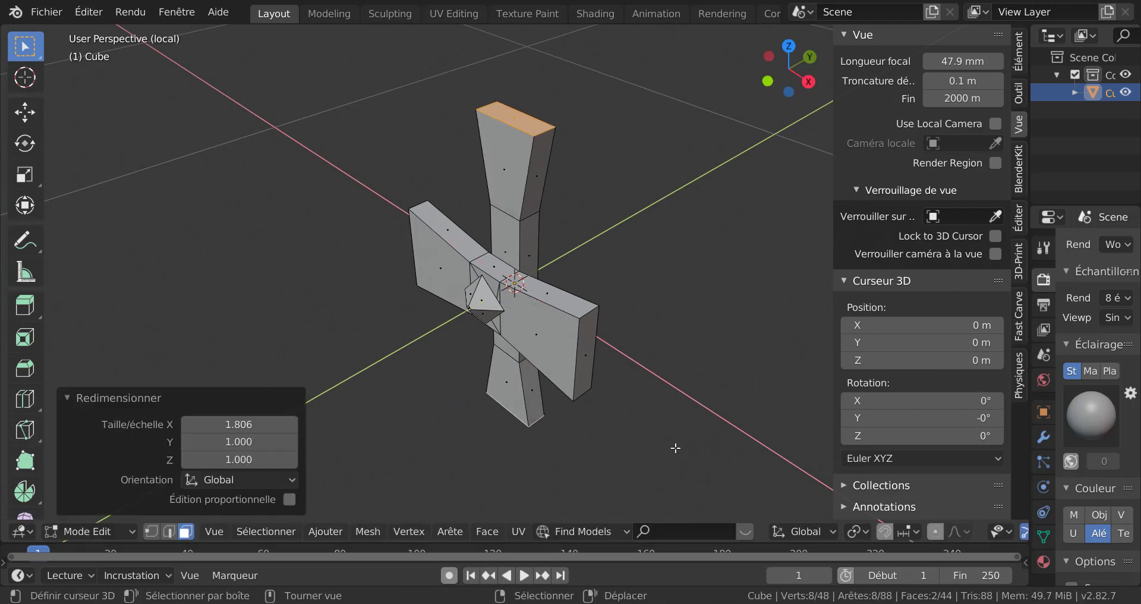
Step: Scale the left and right arm end faces 1.359 along X, then return to Object Mode
{"action": "mouse_move", "coordinate": [678, 449]}
{"action": "middle_mouse_down"}
{"action": "mouse_move", "coordinate": [703, 390]}
{"action": "mouse_move", "coordinate": [670, 395]}
{"action": "middle_mouse_up"}
{"action": "left_click", "coordinate": [548, 323]}
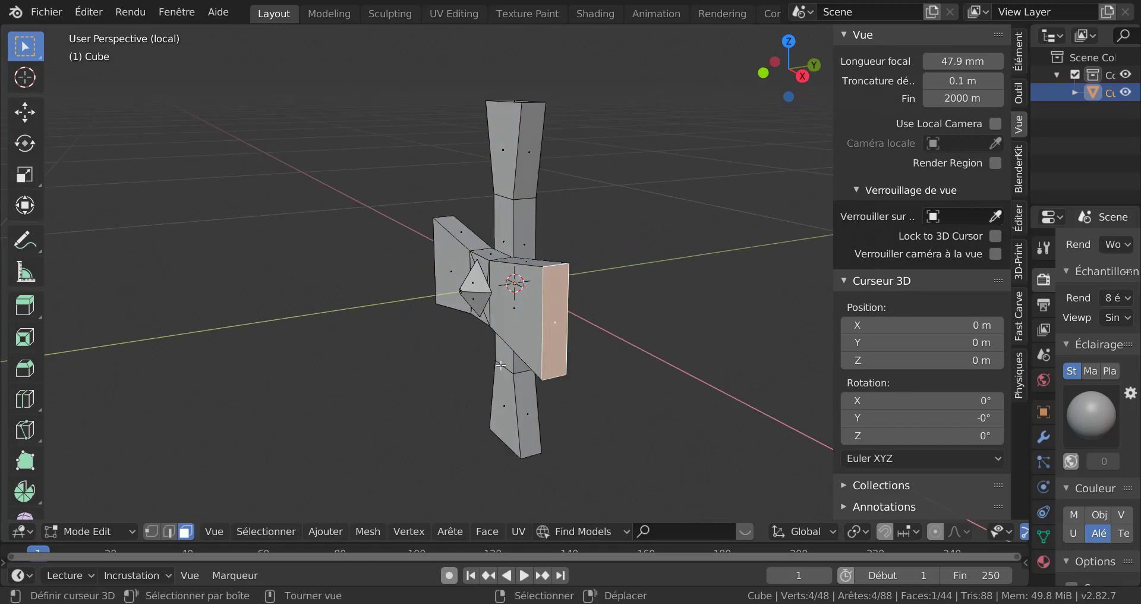
{"action": "mouse_move", "coordinate": [628, 357]}
{"action": "middle_mouse_down"}
{"action": "mouse_move", "coordinate": [721, 341]}
{"action": "mouse_move", "coordinate": [678, 352]}
{"action": "middle_mouse_up"}
{"action": "left_click", "coordinate": [466, 318], "text": "shift"}
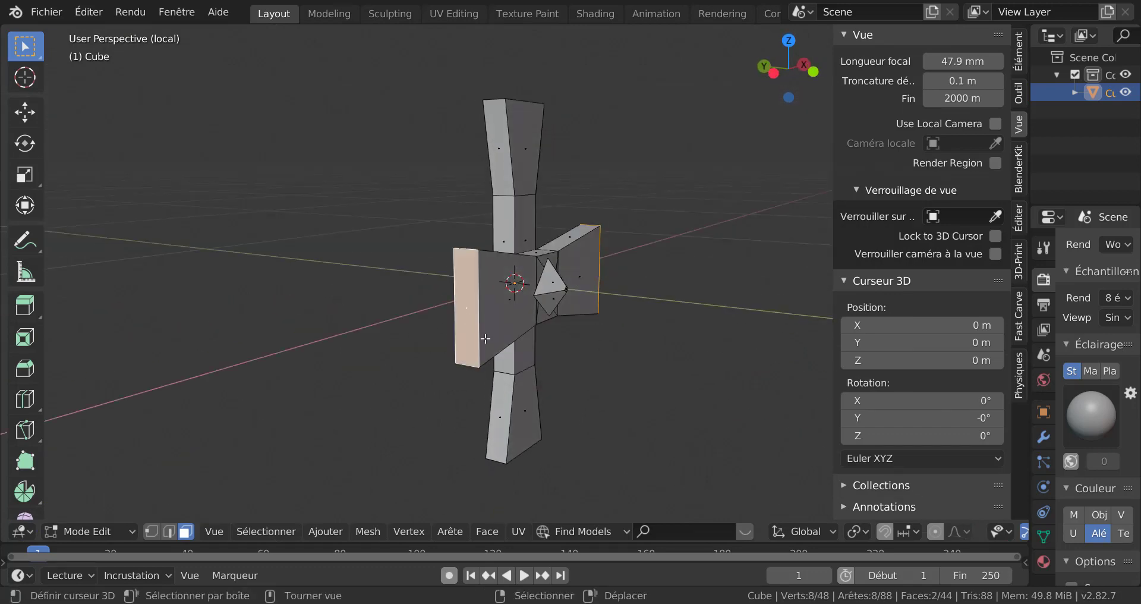
{"action": "middle_click_drag", "start_coordinate": [433, 408], "coordinate": [353, 406]}
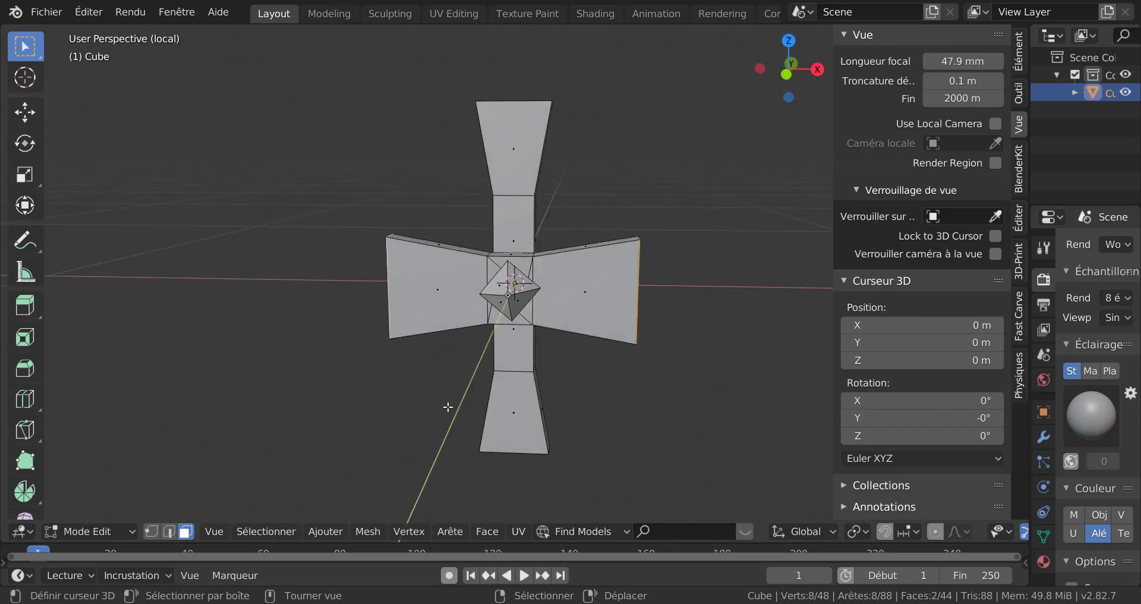
{"action": "middle_click_drag", "start_coordinate": [596, 430], "coordinate": [594, 454]}
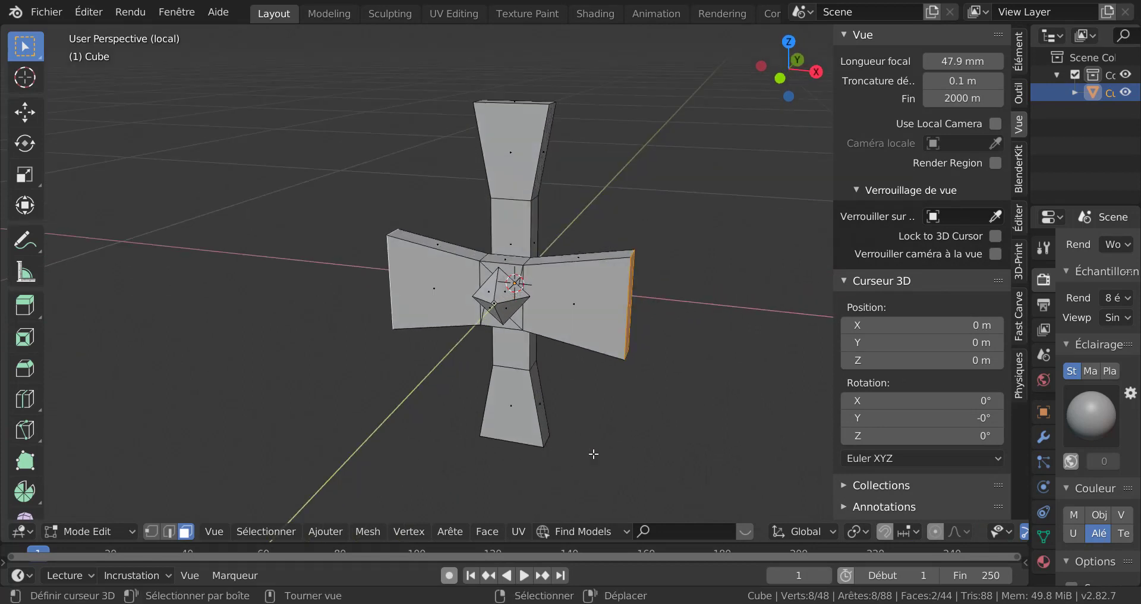
{"action": "key", "text": "s"}
{"action": "key", "text": "x"}
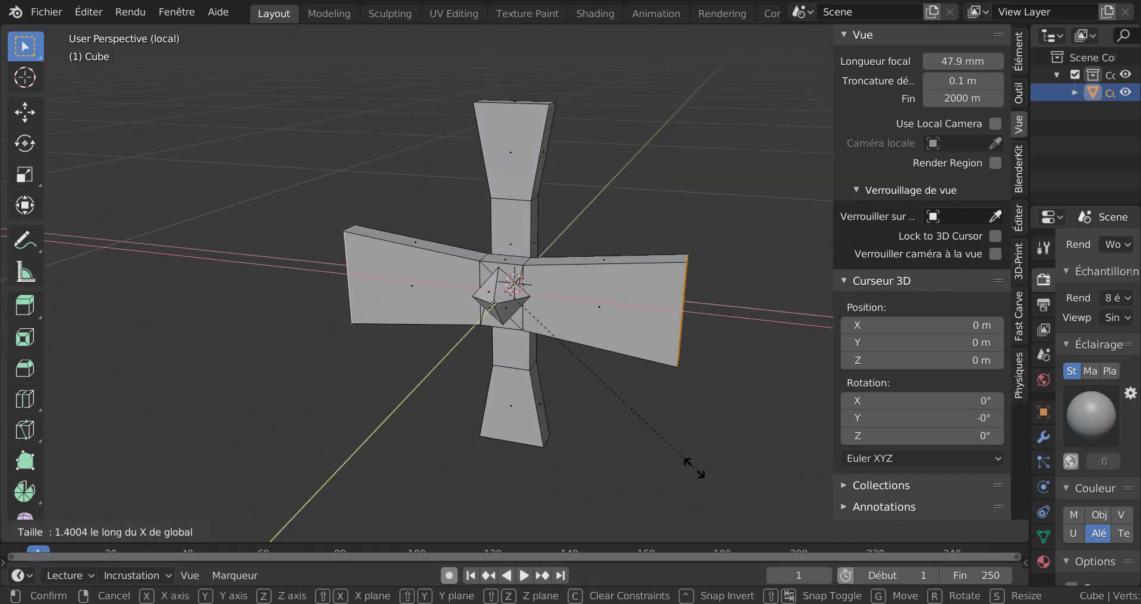
{"action": "left_click", "coordinate": [687, 466]}
{"action": "left_click", "coordinate": [650, 445]}
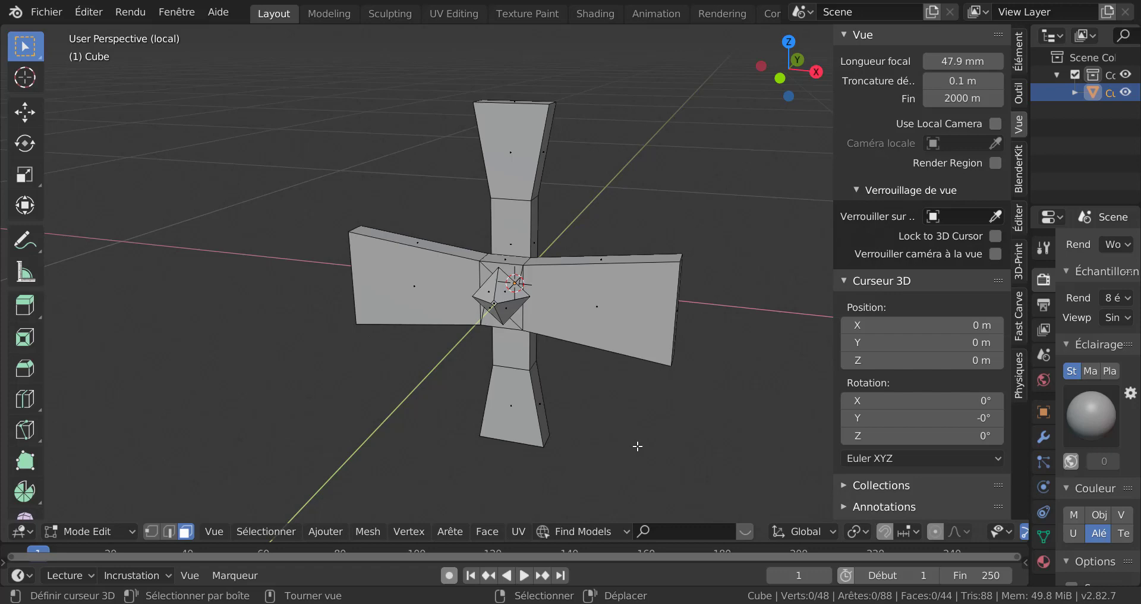
{"action": "key", "text": "Tab"}
{"action": "middle_click_drag", "start_coordinate": [615, 433], "coordinate": [556, 435]}
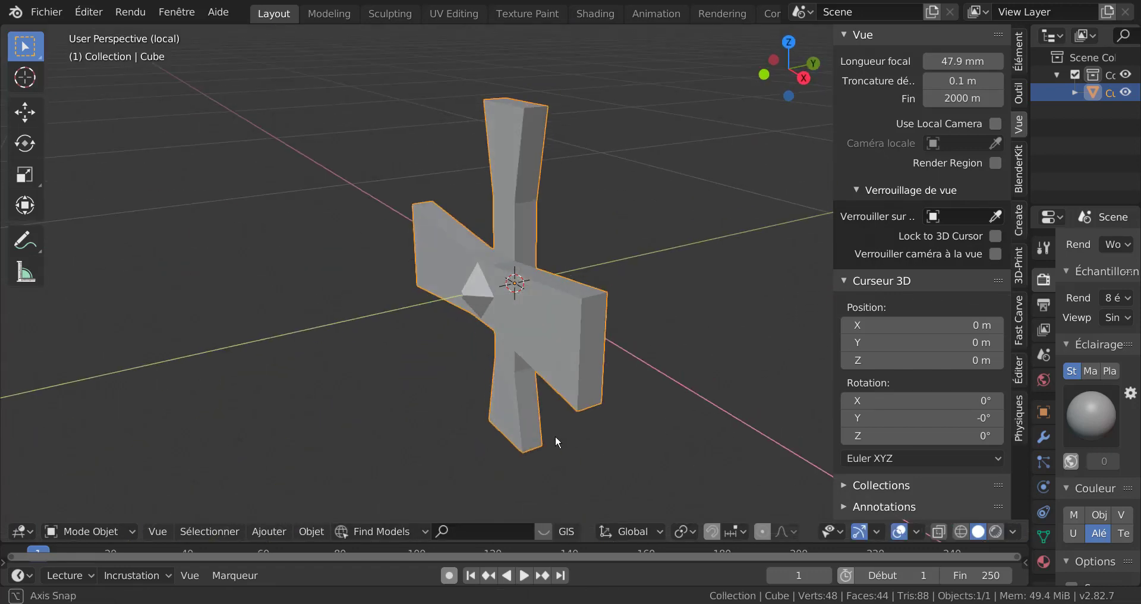
Step: Hide the view sidebar and add an Array modifier to the cross
{"action": "scroll", "coordinate": [615, 402], "scroll_direction": "down", "scroll_amount": 2}
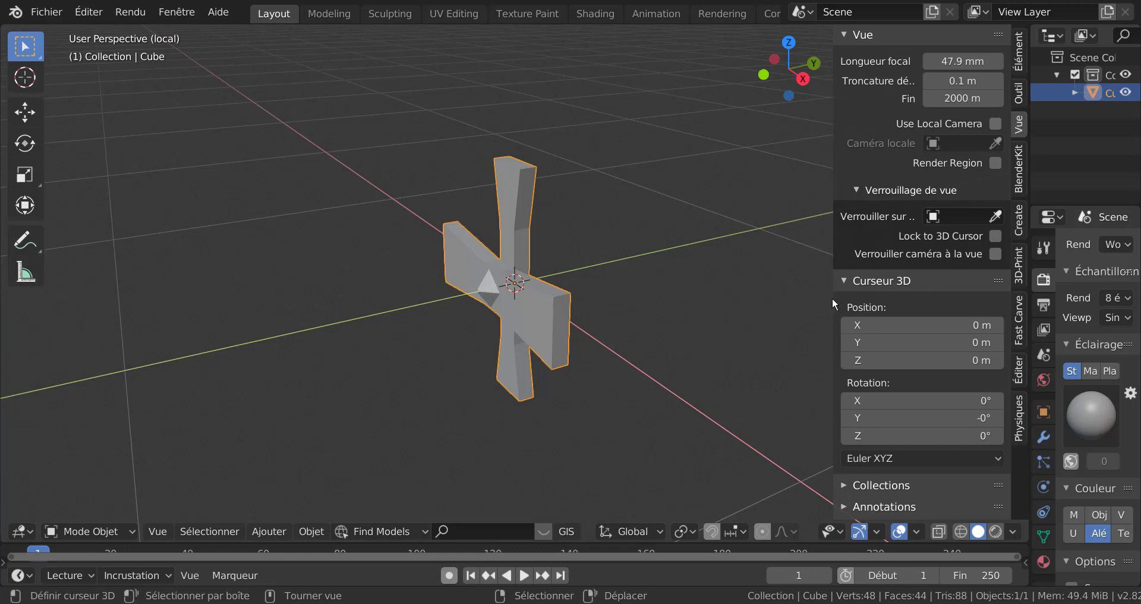
{"action": "mouse_move", "coordinate": [835, 298]}
{"action": "left_mouse_down"}
{"action": "mouse_move", "coordinate": [1040, 304]}
{"action": "mouse_move", "coordinate": [874, 294]}
{"action": "left_mouse_up"}
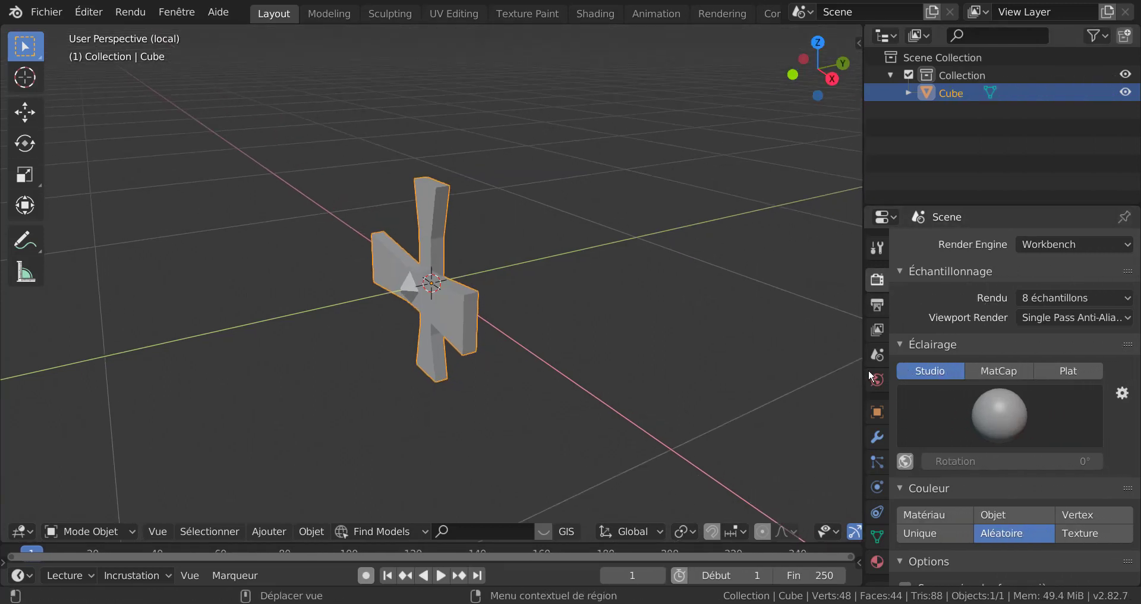
{"action": "left_click", "coordinate": [880, 435]}
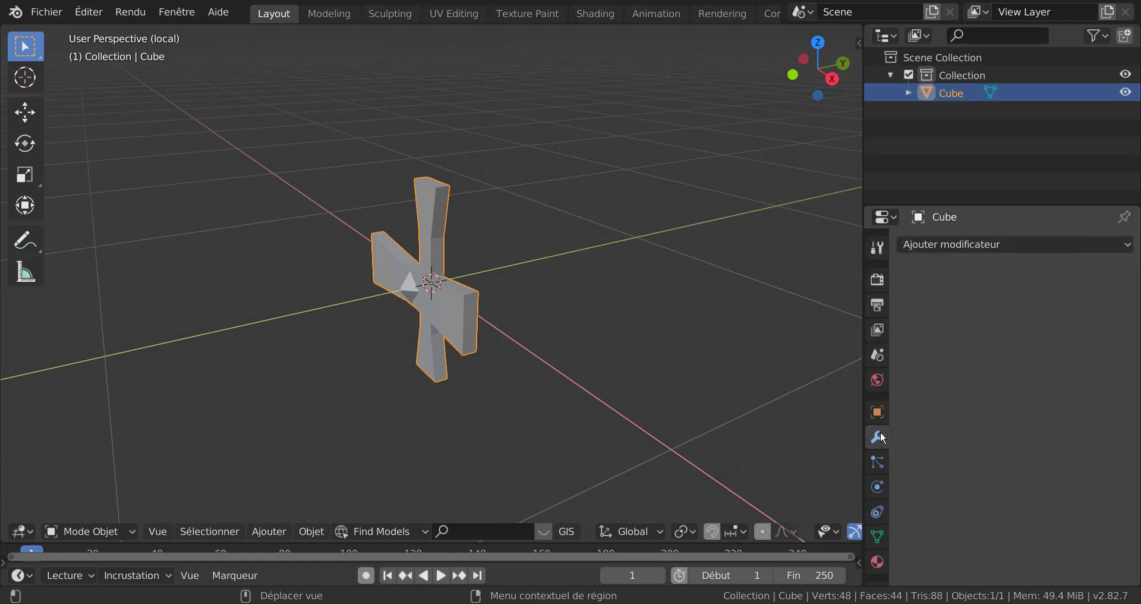
{"action": "left_click", "coordinate": [965, 244]}
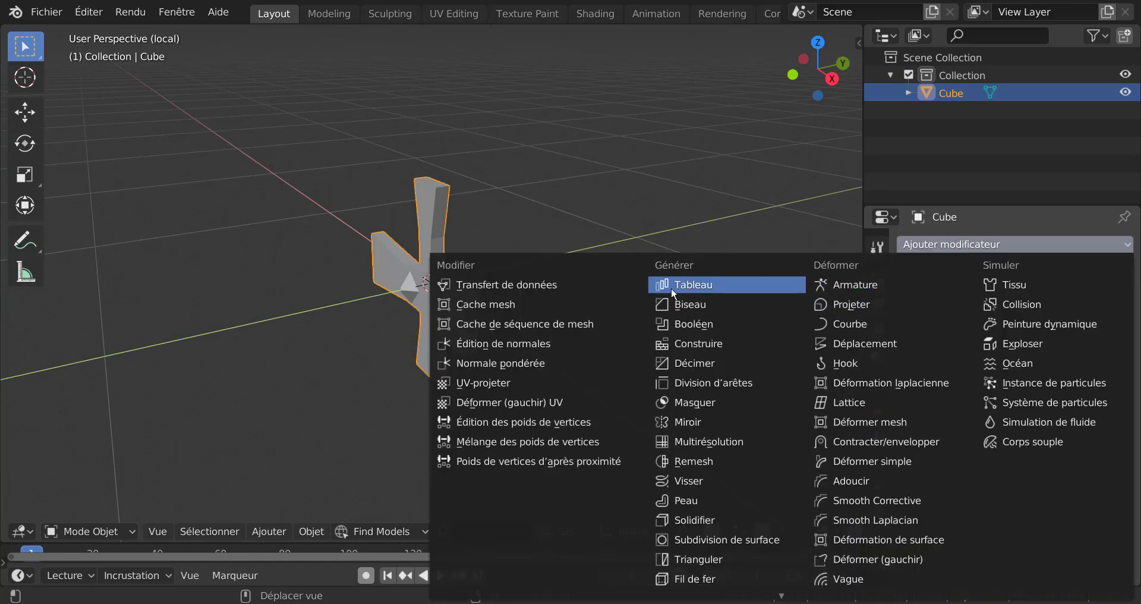
{"action": "left_click", "coordinate": [692, 287]}
Step: Delete the Array modifier, leaving the modifier list empty
{"action": "mouse_move", "coordinate": [691, 286]}
{"action": "middle_mouse_down"}
{"action": "mouse_move", "coordinate": [476, 397]}
{"action": "mouse_move", "coordinate": [597, 396]}
{"action": "mouse_move", "coordinate": [606, 368]}
{"action": "mouse_move", "coordinate": [631, 428]}
{"action": "middle_mouse_up"}
{"action": "scroll", "coordinate": [598, 391], "scroll_direction": "up", "scroll_amount": 3}
{"action": "key", "text": "Tab"}
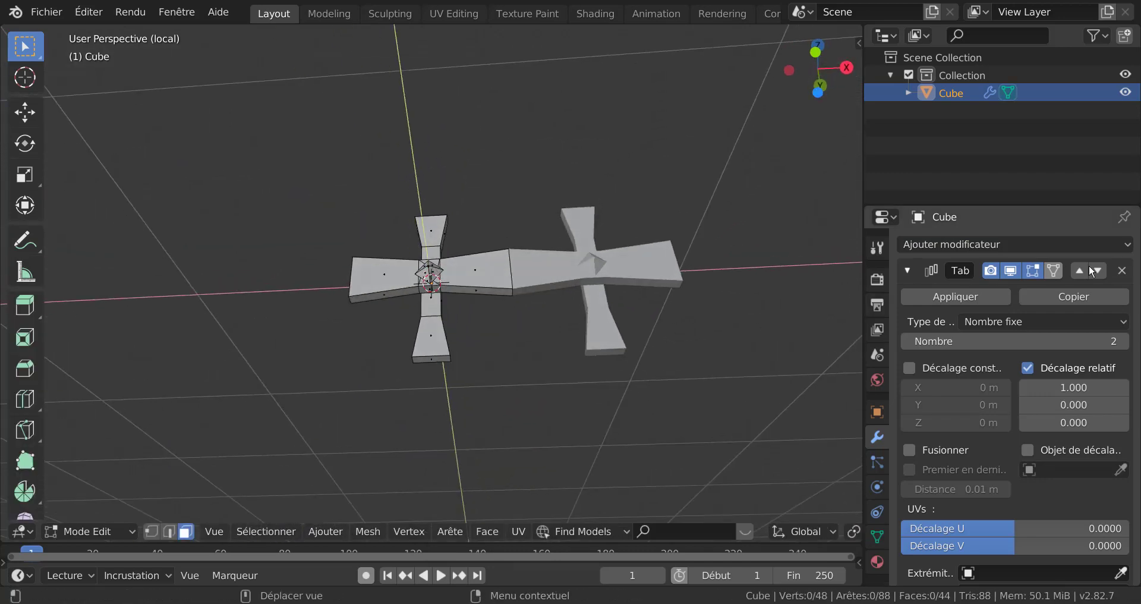
{"action": "left_click", "coordinate": [1122, 271]}
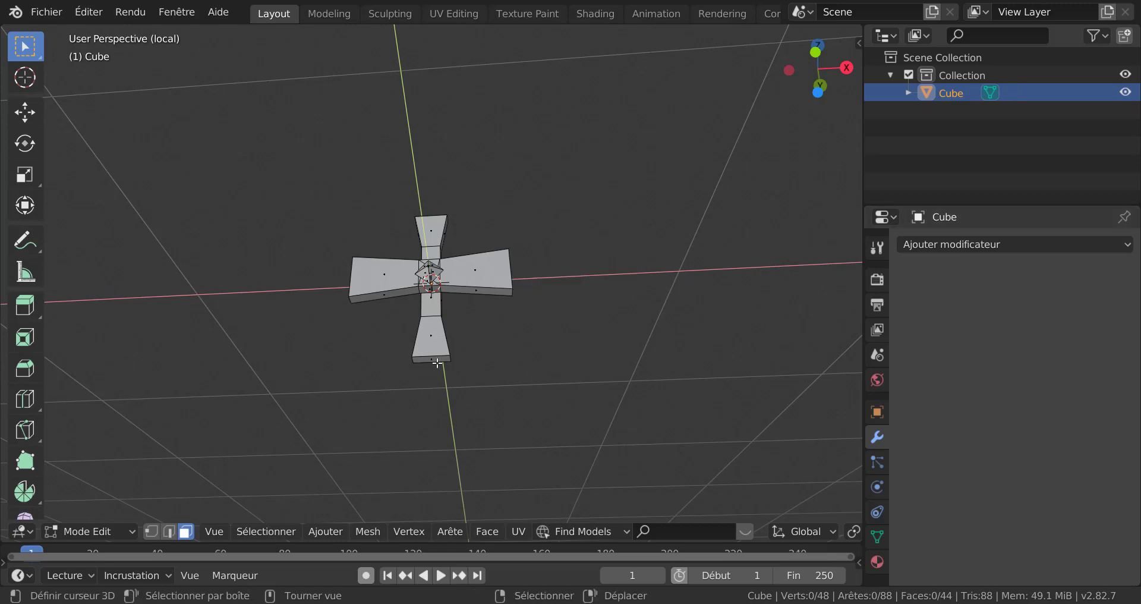
Step: Scale the vertical bar's top and bottom faces 1.538 along Z, then return to Object Mode
{"action": "left_click", "coordinate": [438, 361]}
{"action": "mouse_move", "coordinate": [548, 339]}
{"action": "middle_mouse_down"}
{"action": "mouse_move", "coordinate": [515, 412]}
{"action": "mouse_move", "coordinate": [507, 386]}
{"action": "middle_mouse_up"}
{"action": "left_click", "coordinate": [437, 210], "text": "shift"}
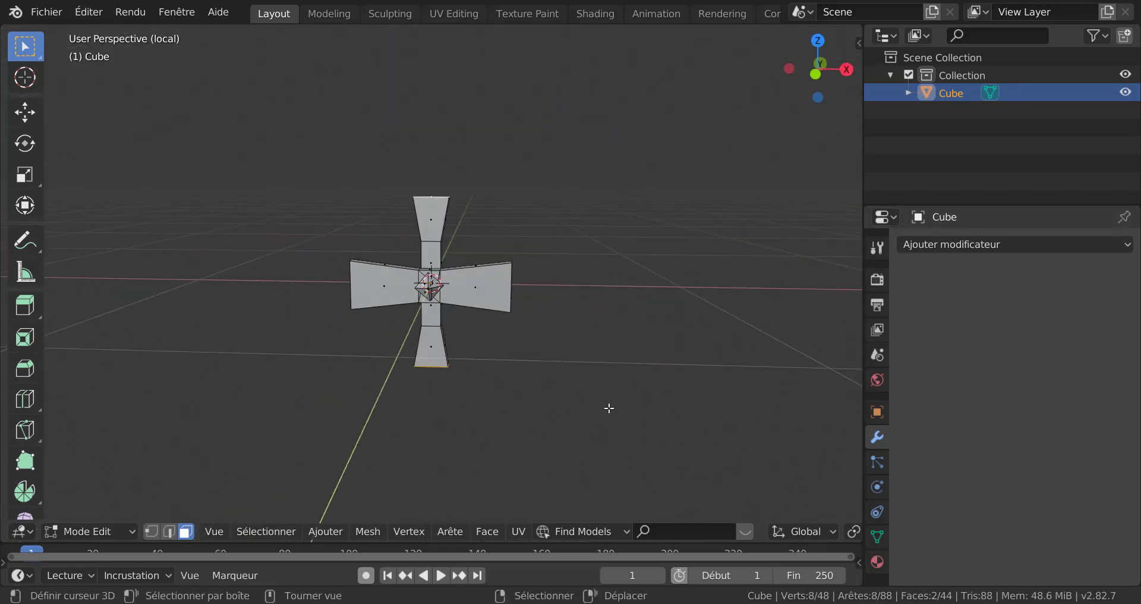
{"action": "key", "text": "s"}
{"action": "key", "text": "z"}
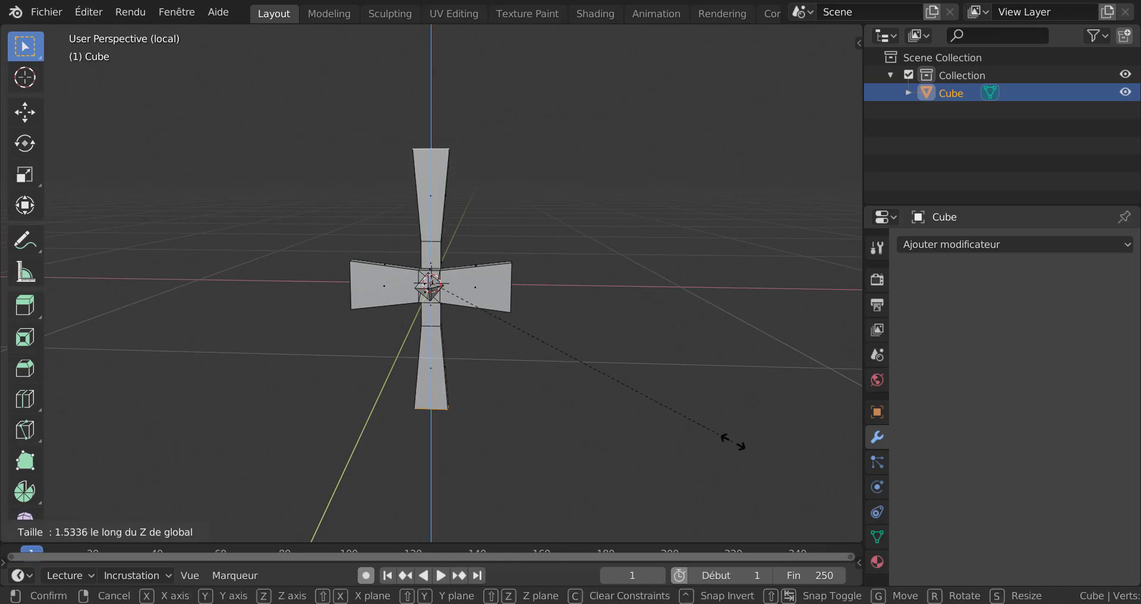
{"action": "left_click", "coordinate": [733, 442]}
{"action": "key", "text": "Tab"}
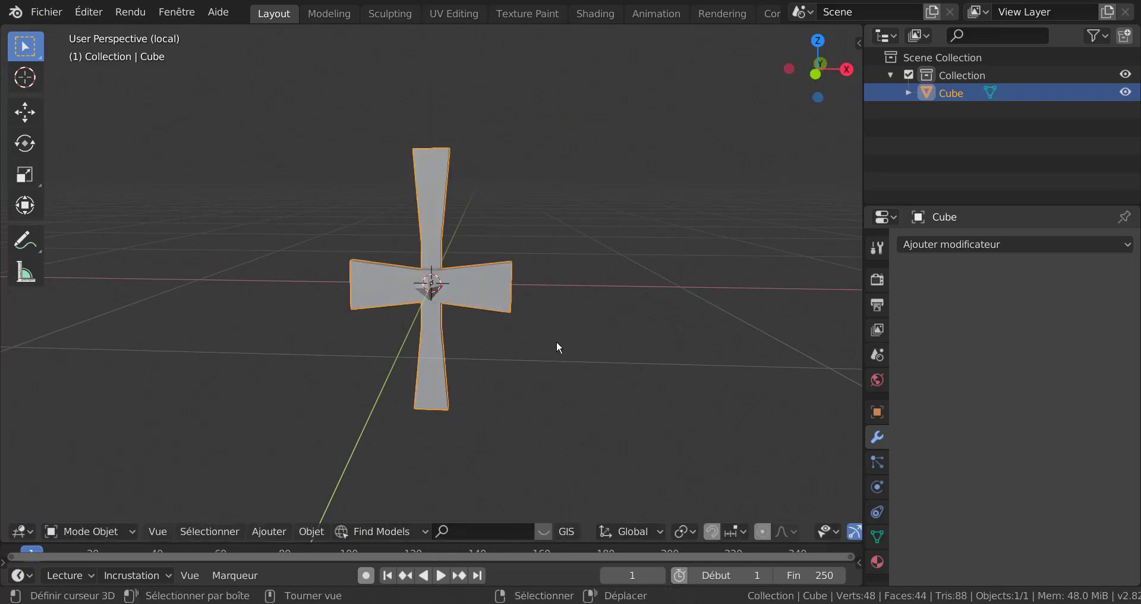
{"action": "mouse_move", "coordinate": [555, 345]}
{"action": "middle_mouse_down"}
{"action": "mouse_move", "coordinate": [644, 383]}
{"action": "mouse_move", "coordinate": [598, 381]}
{"action": "middle_mouse_up"}
{"action": "key", "text": "Tab"}
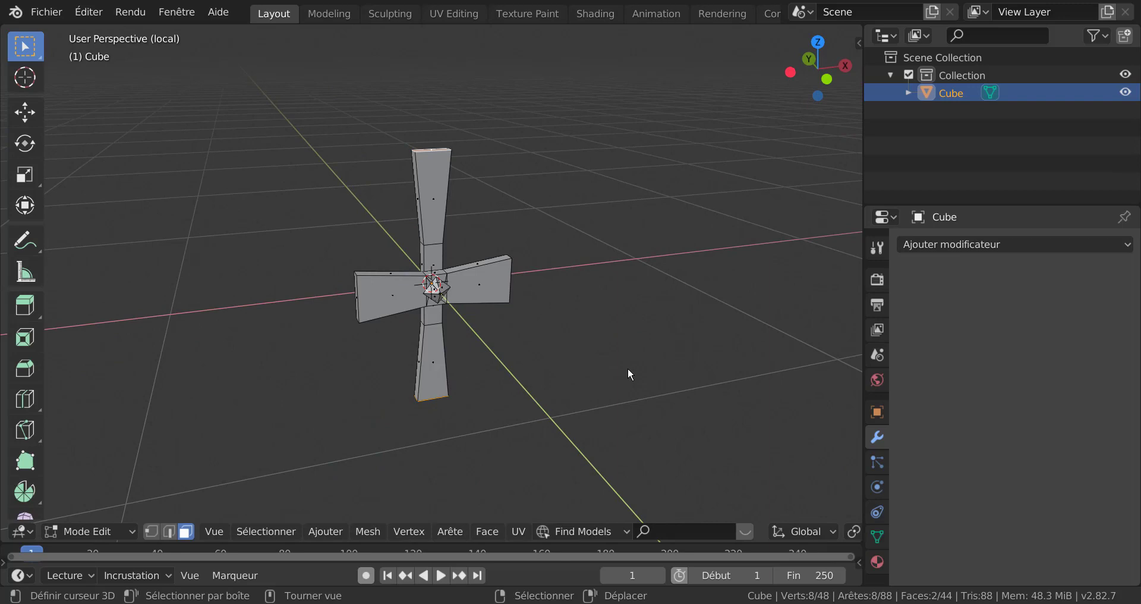
{"action": "key", "text": "Tab"}
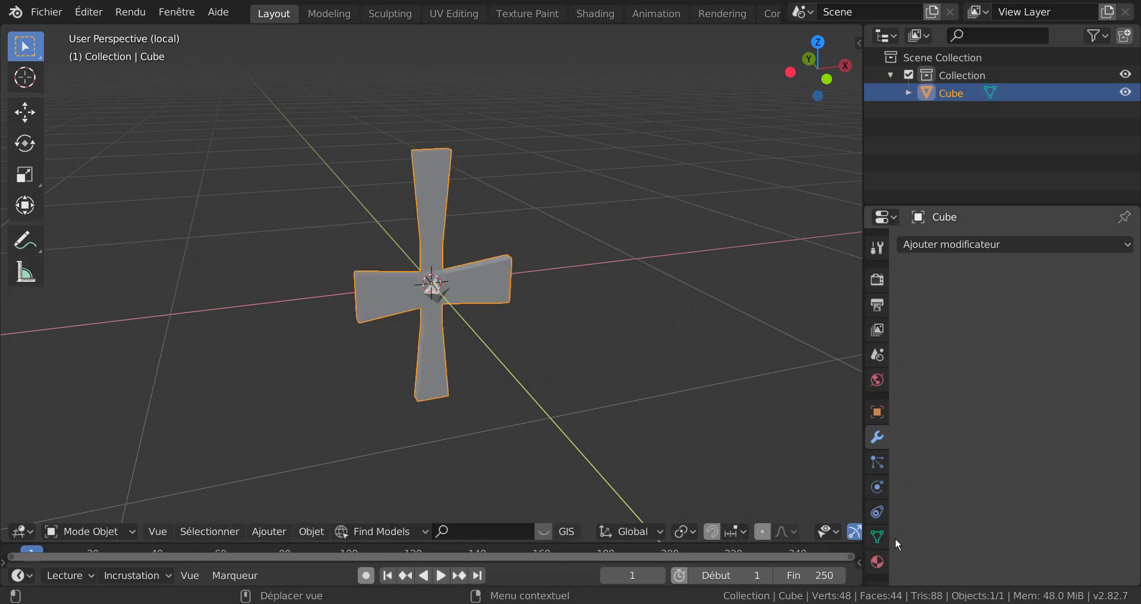
Step: Add an Array modifier to the cross and set its count to 10
{"action": "left_click", "coordinate": [953, 245]}
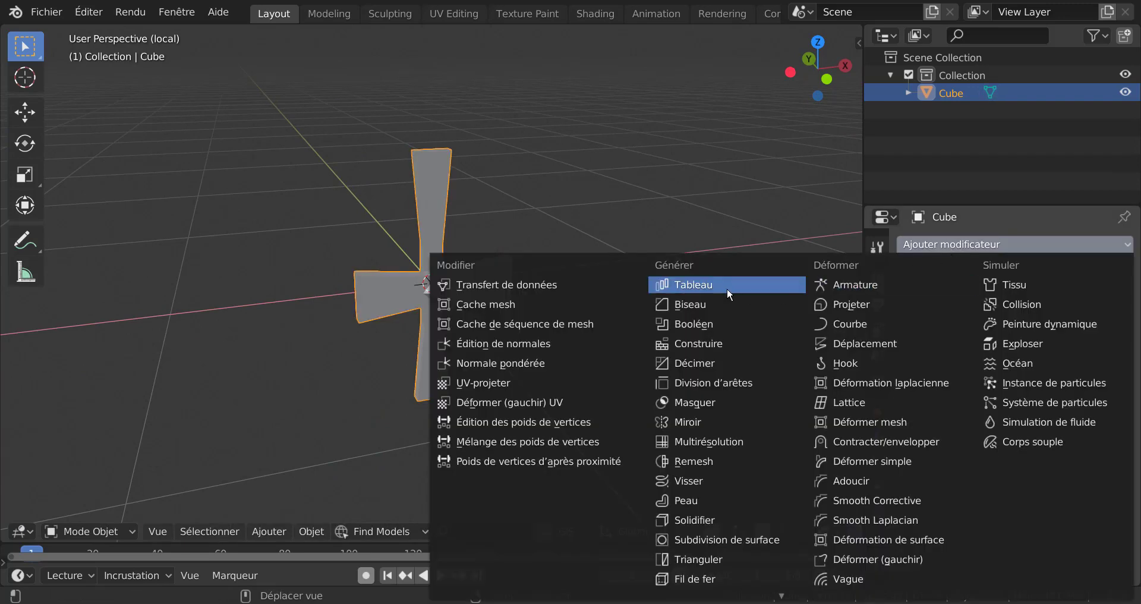
{"action": "left_click", "coordinate": [703, 287]}
{"action": "mouse_move", "coordinate": [650, 373]}
{"action": "middle_mouse_down"}
{"action": "mouse_move", "coordinate": [634, 358]}
{"action": "mouse_move", "coordinate": [645, 357]}
{"action": "mouse_move", "coordinate": [565, 395]}
{"action": "middle_mouse_up"}
{"action": "key", "text": "Tab"}
{"action": "scroll", "coordinate": [648, 366], "scroll_direction": "down", "scroll_amount": 2}
{"action": "scroll", "coordinate": [660, 374], "scroll_direction": "down", "scroll_amount": 2}
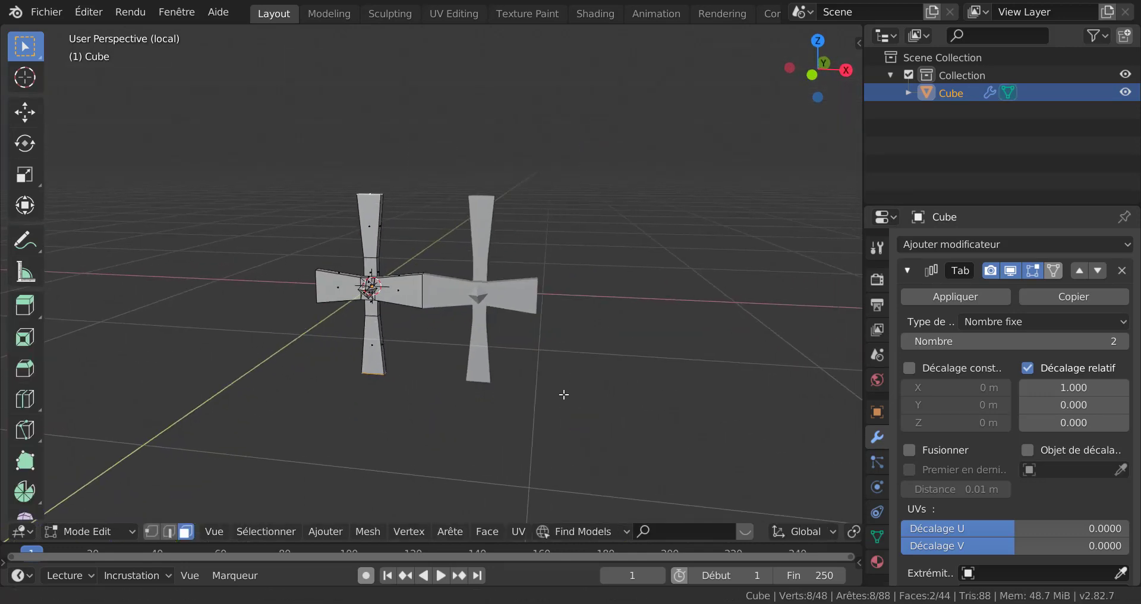
{"action": "left_click", "coordinate": [1109, 344]}
{"action": "type", "text": "10"}
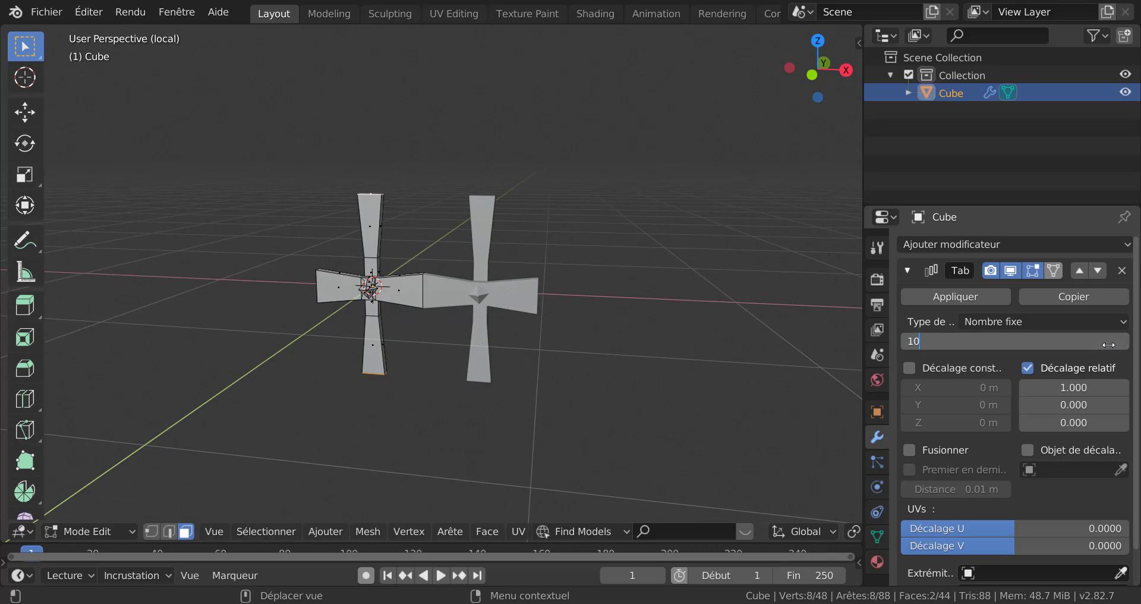
{"action": "key", "text": "Return"}
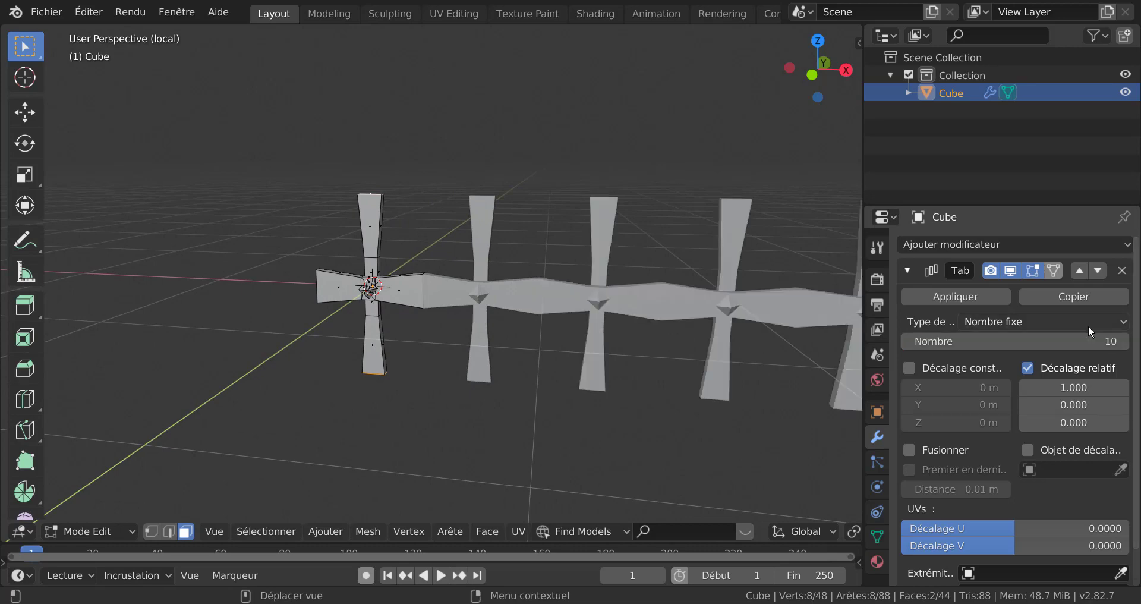
Step: Enable Merge on the array so the copies join, ending in Object Mode
{"action": "scroll", "coordinate": [596, 308], "scroll_direction": "down", "scroll_amount": 2}
{"action": "middle_click_drag", "start_coordinate": [594, 333], "coordinate": [476, 422]}
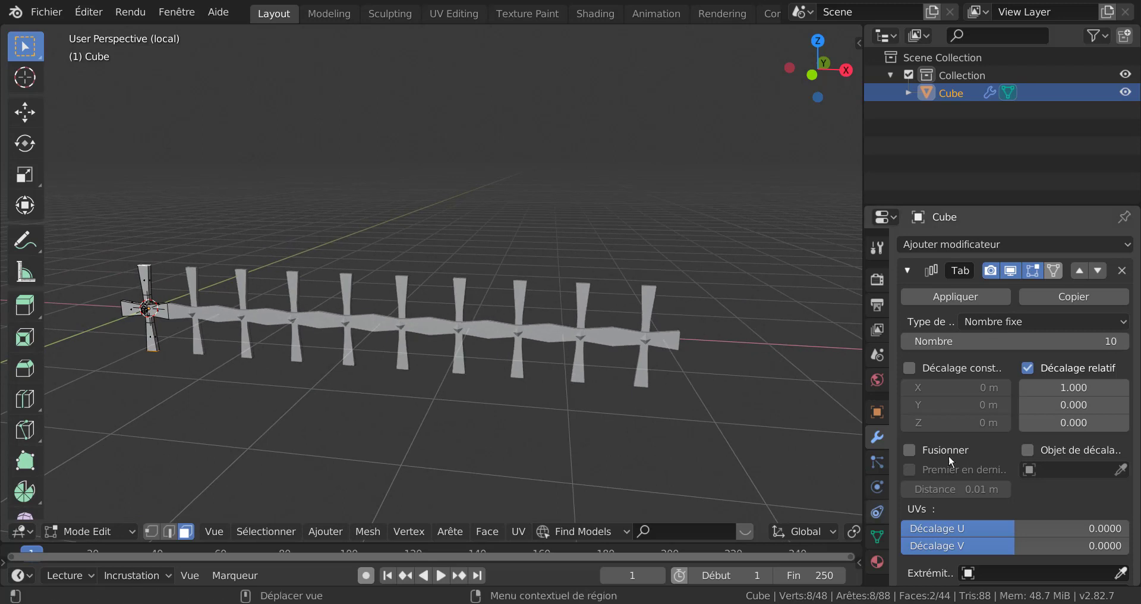
{"action": "left_click", "coordinate": [911, 451]}
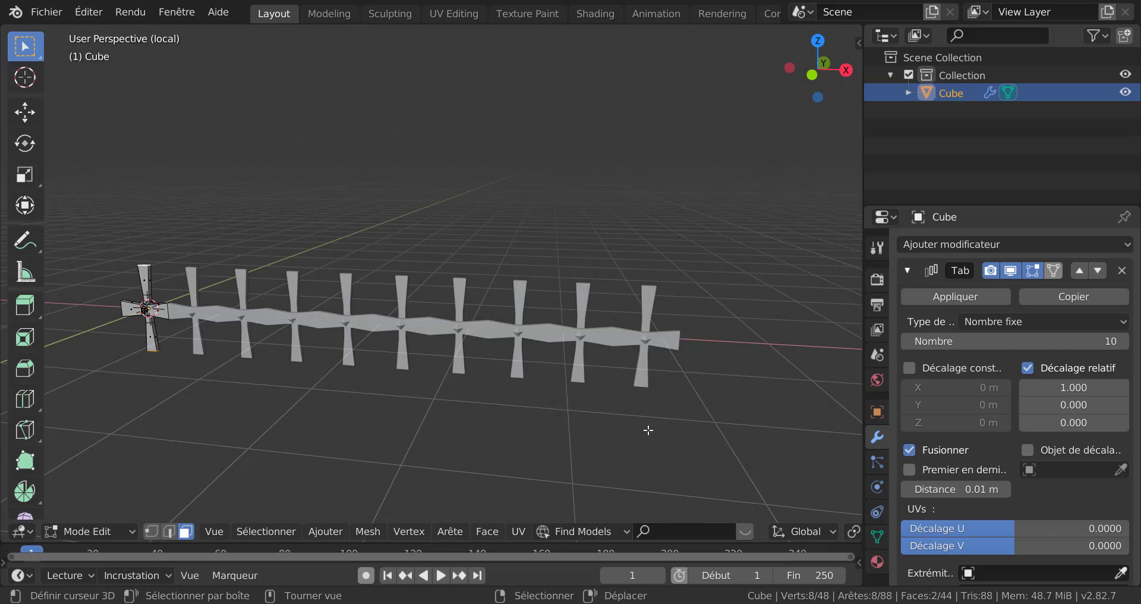
{"action": "middle_click_drag", "start_coordinate": [648, 429], "coordinate": [576, 422]}
{"action": "key", "text": "Tab"}
{"action": "scroll", "coordinate": [540, 454], "scroll_direction": "up", "scroll_amount": 4}
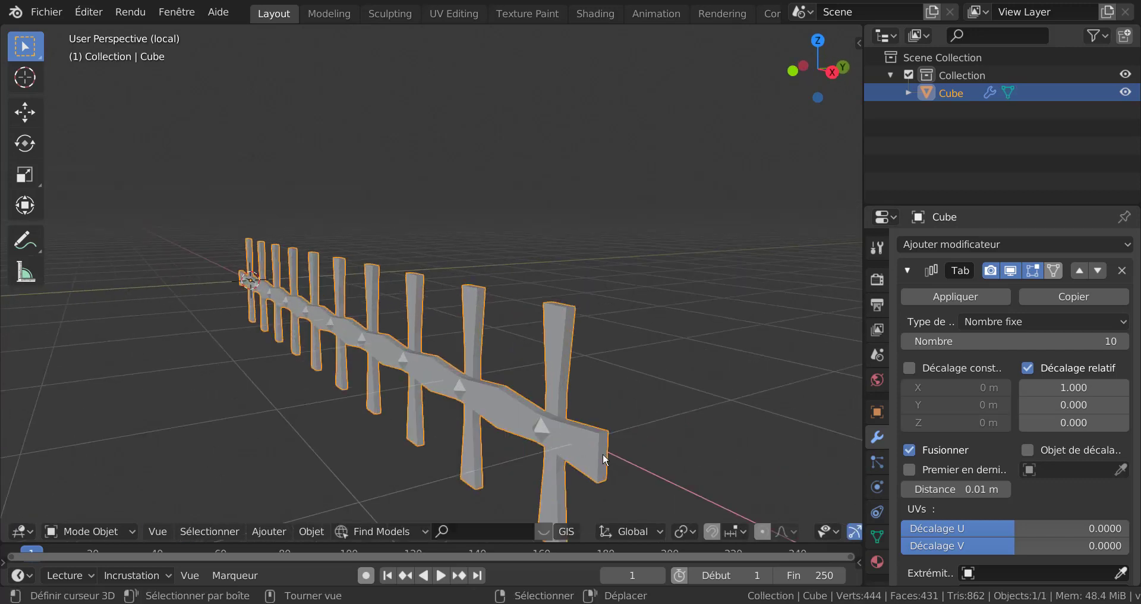
{"action": "key", "text": "Tab"}
{"action": "key", "text": "Tab"}
{"action": "key", "text": "Tab"}
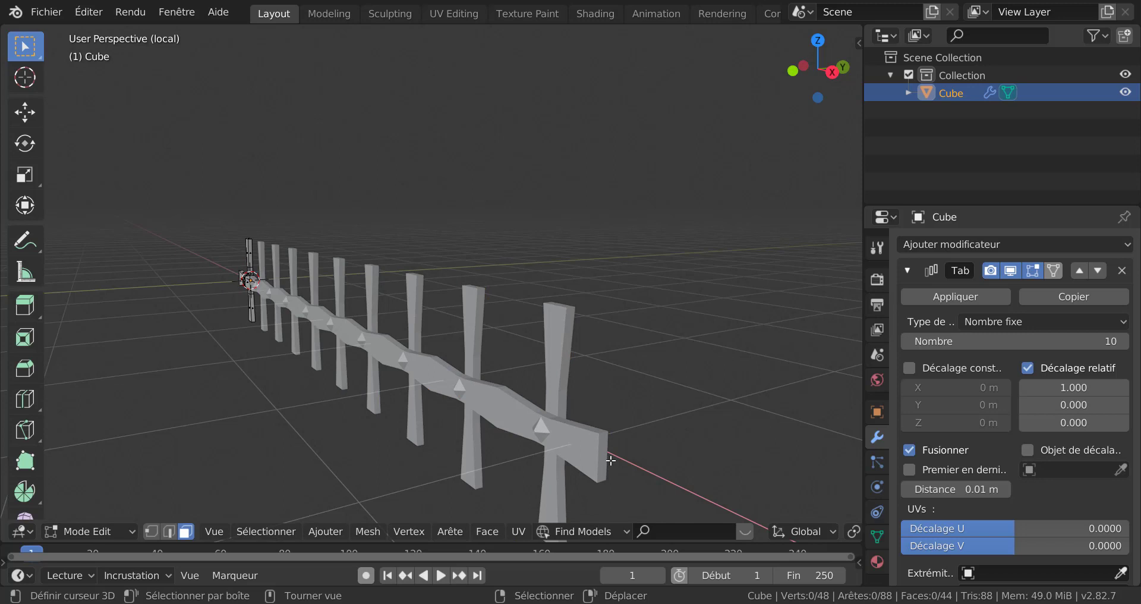
{"action": "key", "text": "Tab"}
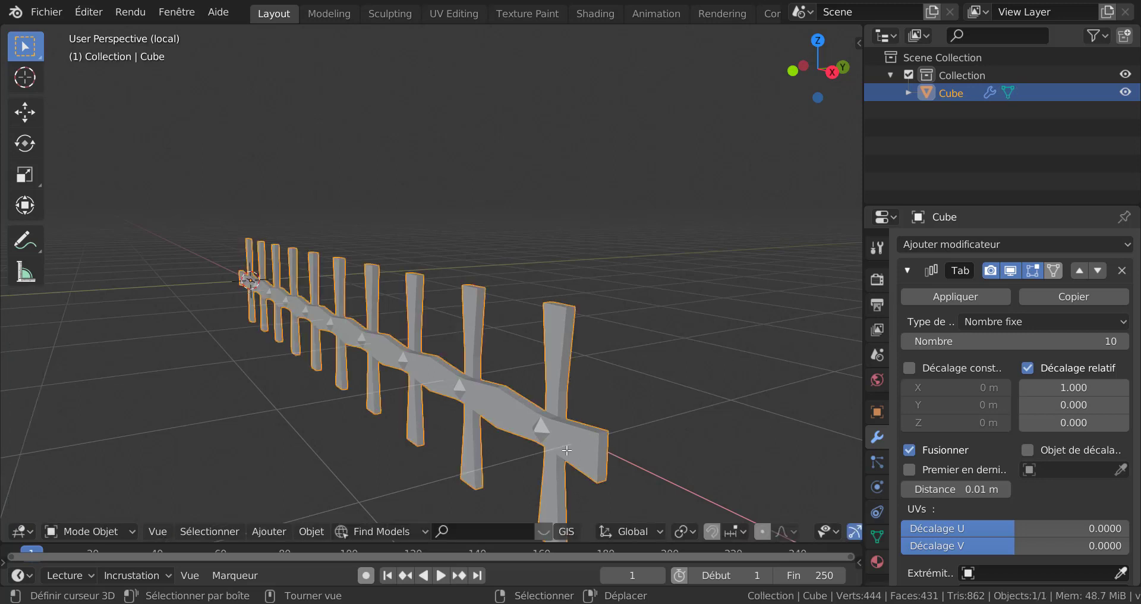
{"action": "key", "text": "Tab"}
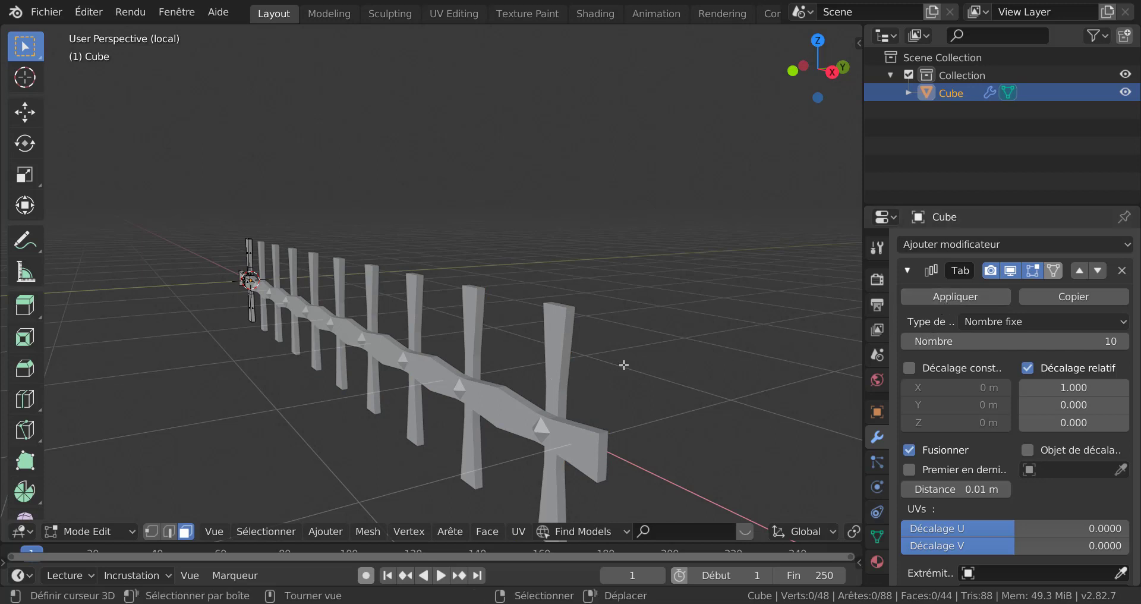
{"action": "key", "text": "Tab"}
Step: Apply the array, then scale both long-bar end faces to 0.756 along Z
{"action": "left_click", "coordinate": [950, 295]}
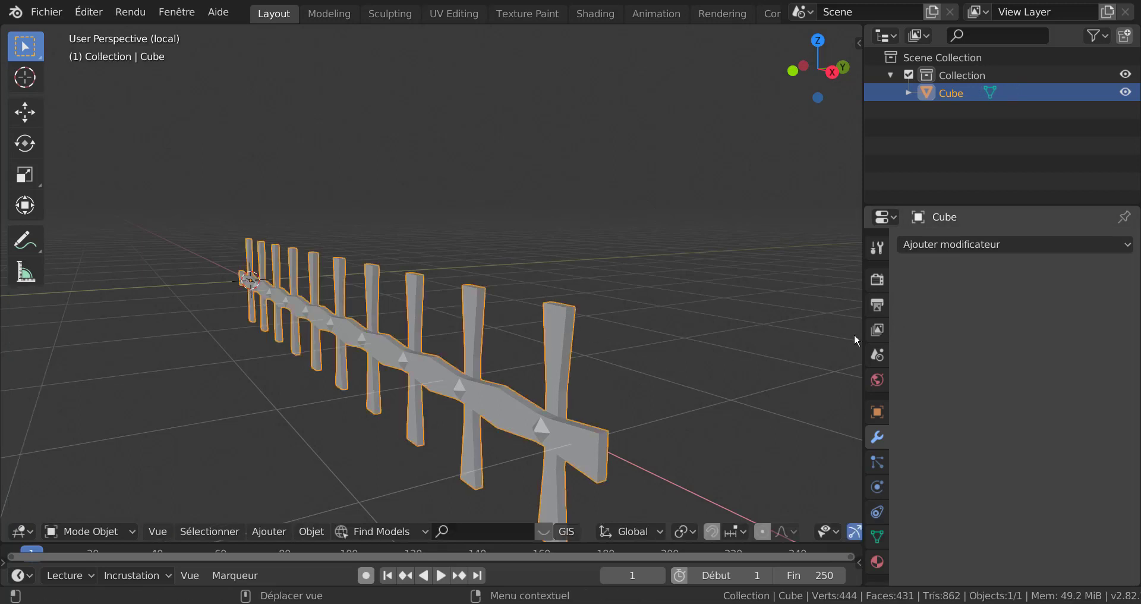
{"action": "key", "text": "Tab"}
{"action": "left_click", "coordinate": [605, 457]}
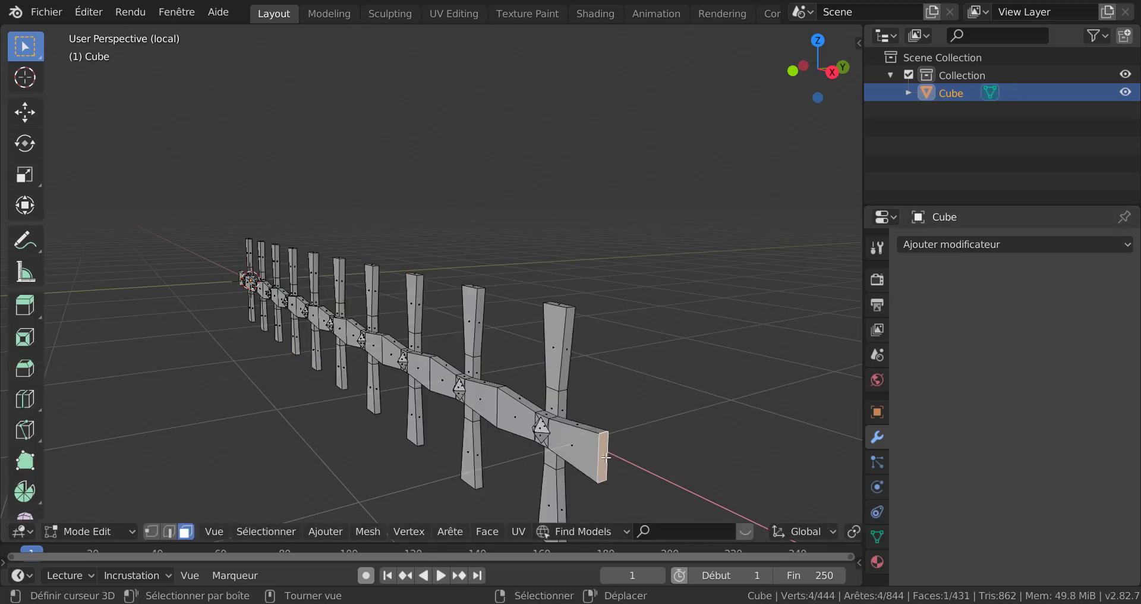
{"action": "middle_click_drag", "start_coordinate": [460, 470], "coordinate": [713, 446]}
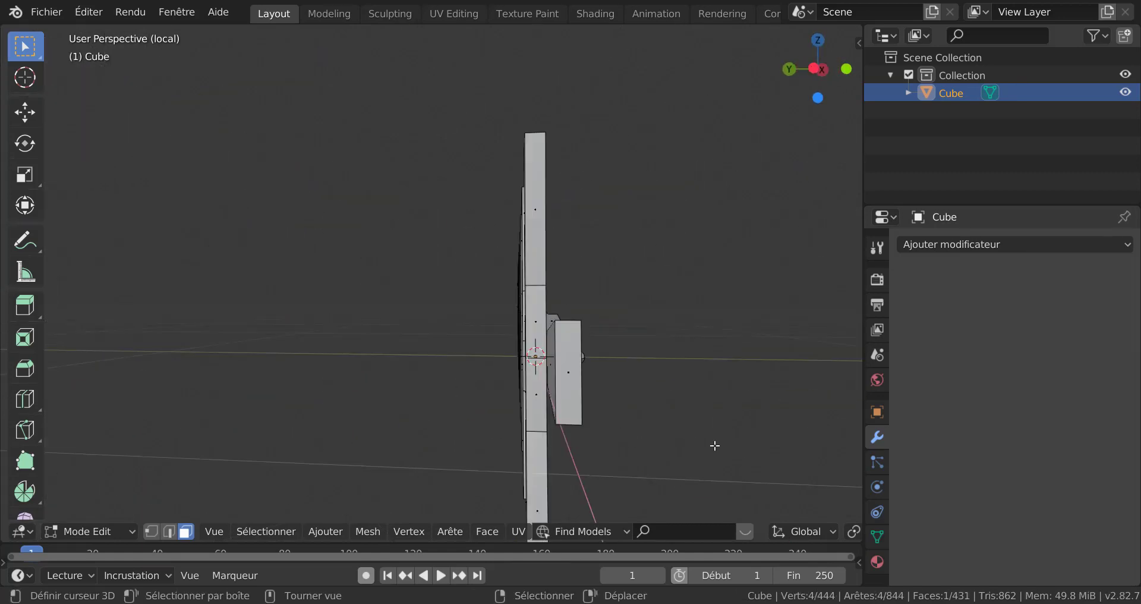
{"action": "left_click", "coordinate": [577, 391], "text": "shift"}
{"action": "mouse_move", "coordinate": [578, 392]}
{"action": "middle_mouse_down"}
{"action": "mouse_move", "coordinate": [655, 445]}
{"action": "mouse_move", "coordinate": [538, 444]}
{"action": "middle_mouse_up"}
{"action": "key", "text": "s"}
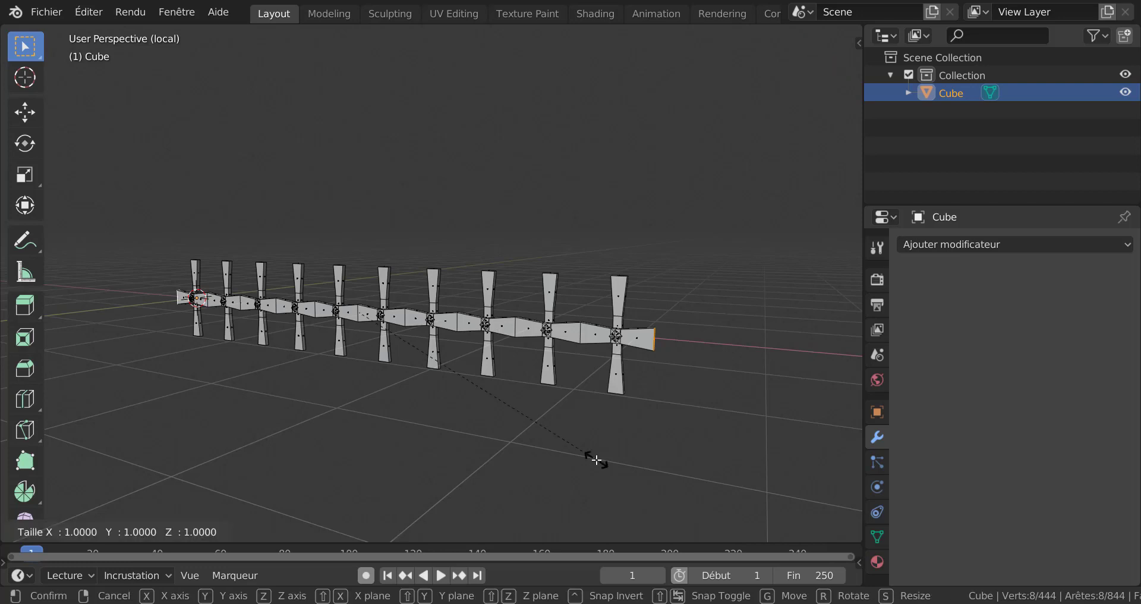
{"action": "key", "text": "z"}
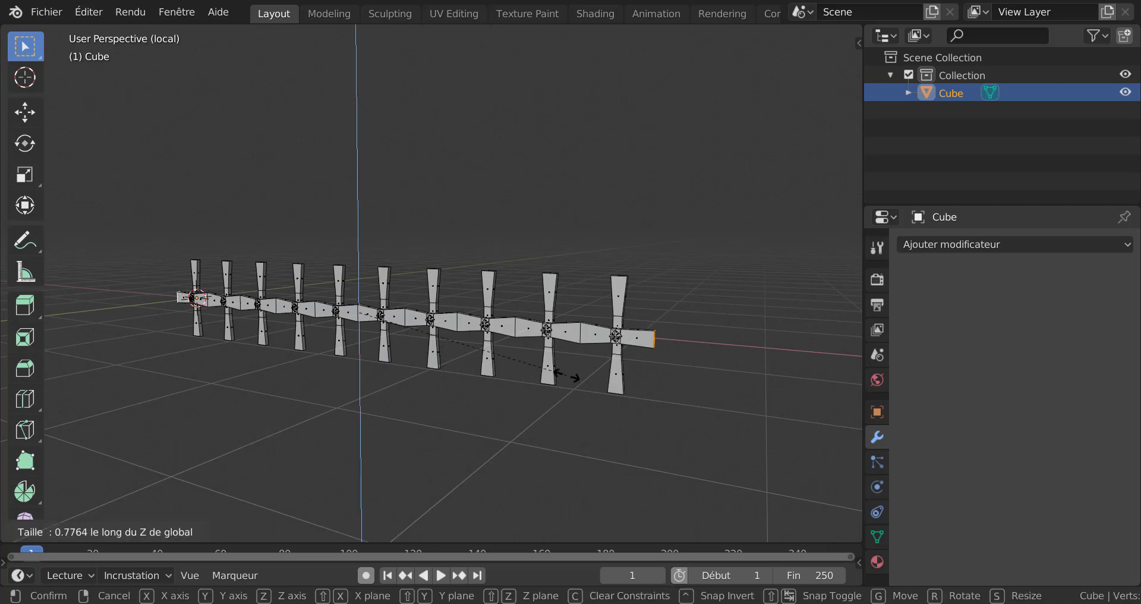
{"action": "left_click", "coordinate": [562, 370]}
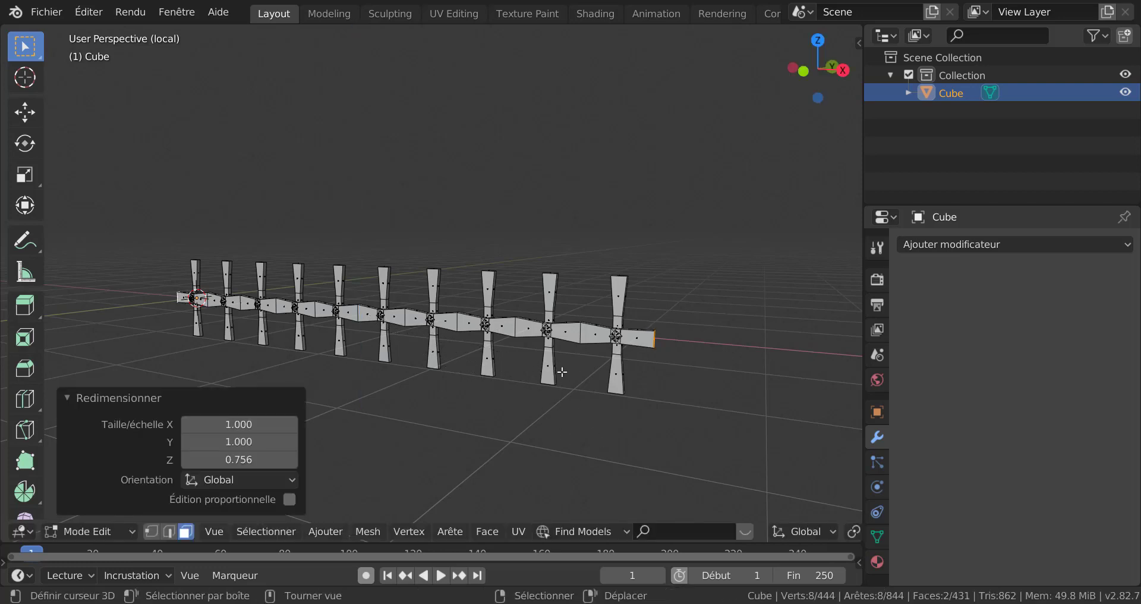
{"action": "middle_click_drag", "start_coordinate": [576, 405], "coordinate": [664, 422]}
{"action": "key", "text": "Tab"}
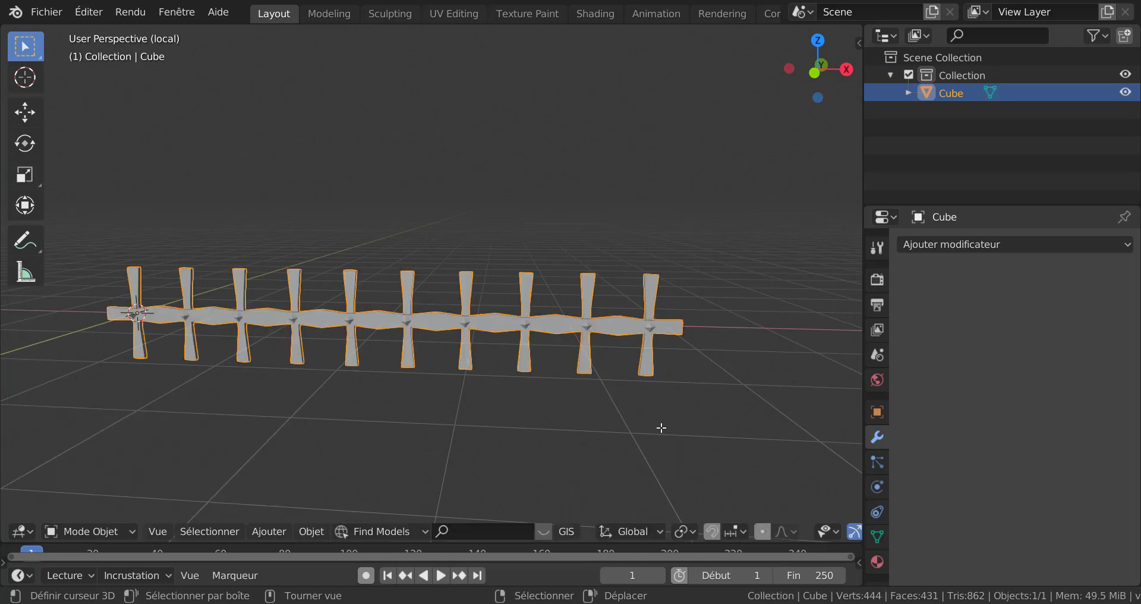
Step: Add a second Array modifier with relative offset X 0 and Z 1
{"action": "left_click", "coordinate": [990, 244]}
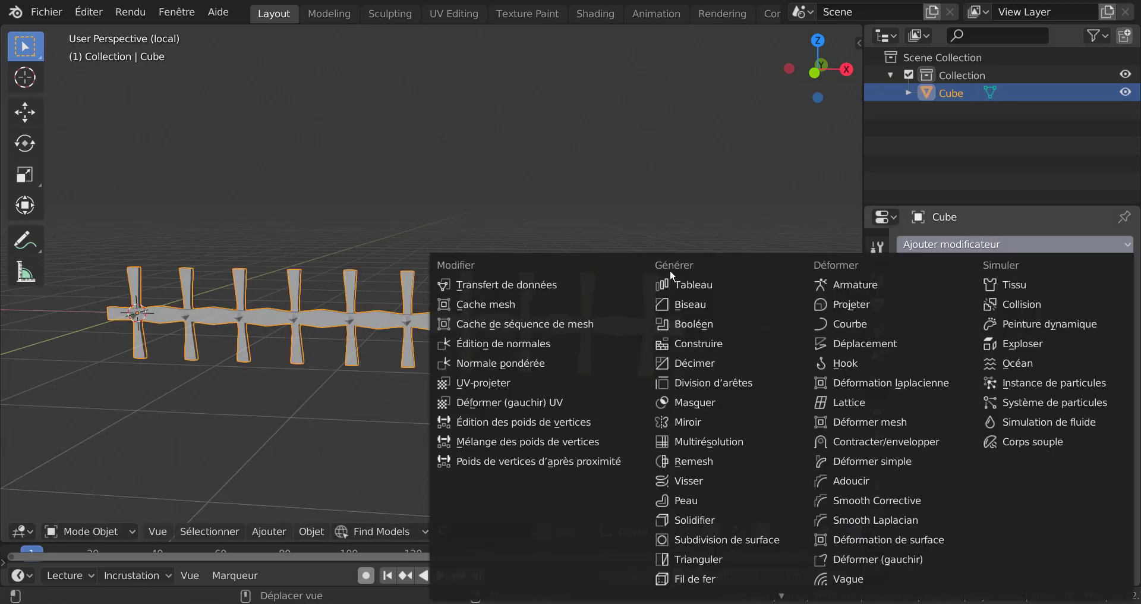
{"action": "left_click", "coordinate": [693, 284]}
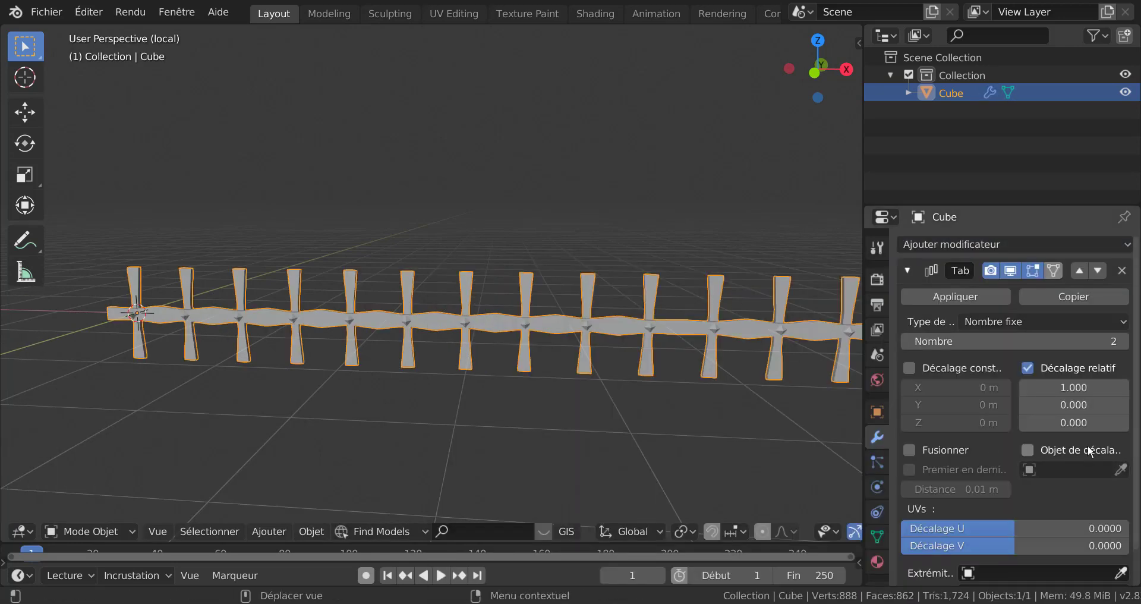
{"action": "left_click", "coordinate": [1075, 387]}
{"action": "type", "text": "0"}
{"action": "key", "text": "Return"}
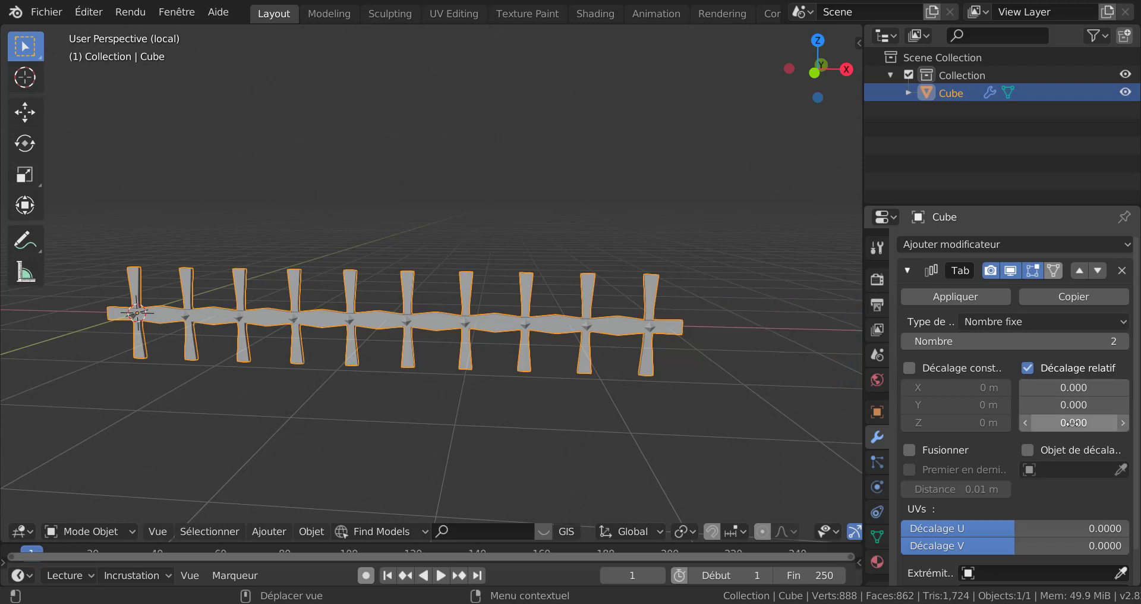
{"action": "left_click", "coordinate": [1073, 423]}
{"action": "type", "text": "1"}
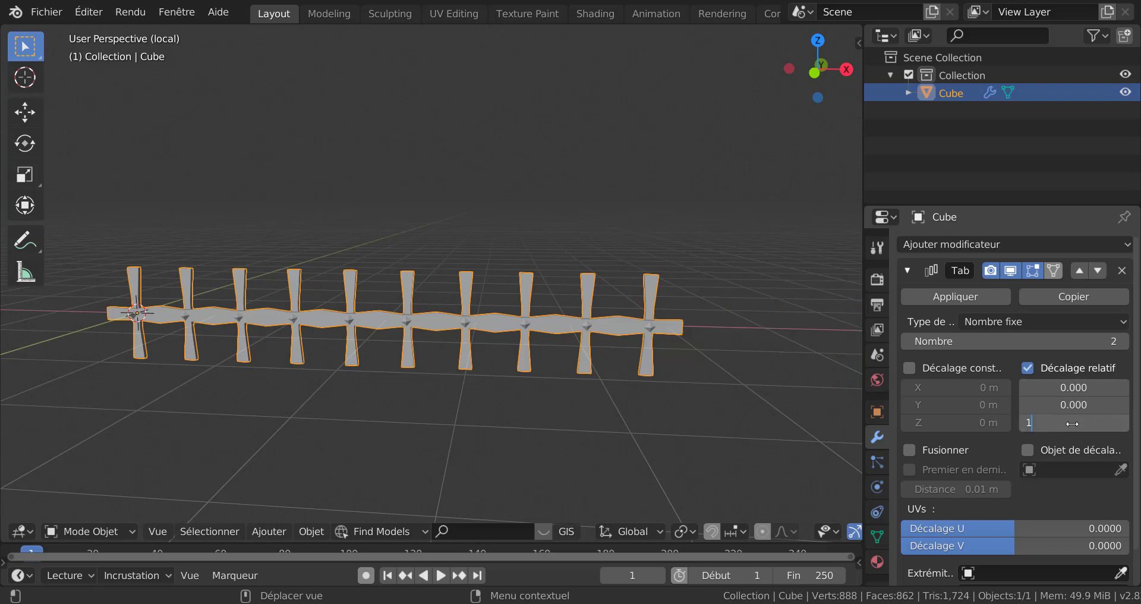
{"action": "key", "text": "Return"}
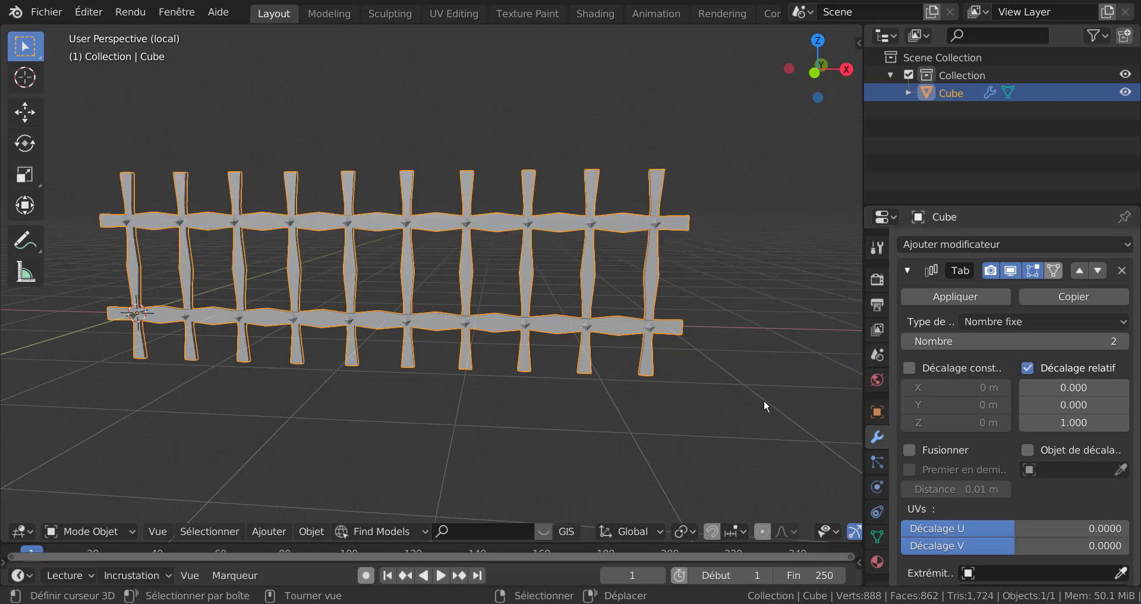
Step: Raise the stacked array's count to 9 rows
{"action": "scroll", "coordinate": [763, 399], "scroll_direction": "down", "scroll_amount": 2}
{"action": "middle_click_drag", "start_coordinate": [786, 415], "coordinate": [670, 466]}
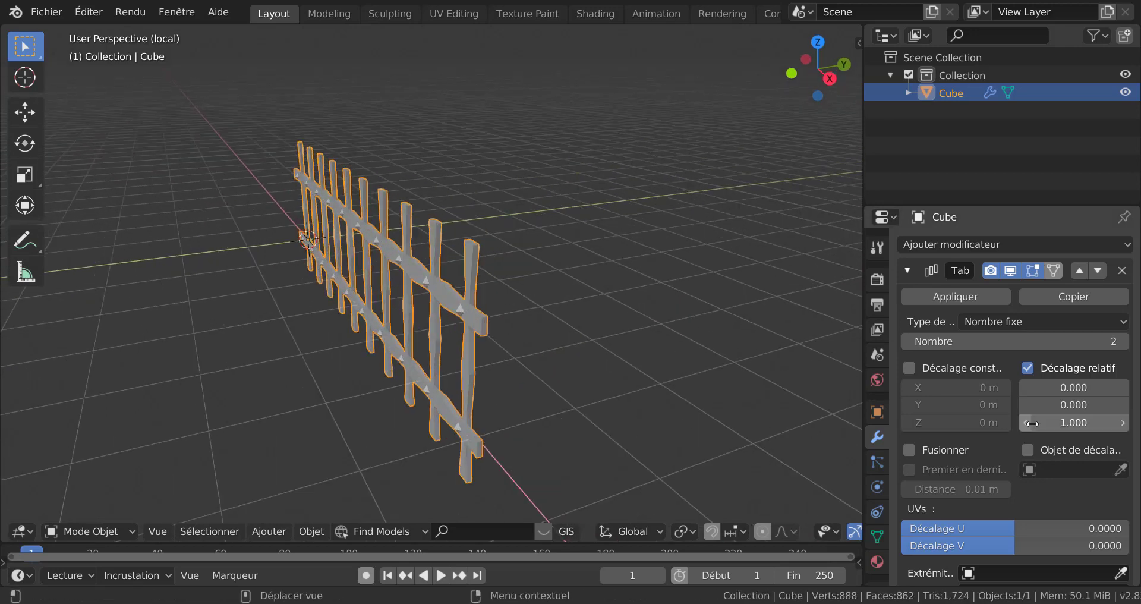
{"action": "left_click_drag", "start_coordinate": [1126, 343], "coordinate": [1135, 342]}
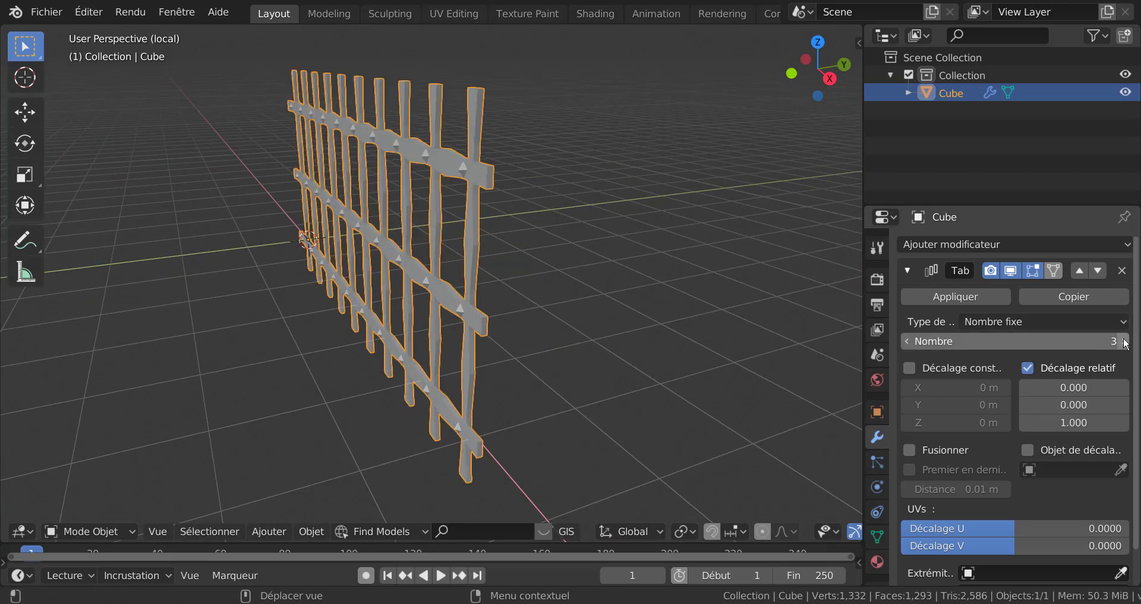
{"action": "middle_click_drag", "start_coordinate": [669, 415], "coordinate": [737, 376]}
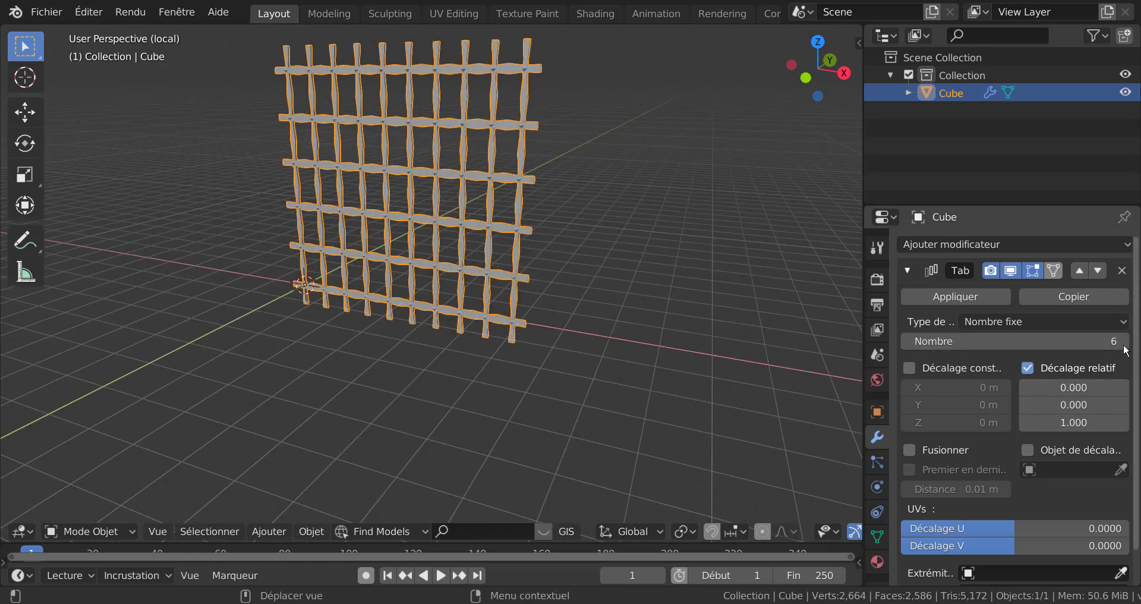
{"action": "left_click_drag", "start_coordinate": [1118, 341], "coordinate": [1132, 341]}
{"action": "mouse_move", "coordinate": [690, 385]}
{"action": "middle_mouse_down"}
{"action": "mouse_move", "coordinate": [555, 412]}
{"action": "mouse_move", "coordinate": [564, 463]}
{"action": "mouse_move", "coordinate": [572, 434]}
{"action": "mouse_move", "coordinate": [531, 430]}
{"action": "middle_mouse_up"}
{"action": "scroll", "coordinate": [554, 406], "scroll_direction": "up", "scroll_amount": 2}
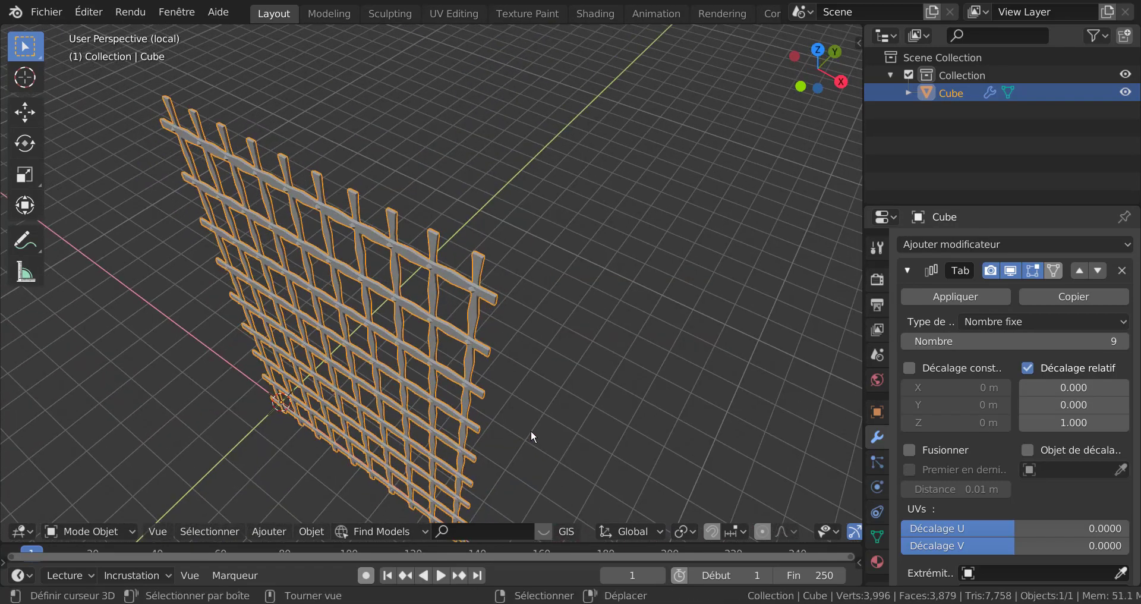
Step: Enable Merge on the stacked array, apply it, and enter Edit Mode
{"action": "left_click", "coordinate": [910, 450]}
{"action": "left_click", "coordinate": [933, 298]}
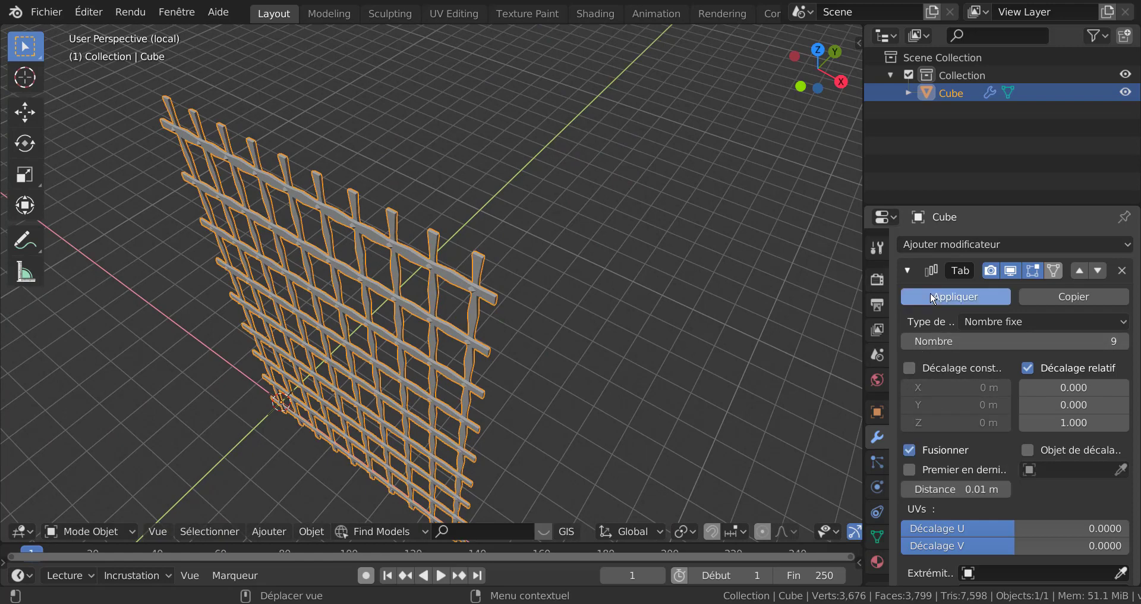
{"action": "key", "text": "Tab"}
{"action": "middle_click_drag", "start_coordinate": [682, 384], "coordinate": [602, 393]}
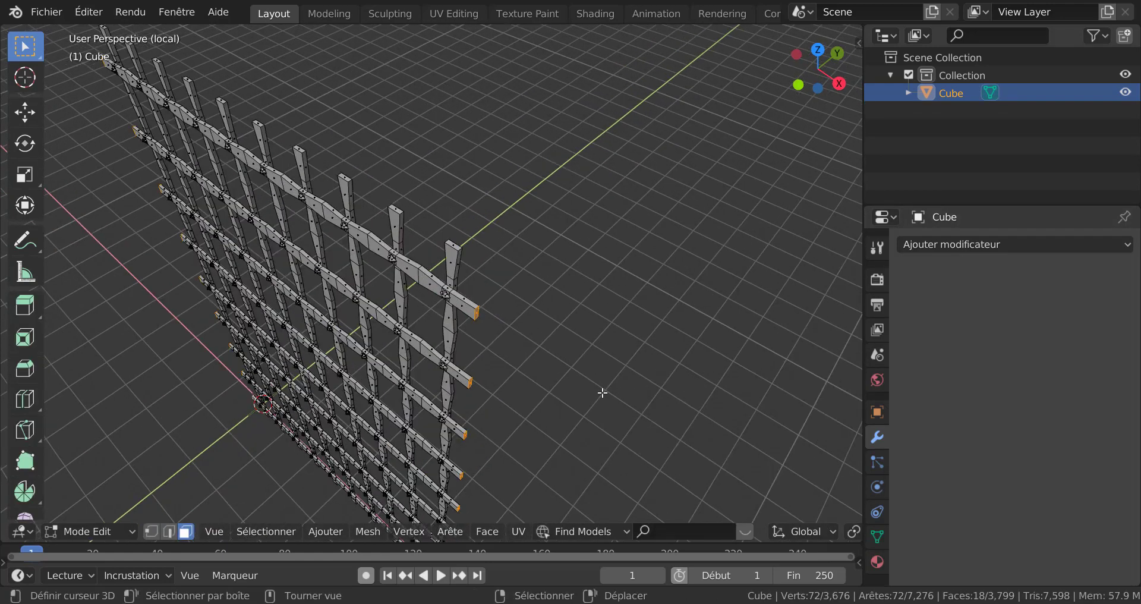
{"action": "middle_click_drag", "start_coordinate": [681, 386], "coordinate": [761, 388]}
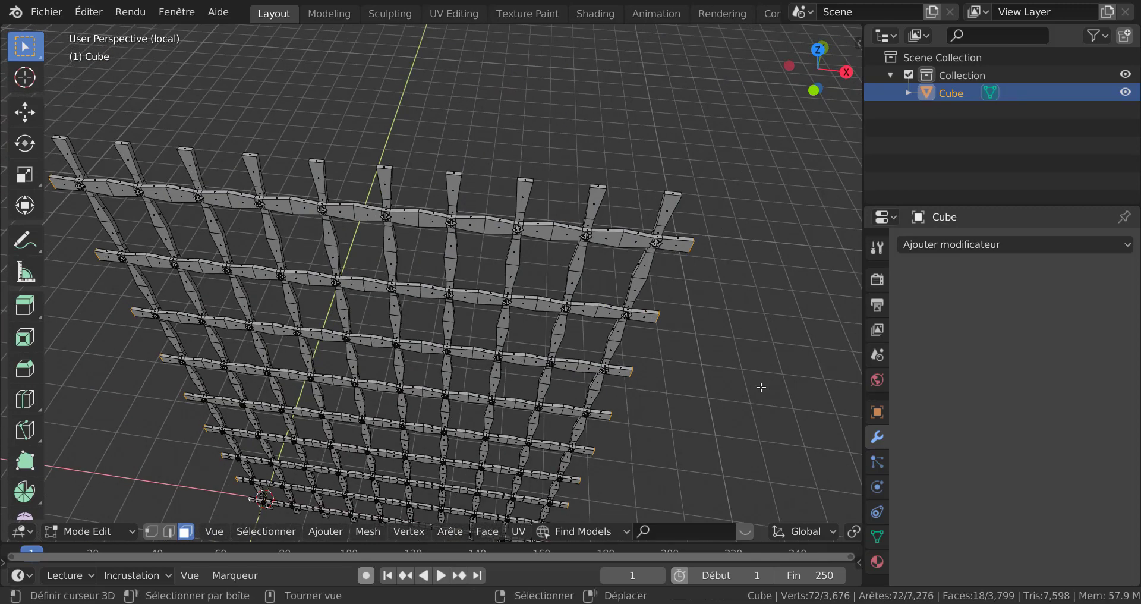
Step: Select one post top face plus all coplanar post tops via Quick Favorites
{"action": "left_click", "coordinate": [668, 192]}
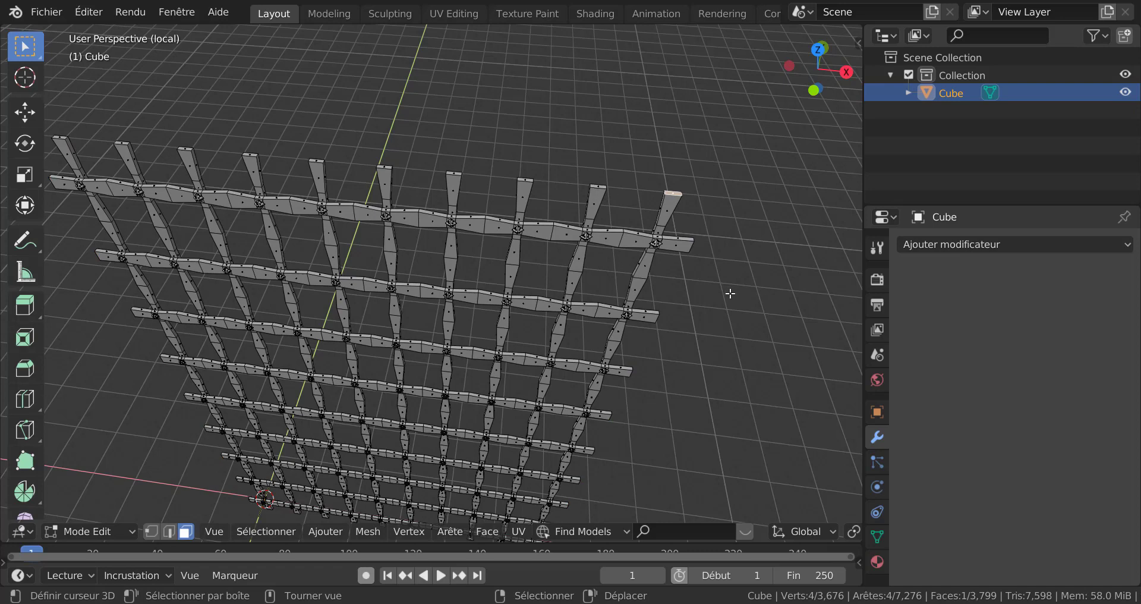
{"action": "key", "text": "q"}
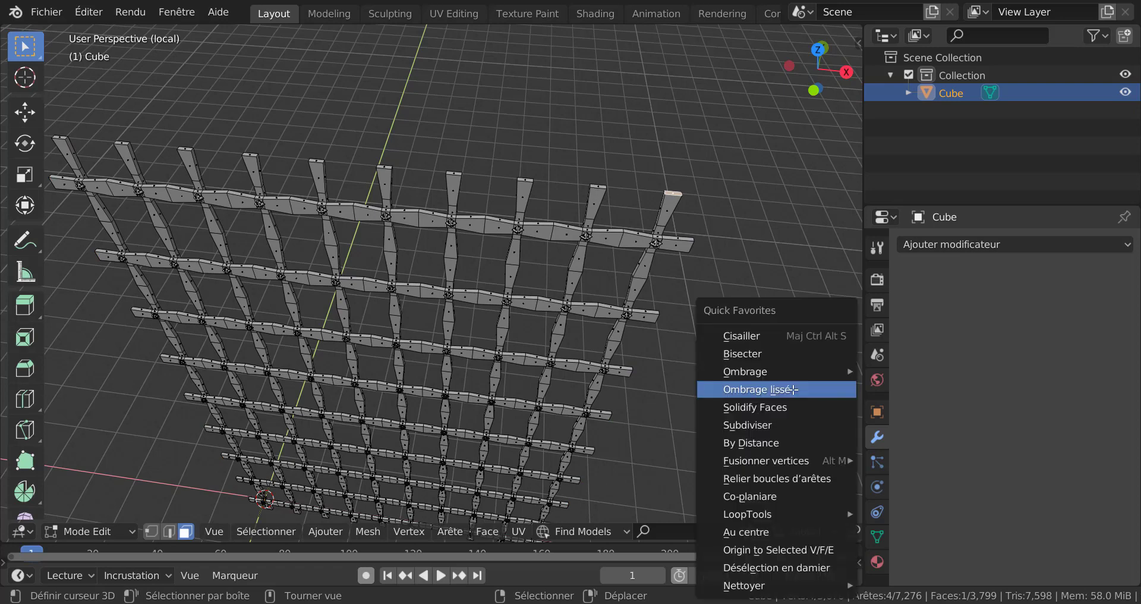
{"action": "left_click", "coordinate": [782, 499]}
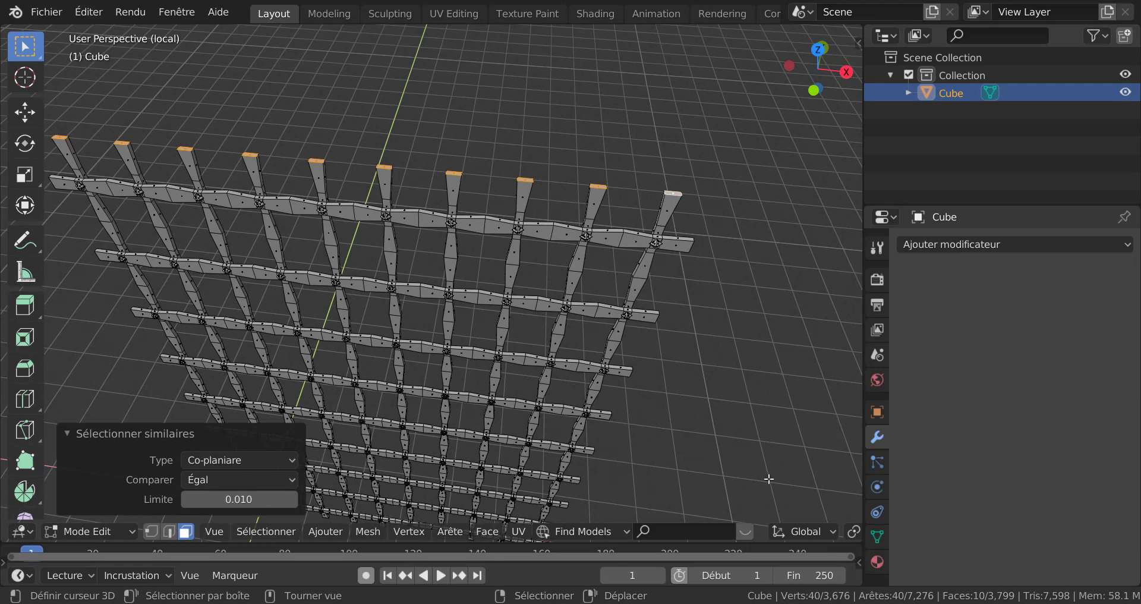
{"action": "key", "text": "s"}
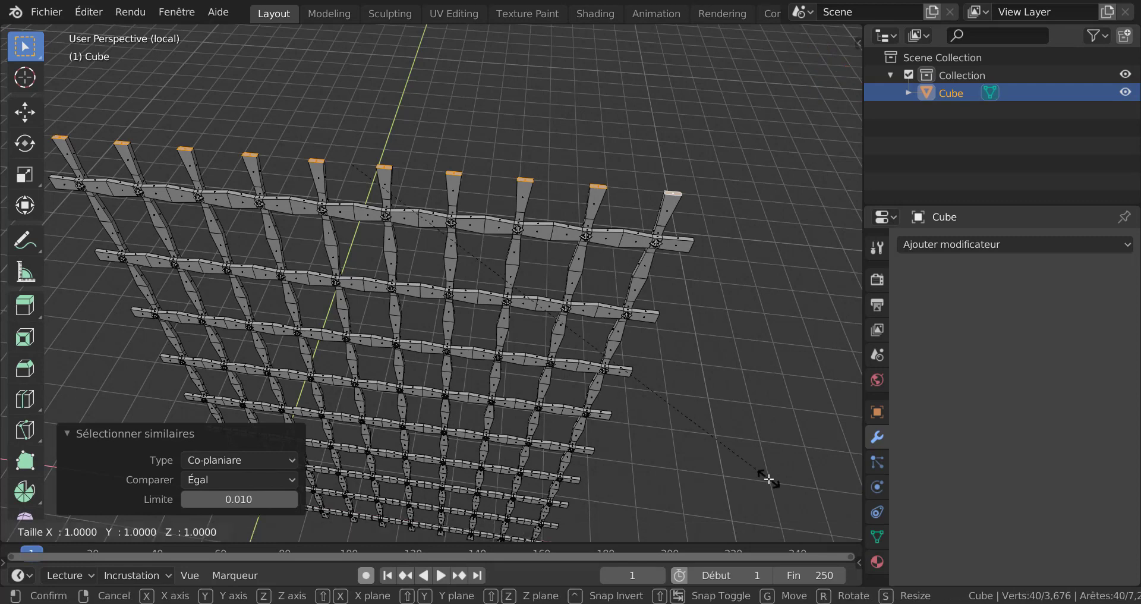
{"action": "key", "text": "Escape"}
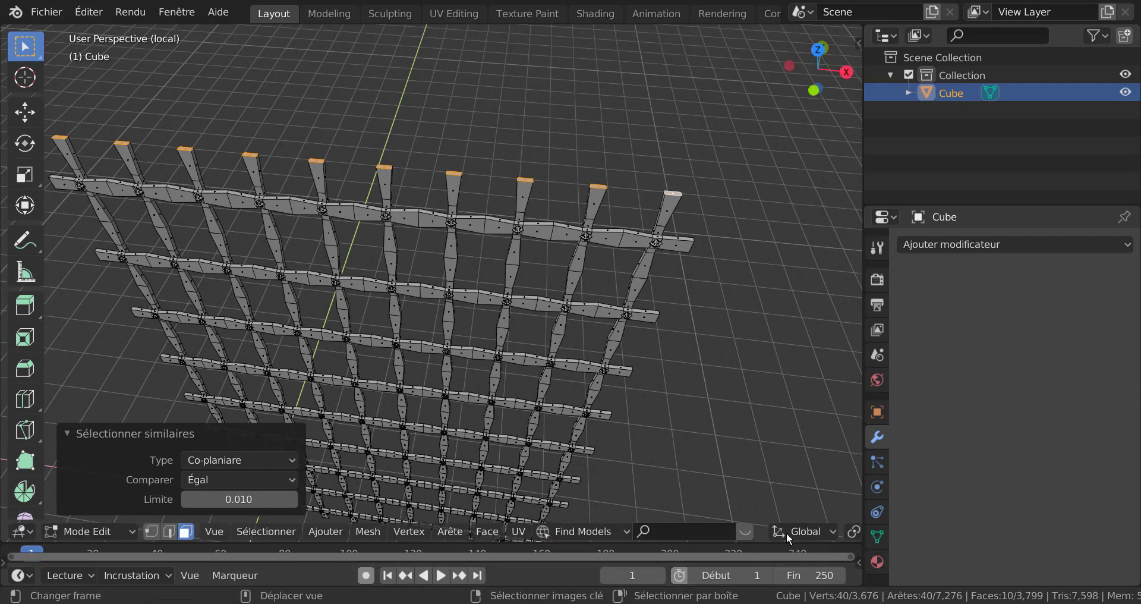
Step: Set the pivot to Individual Origins and scale the post tops to 0.657 along X
{"action": "left_click", "coordinate": [817, 537]}
{"action": "left_click", "coordinate": [854, 531]}
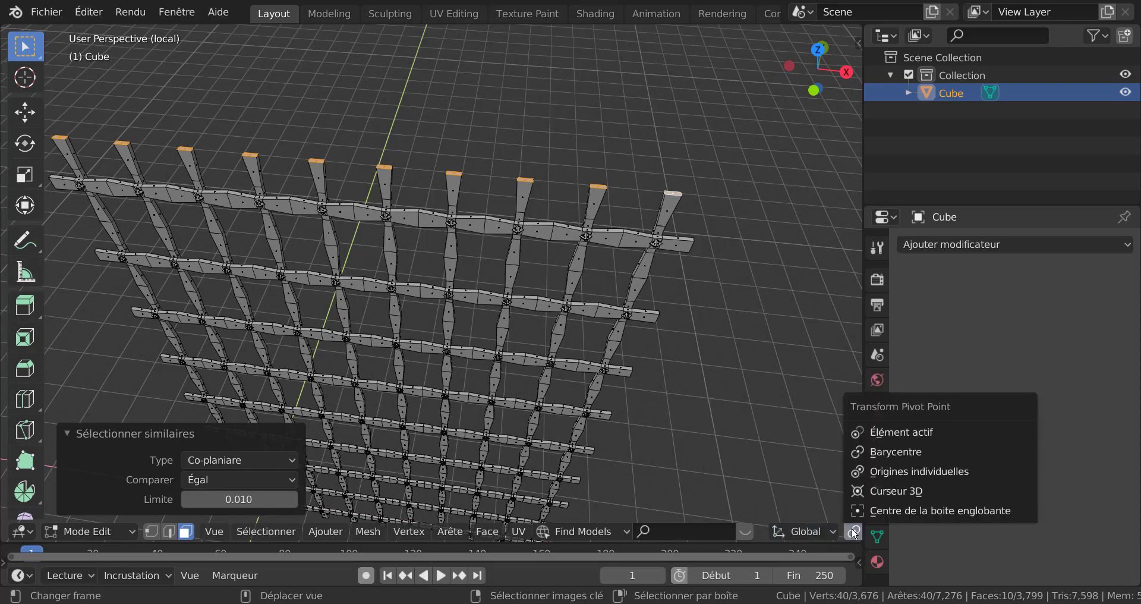
{"action": "left_click", "coordinate": [883, 474]}
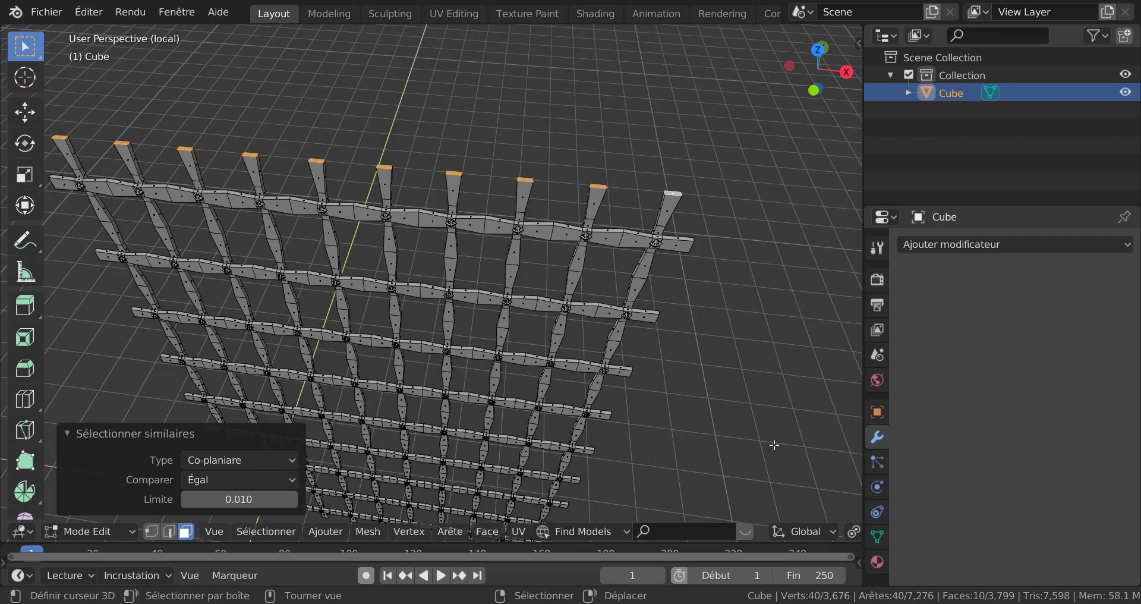
{"action": "key", "text": "s"}
{"action": "key", "text": "x"}
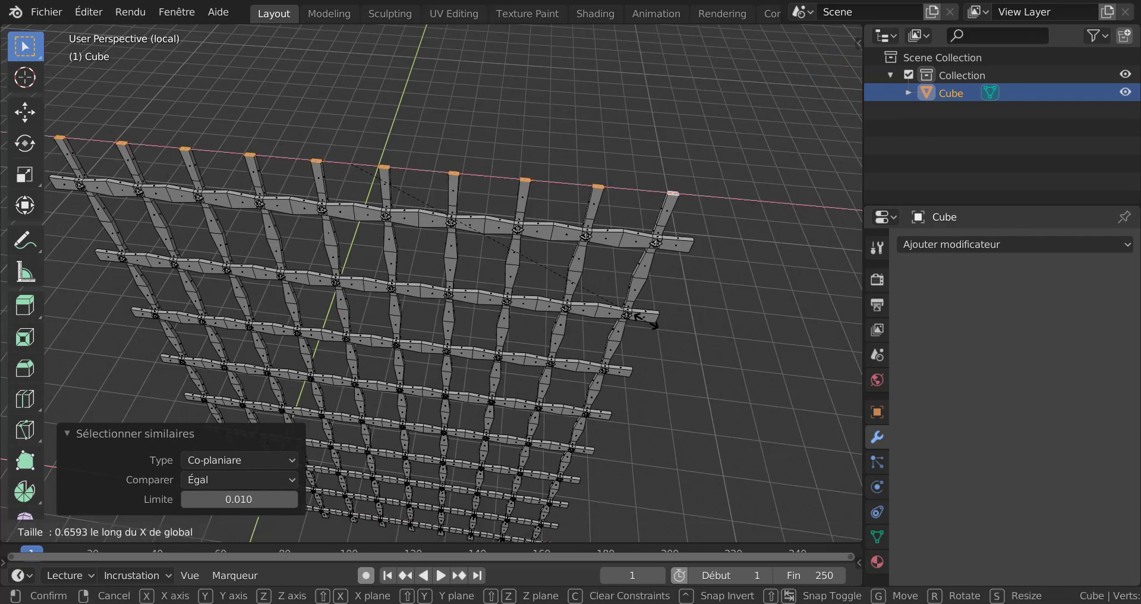
{"action": "left_click", "coordinate": [645, 321]}
{"action": "mouse_move", "coordinate": [668, 416]}
{"action": "middle_mouse_down"}
{"action": "mouse_move", "coordinate": [652, 369]}
{"action": "mouse_move", "coordinate": [660, 341]}
{"action": "mouse_move", "coordinate": [631, 373]}
{"action": "mouse_move", "coordinate": [654, 381]}
{"action": "mouse_move", "coordinate": [668, 357]}
{"action": "middle_mouse_up"}
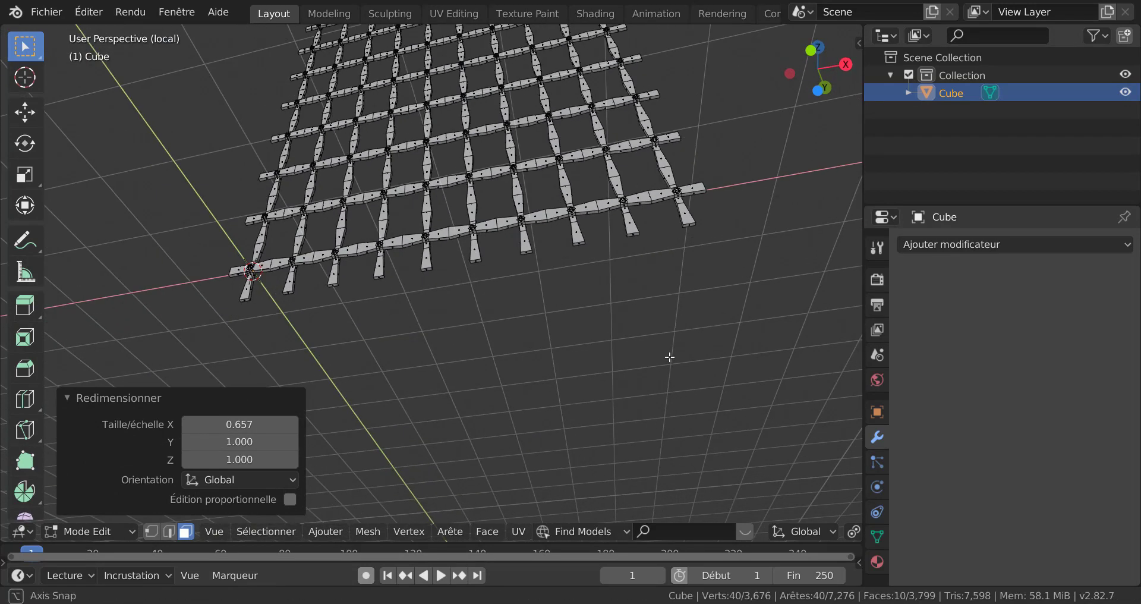
Step: Select all coplanar bar bottom ends and shrink them to 0.791
{"action": "left_click", "coordinate": [689, 224]}
{"action": "mouse_move", "coordinate": [696, 285]}
{"action": "middle_mouse_down", "text": "shift"}
{"action": "mouse_move", "coordinate": [594, 367]}
{"action": "mouse_move", "coordinate": [643, 391]}
{"action": "middle_mouse_up", "text": "shift"}
{"action": "key", "text": "q"}
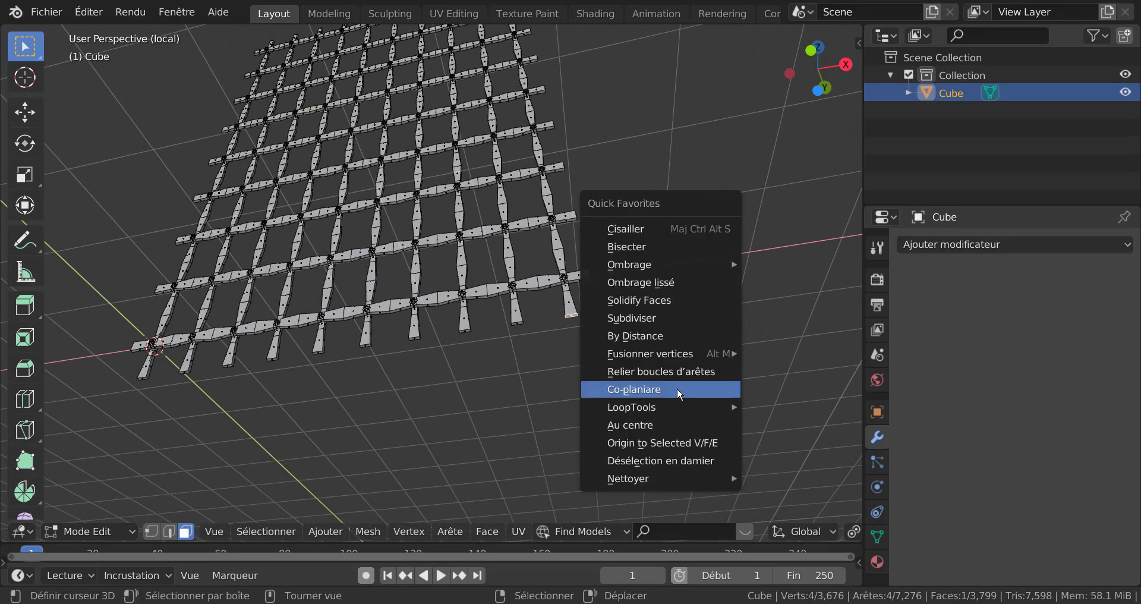
{"action": "left_click", "coordinate": [680, 395]}
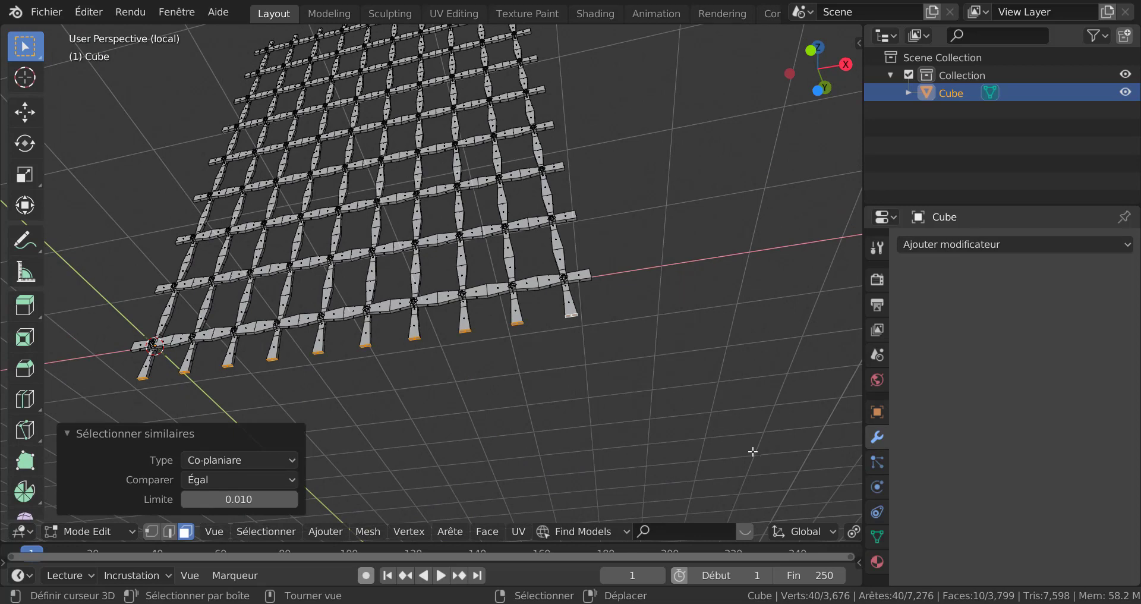
{"action": "key", "text": "s"}
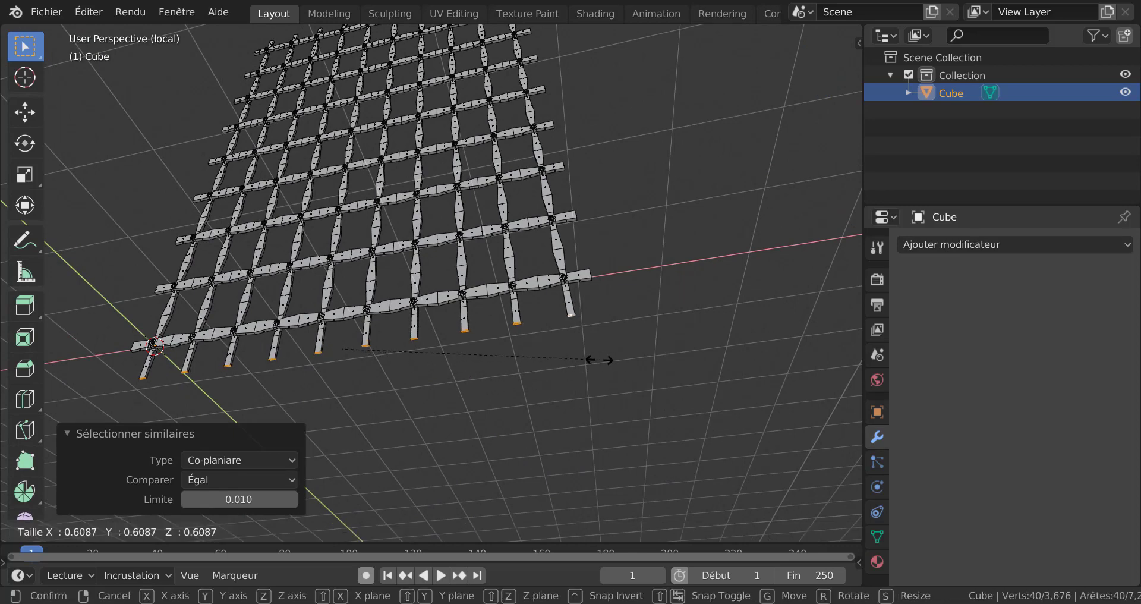
{"action": "left_click", "coordinate": [665, 382]}
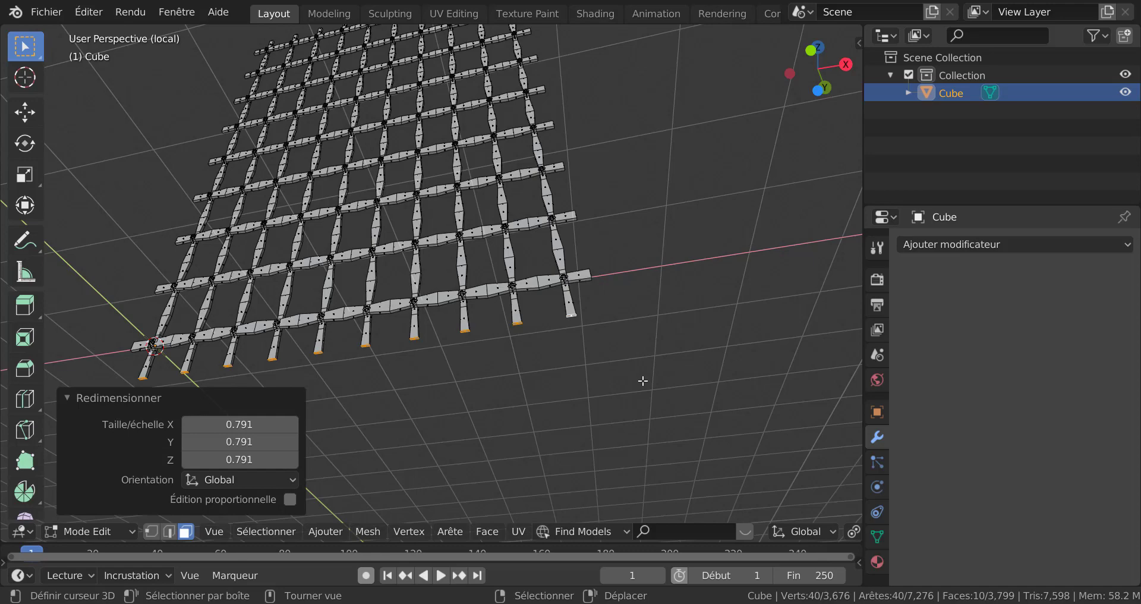
Step: Extrude the bar ends 0.476 m and taper the tips to 0.367 into spikes
{"action": "key", "text": "e"}
{"action": "left_click", "coordinate": [640, 413]}
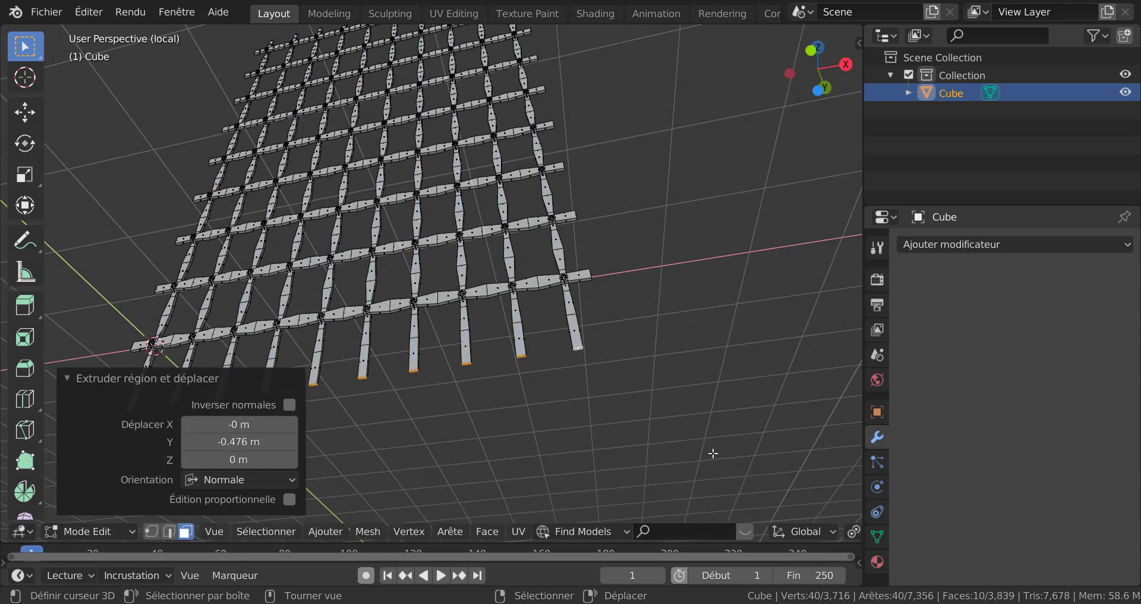
{"action": "key", "text": "s"}
{"action": "left_click", "coordinate": [490, 377]}
{"action": "mouse_move", "coordinate": [489, 377]}
{"action": "middle_mouse_down"}
{"action": "mouse_move", "coordinate": [603, 450]}
{"action": "mouse_move", "coordinate": [574, 485]}
{"action": "mouse_move", "coordinate": [597, 377]}
{"action": "mouse_move", "coordinate": [626, 489]}
{"action": "mouse_move", "coordinate": [581, 484]}
{"action": "mouse_move", "coordinate": [590, 483]}
{"action": "middle_mouse_up"}
Step: Switch to Object Mode, view the grid from the top, and try scaling it along Y
{"action": "key", "text": "Tab"}
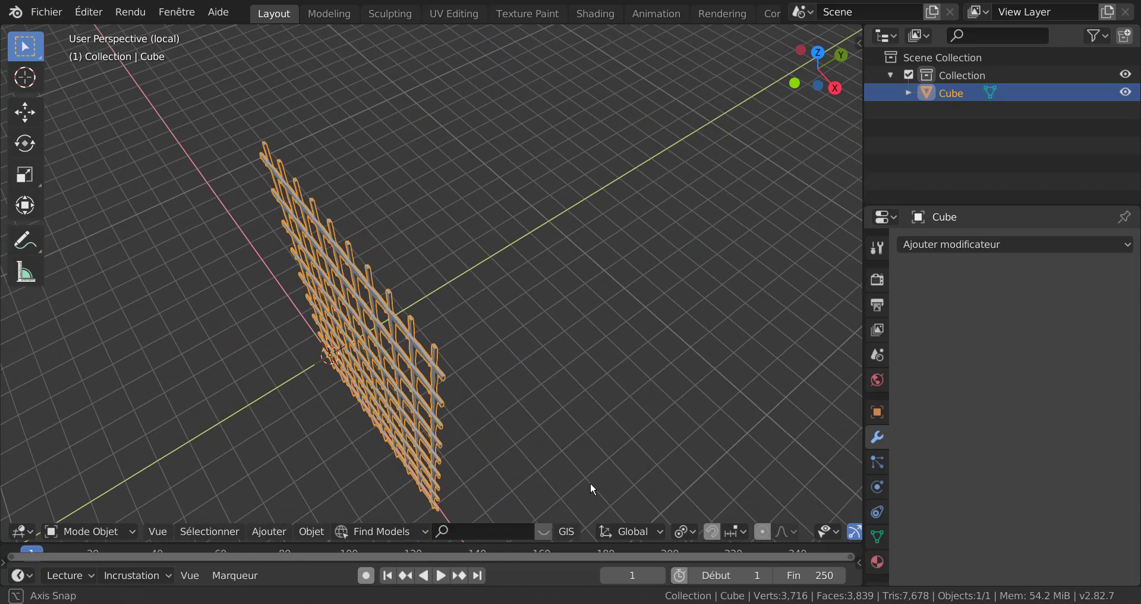
{"action": "middle_click_drag", "start_coordinate": [551, 440], "coordinate": [661, 437]}
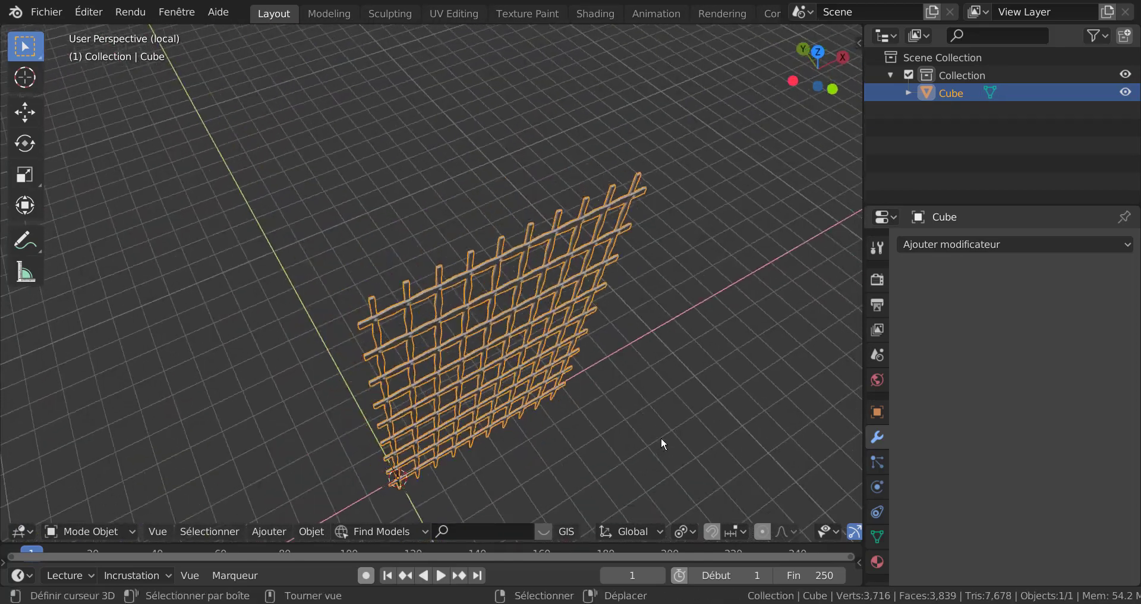
{"action": "key", "text": "KP_7"}
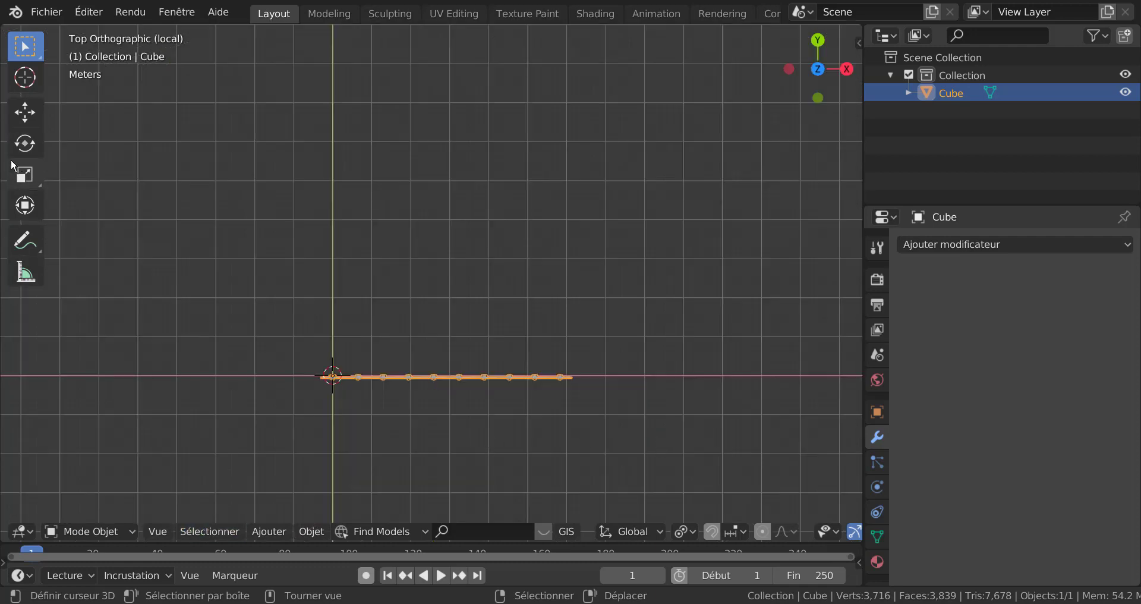
{"action": "left_click", "coordinate": [29, 174]}
{"action": "mouse_move", "coordinate": [347, 339]}
{"action": "middle_mouse_down", "text": "shift"}
{"action": "mouse_move", "coordinate": [446, 265]}
{"action": "mouse_move", "coordinate": [461, 293]}
{"action": "middle_mouse_up", "text": "shift"}
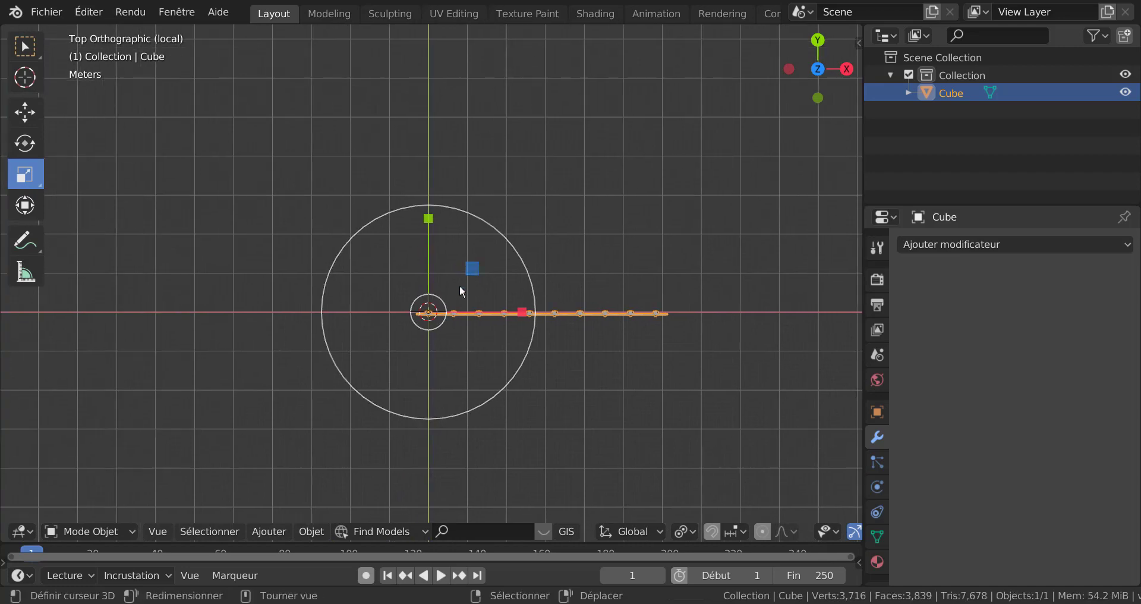
{"action": "scroll", "coordinate": [462, 293], "scroll_direction": "up", "scroll_amount": 2}
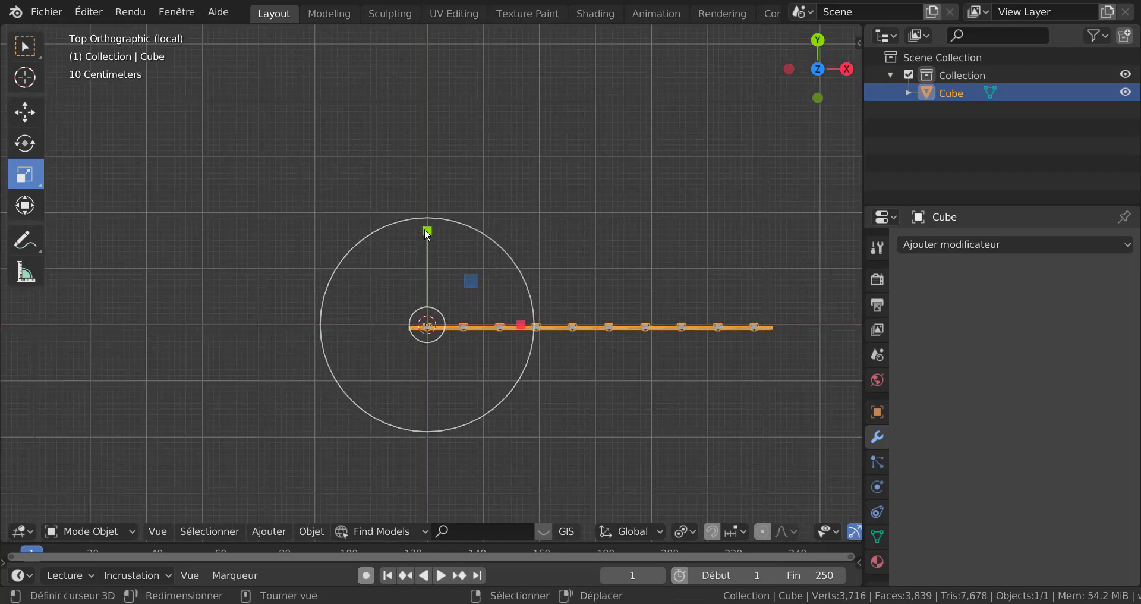
{"action": "left_click_drag", "start_coordinate": [426, 231], "coordinate": [446, 115]}
Step: Re-enter Edit Mode and select a single face of the grid
{"action": "key", "text": "Tab"}
{"action": "mouse_move", "coordinate": [535, 349]}
{"action": "middle_mouse_down"}
{"action": "mouse_move", "coordinate": [593, 290]}
{"action": "mouse_move", "coordinate": [540, 296]}
{"action": "middle_mouse_up"}
{"action": "scroll", "coordinate": [593, 290], "scroll_direction": "up", "scroll_amount": 2}
{"action": "left_click", "coordinate": [592, 290]}
Step: Return to Object Mode and set a top view of the whole grid
{"action": "key", "text": "Tab"}
{"action": "scroll", "coordinate": [579, 181], "scroll_direction": "up", "scroll_amount": 2}
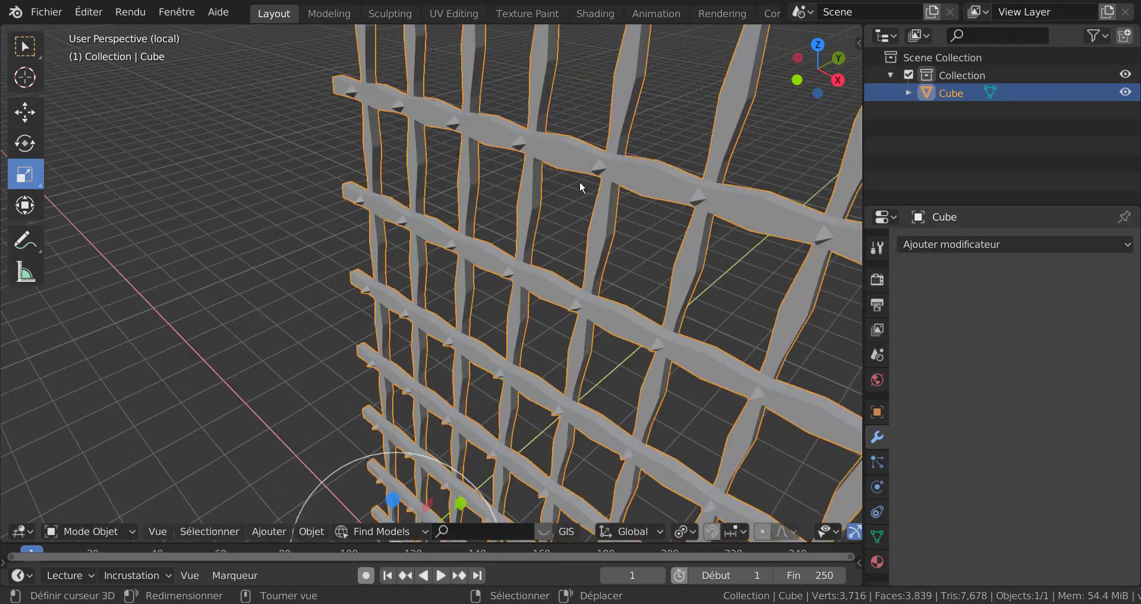
{"action": "scroll", "coordinate": [597, 166], "scroll_direction": "down", "scroll_amount": 3}
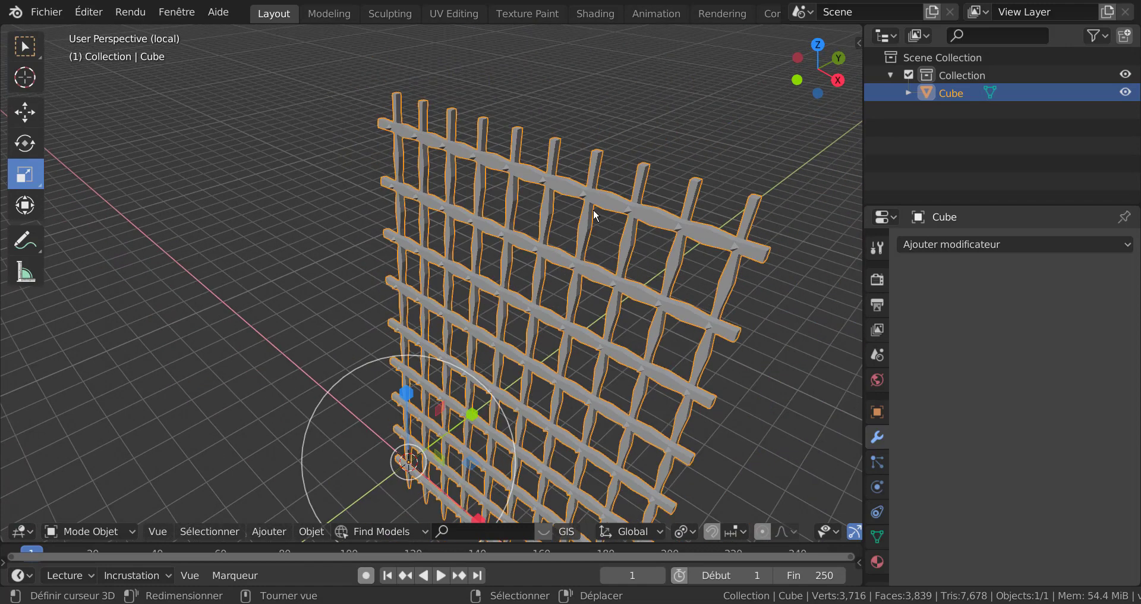
{"action": "scroll", "coordinate": [586, 249], "scroll_direction": "up", "scroll_amount": 3}
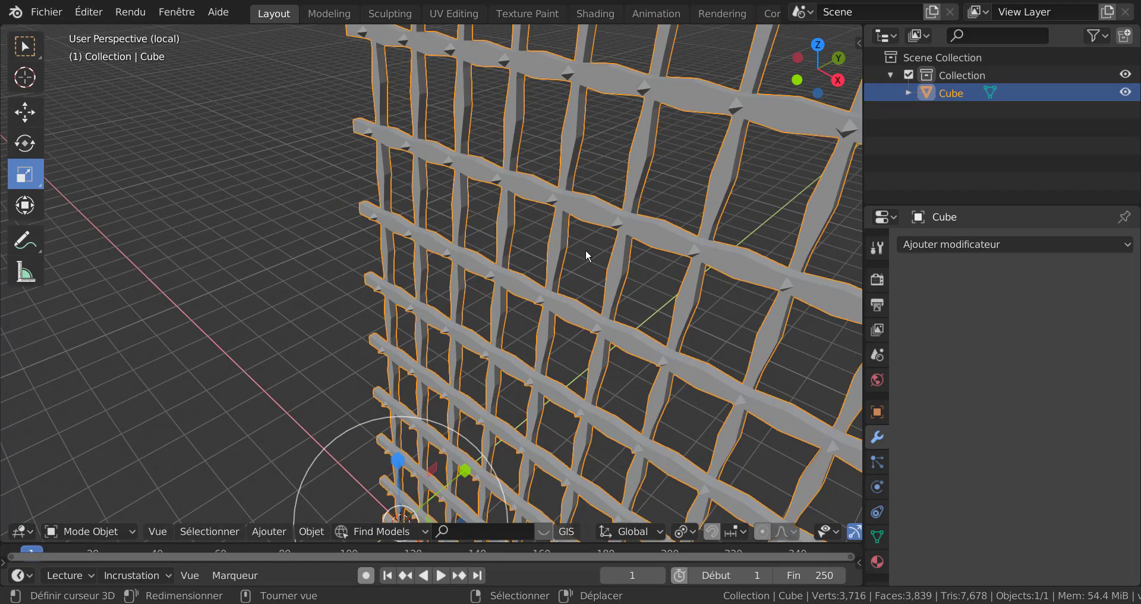
{"action": "key", "text": "Tab"}
{"action": "scroll", "coordinate": [584, 255], "scroll_direction": "down", "scroll_amount": 4}
{"action": "key", "text": "Tab"}
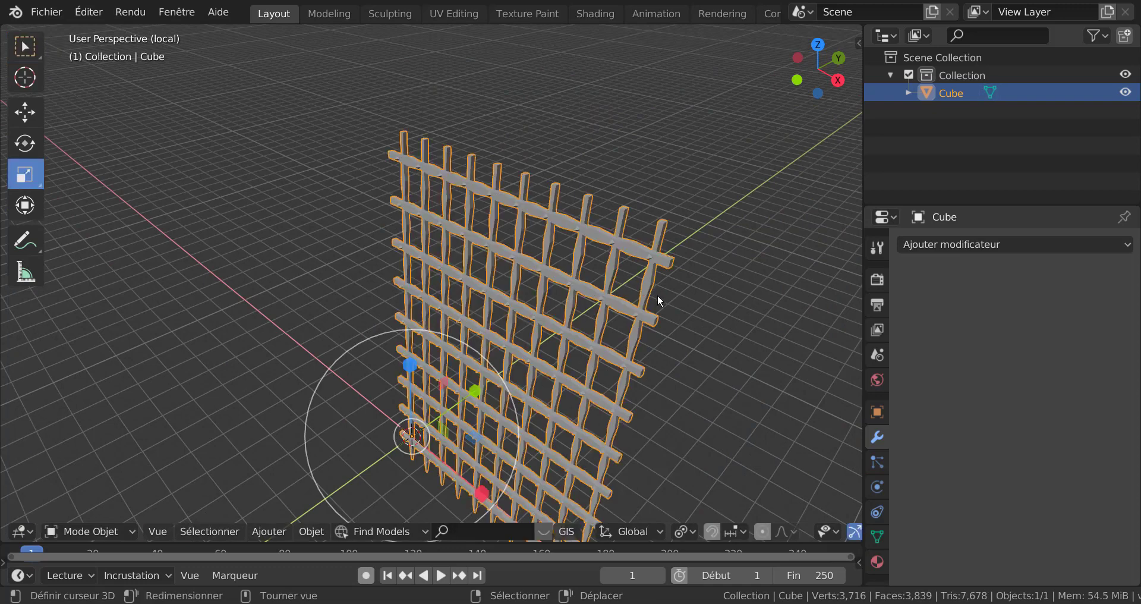
{"action": "middle_click_drag", "start_coordinate": [657, 294], "coordinate": [765, 348]}
{"action": "key", "text": "KP_7"}
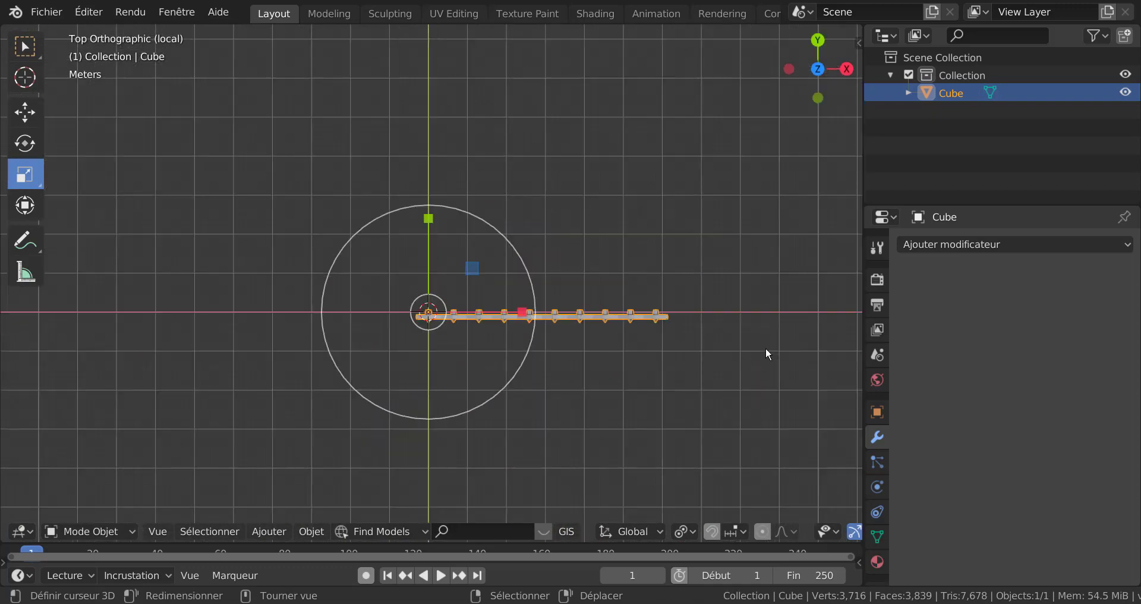
Step: Enter Edit Mode and frame the bar strip in Top Orthographic view
{"action": "key", "text": "Tab"}
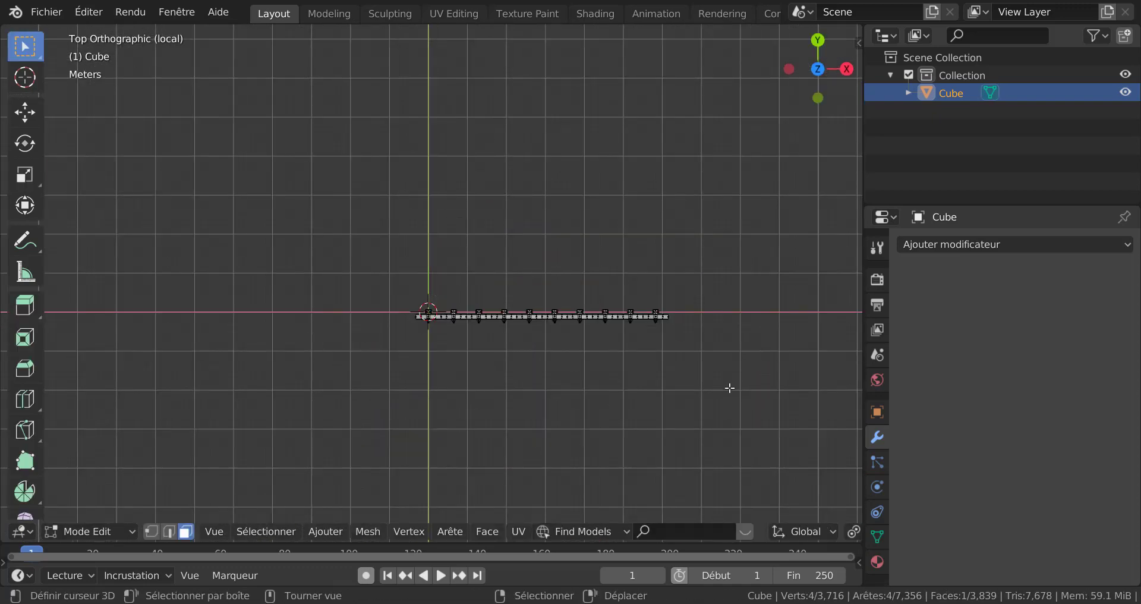
{"action": "middle_click_drag", "start_coordinate": [670, 374], "coordinate": [626, 371], "text": "shift"}
{"action": "scroll", "coordinate": [570, 409], "scroll_direction": "up", "scroll_amount": 2}
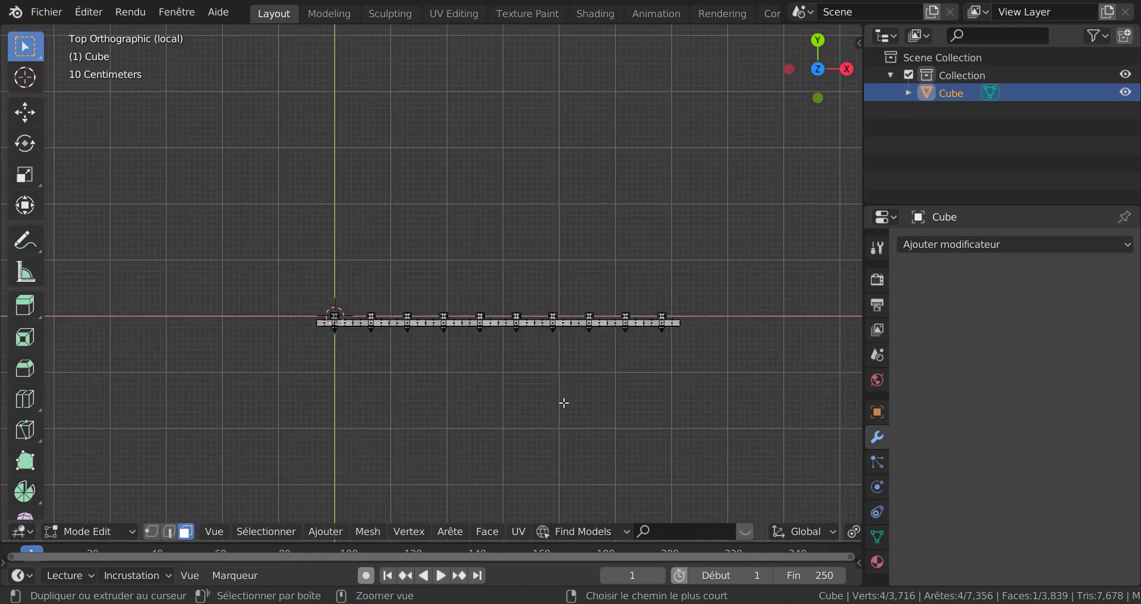
{"action": "key", "text": "Tab"}
{"action": "key", "text": "Tab"}
{"action": "key", "text": "Tab"}
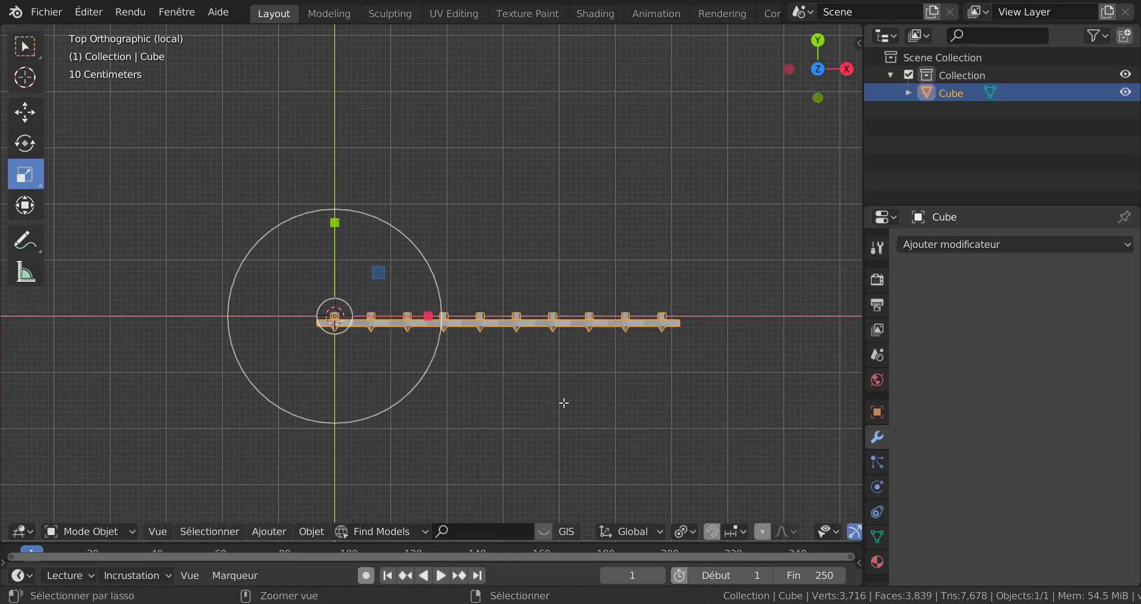
{"action": "mouse_move", "coordinate": [583, 374]}
{"action": "middle_mouse_down"}
{"action": "mouse_move", "coordinate": [607, 322]}
{"action": "mouse_move", "coordinate": [638, 383]}
{"action": "middle_mouse_up"}
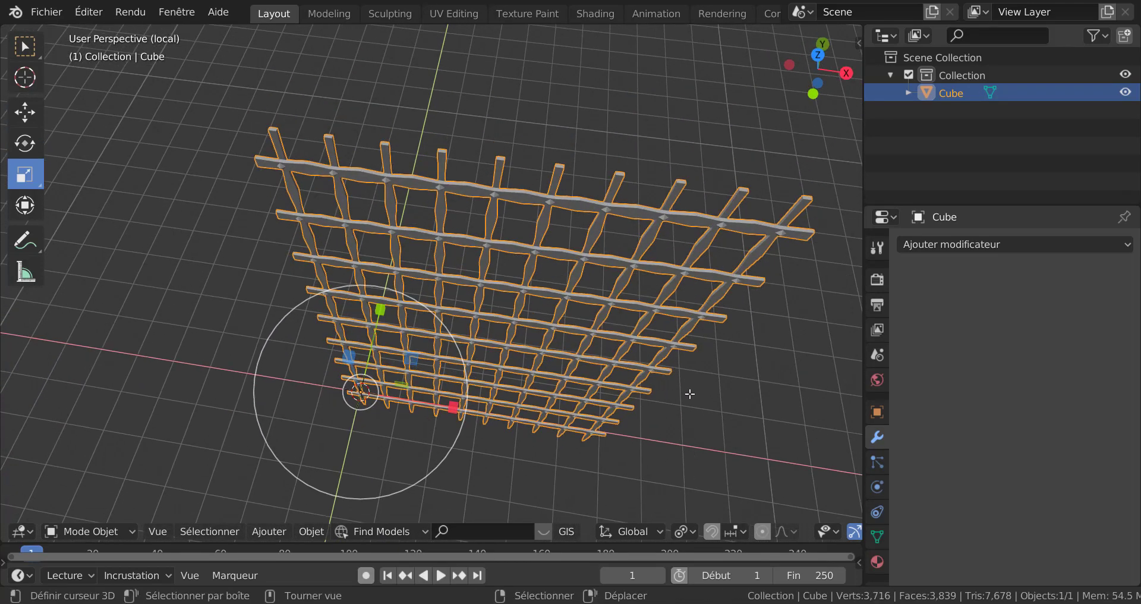
{"action": "mouse_move", "coordinate": [665, 330]}
{"action": "middle_mouse_down"}
{"action": "mouse_move", "coordinate": [660, 279]}
{"action": "mouse_move", "coordinate": [784, 488]}
{"action": "middle_mouse_up"}
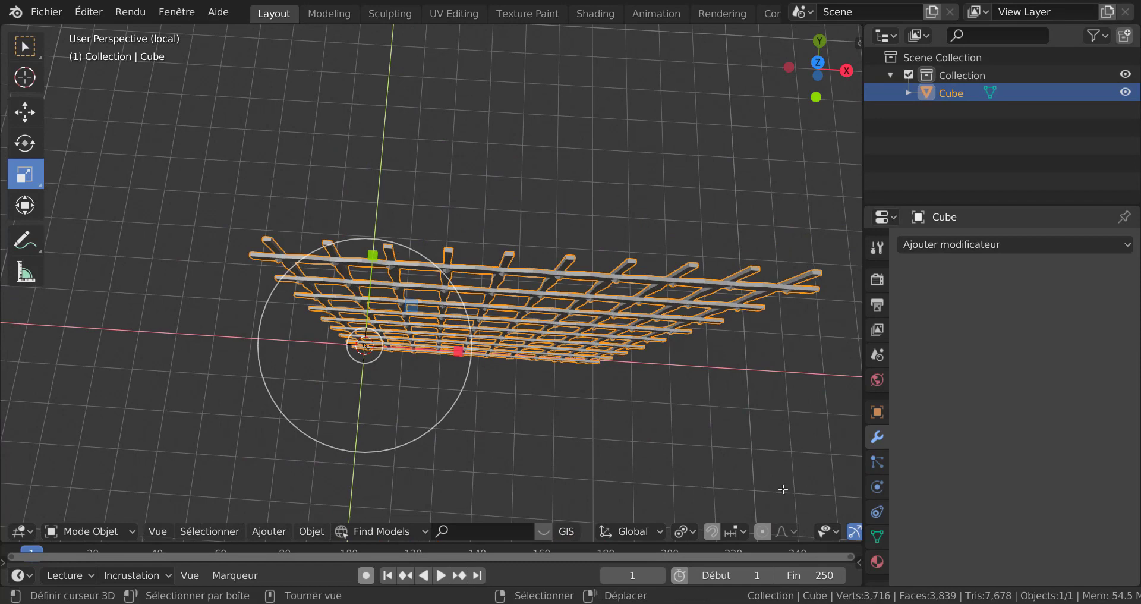
{"action": "key", "text": "KP_7"}
{"action": "scroll", "coordinate": [688, 448], "scroll_direction": "up", "scroll_amount": 2}
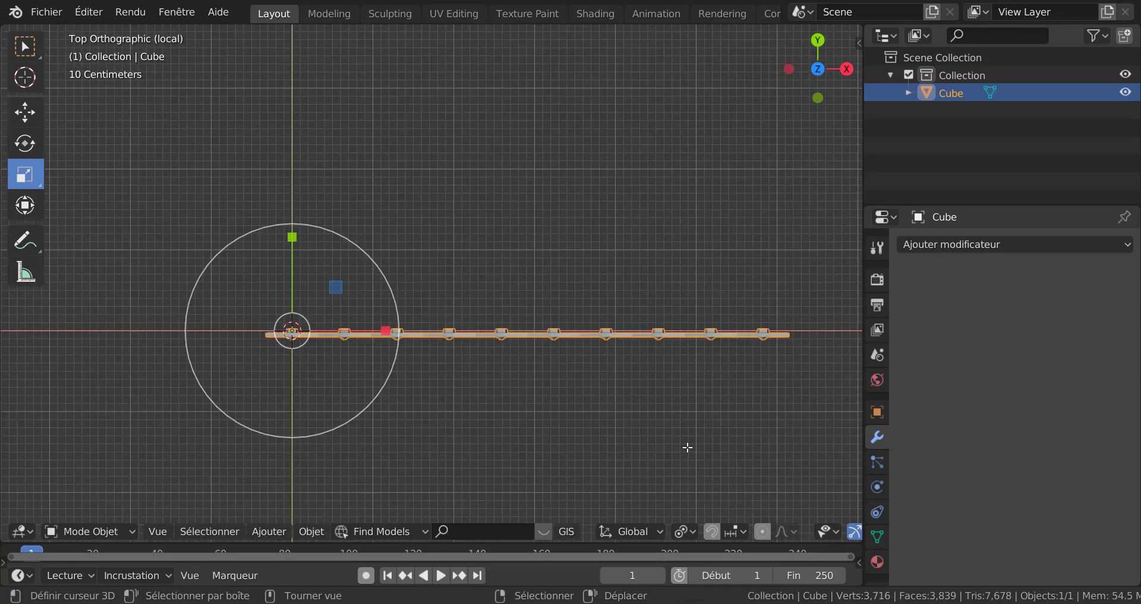
{"action": "middle_click_drag", "start_coordinate": [680, 450], "coordinate": [616, 437], "text": "shift"}
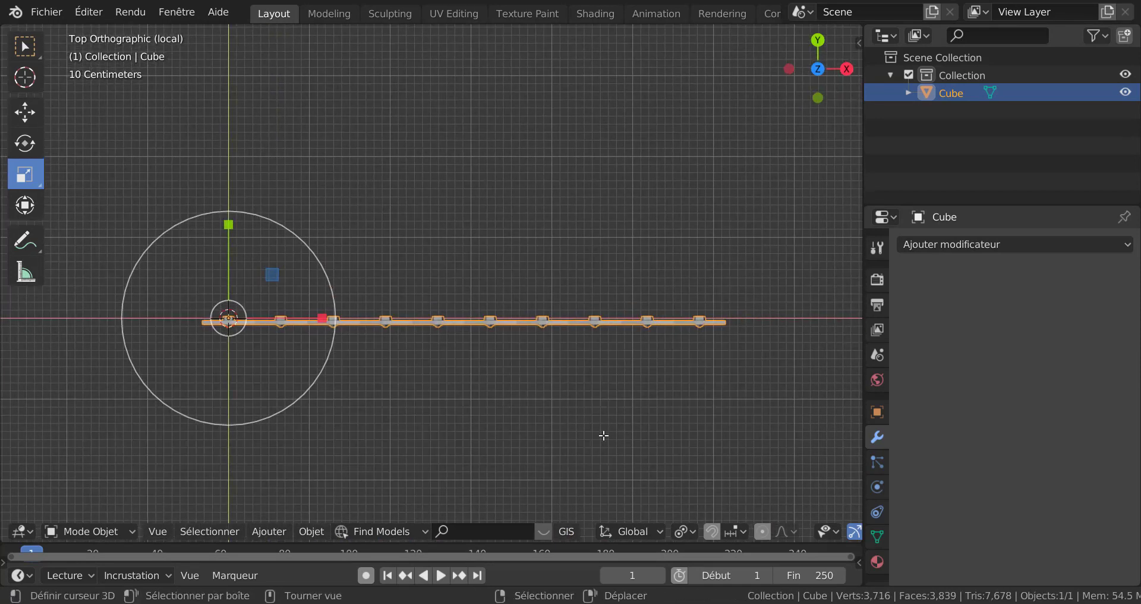
Step: Switch to vertex select mode and box-select around the bar strip
{"action": "key", "text": "alt+a"}
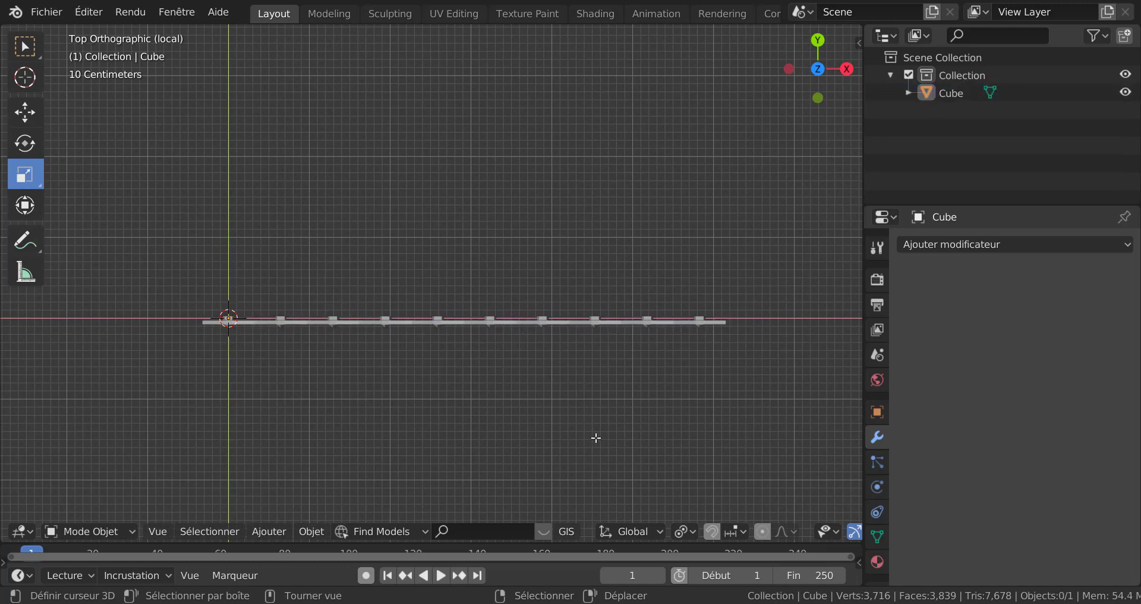
{"action": "key", "text": "Tab"}
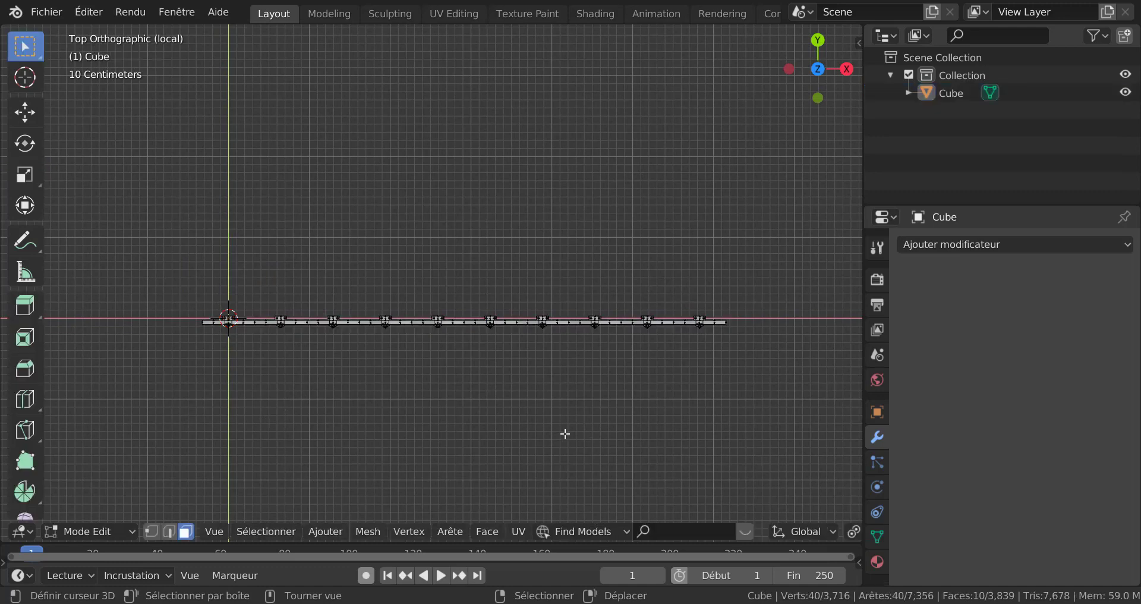
{"action": "key", "text": "1"}
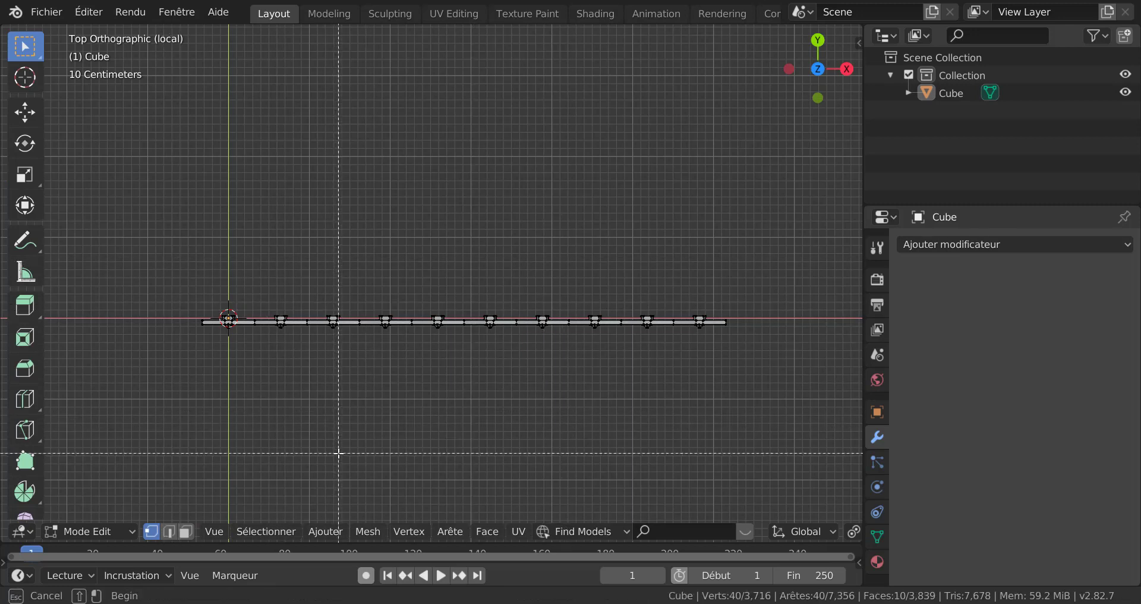
{"action": "key", "text": "alt+a"}
{"action": "key", "text": "a"}
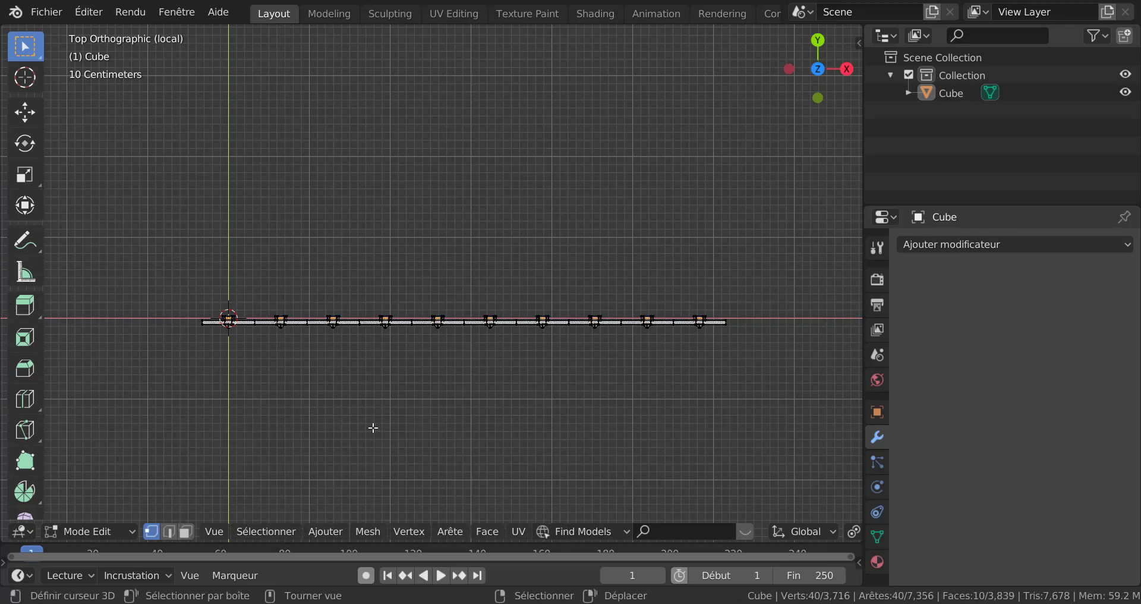
{"action": "key", "text": "b"}
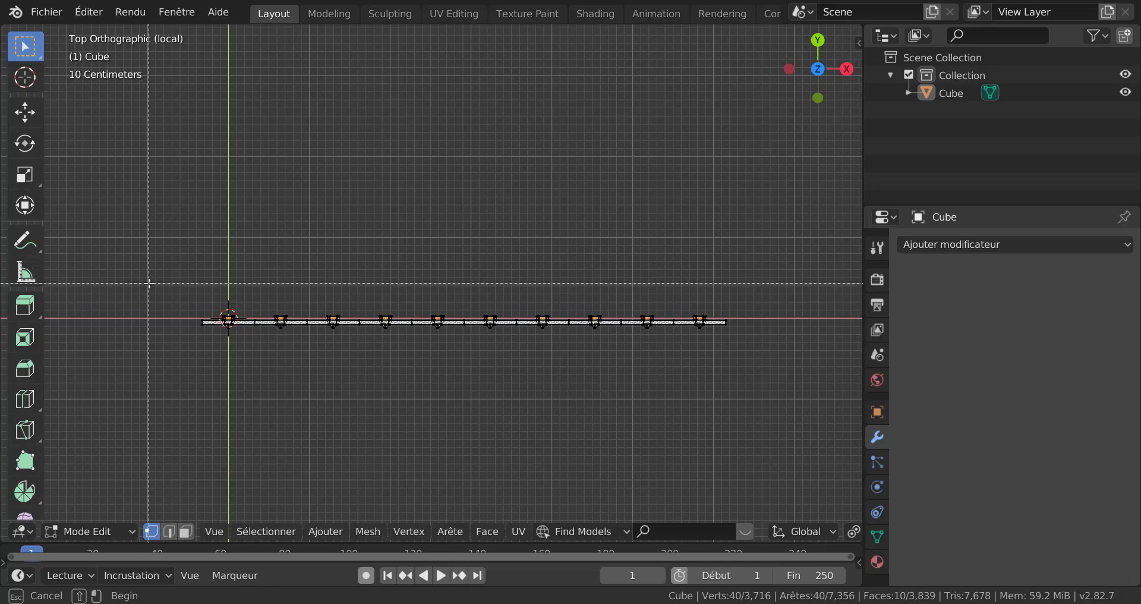
{"action": "left_click_drag", "start_coordinate": [149, 283], "coordinate": [559, 305]}
{"action": "mouse_move", "coordinate": [558, 305]}
{"action": "middle_mouse_down"}
{"action": "mouse_move", "coordinate": [739, 306]}
{"action": "mouse_move", "coordinate": [685, 308]}
{"action": "middle_mouse_up"}
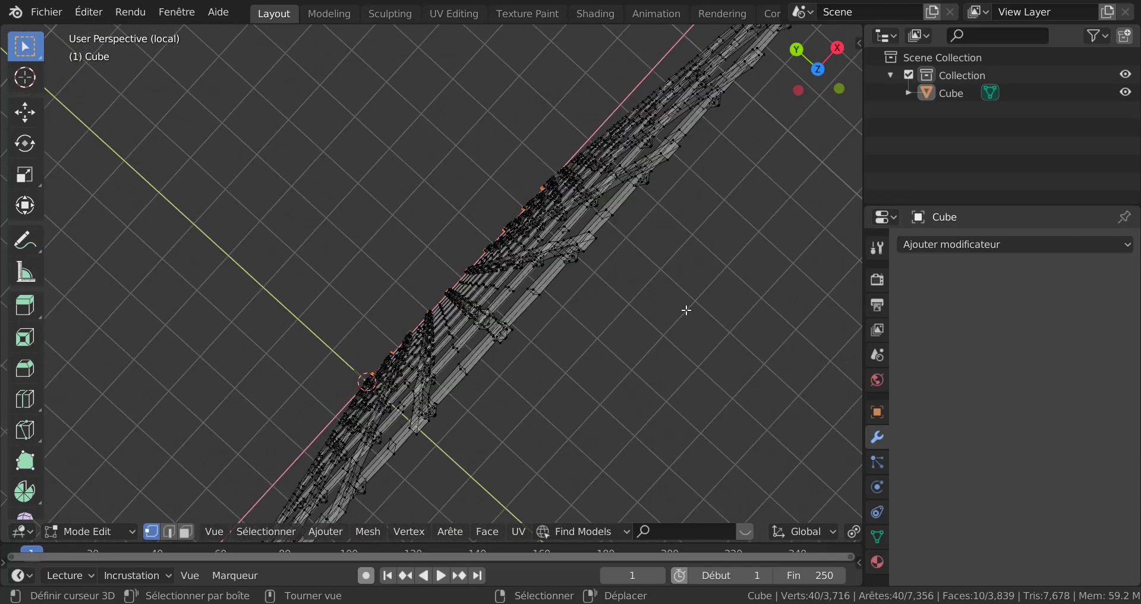
{"action": "key", "text": "KP_7"}
Step: Box-select the area above the bar row and recentre the top view
{"action": "key", "text": "b"}
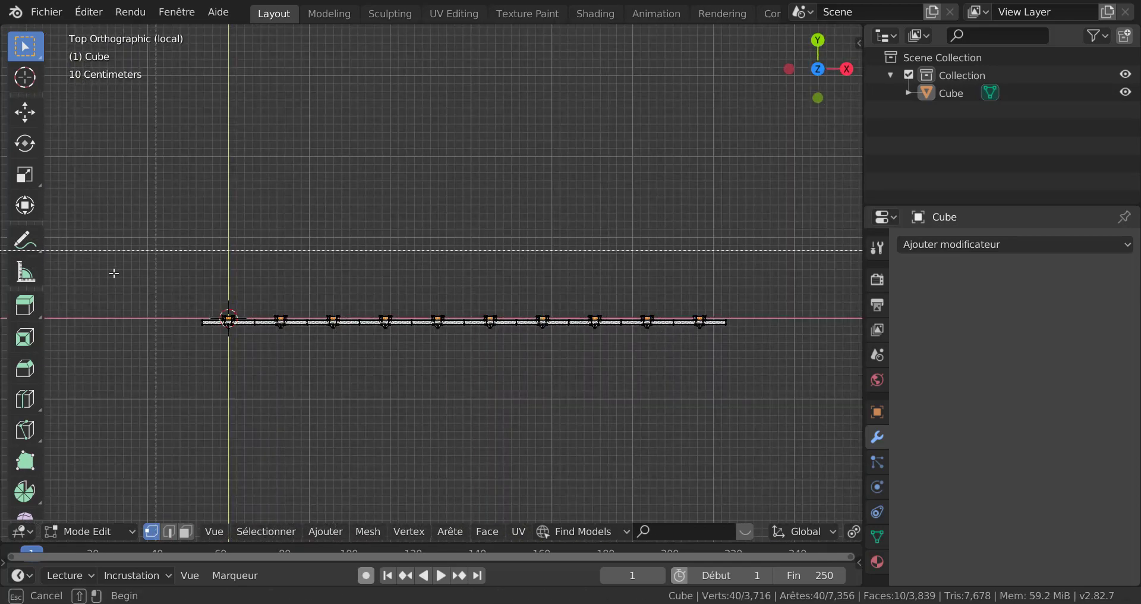
{"action": "left_click_drag", "start_coordinate": [234, 286], "coordinate": [328, 233]}
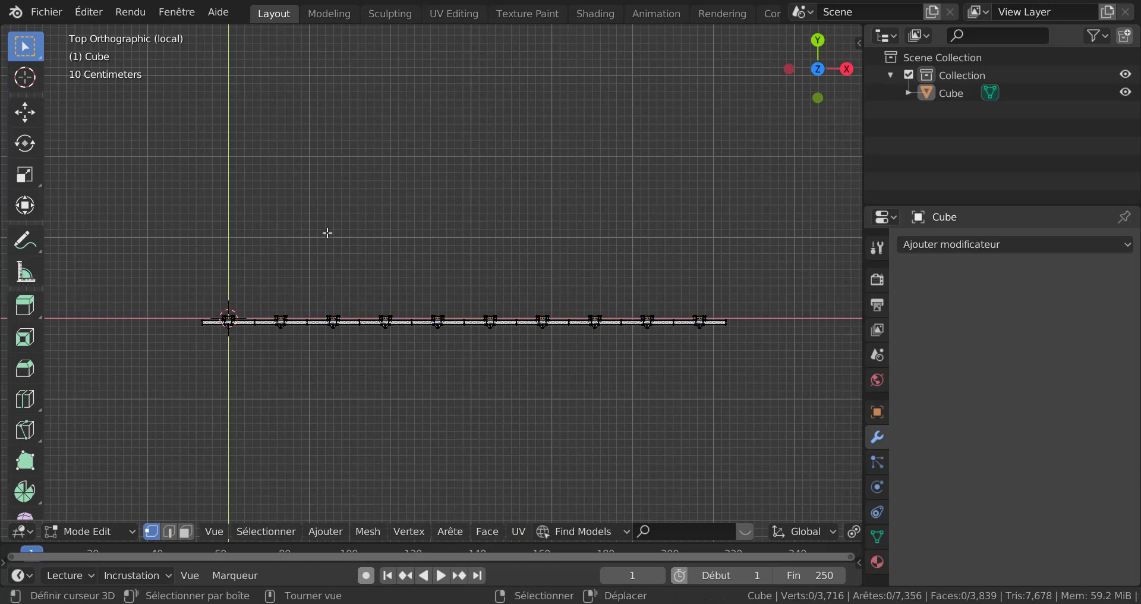
{"action": "left_click_drag", "start_coordinate": [163, 248], "coordinate": [776, 309]}
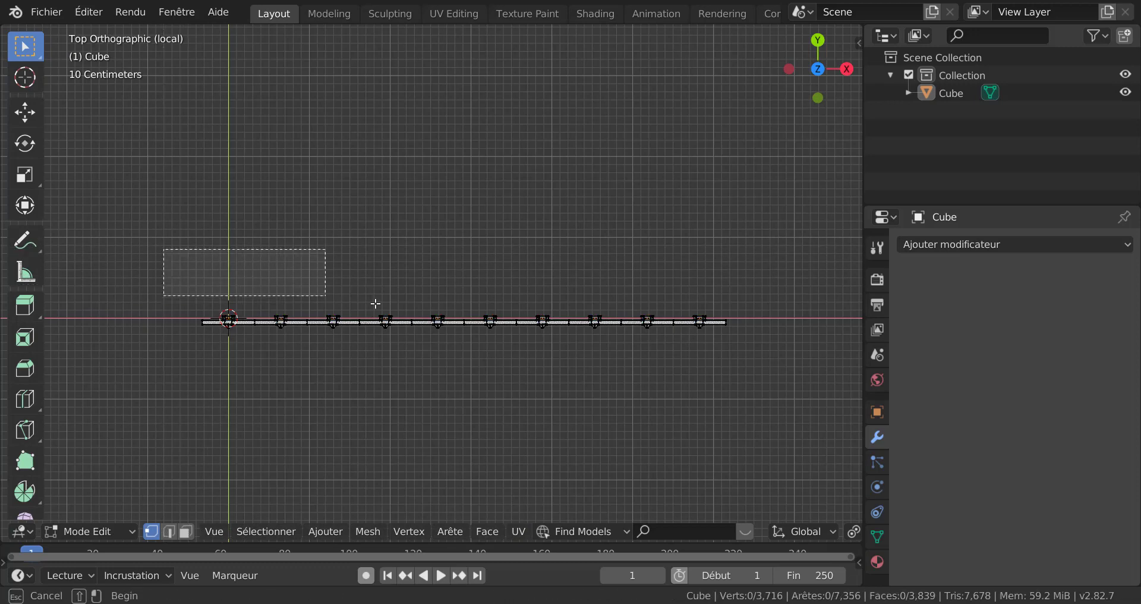
{"action": "middle_click_drag", "start_coordinate": [797, 322], "coordinate": [797, 327]}
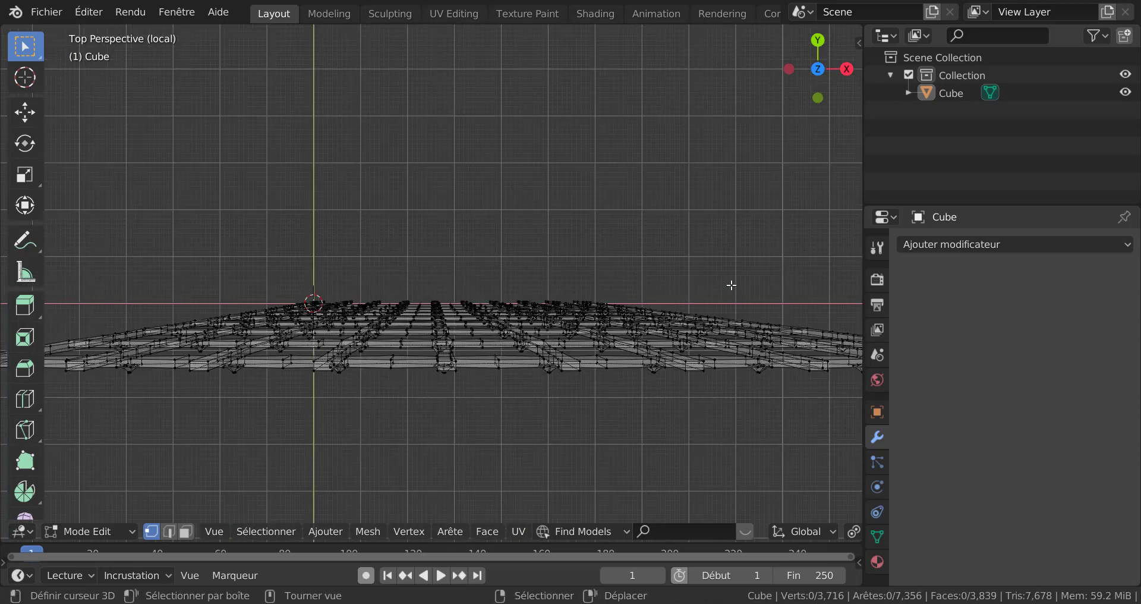
{"action": "middle_click_drag", "start_coordinate": [731, 279], "coordinate": [732, 280]}
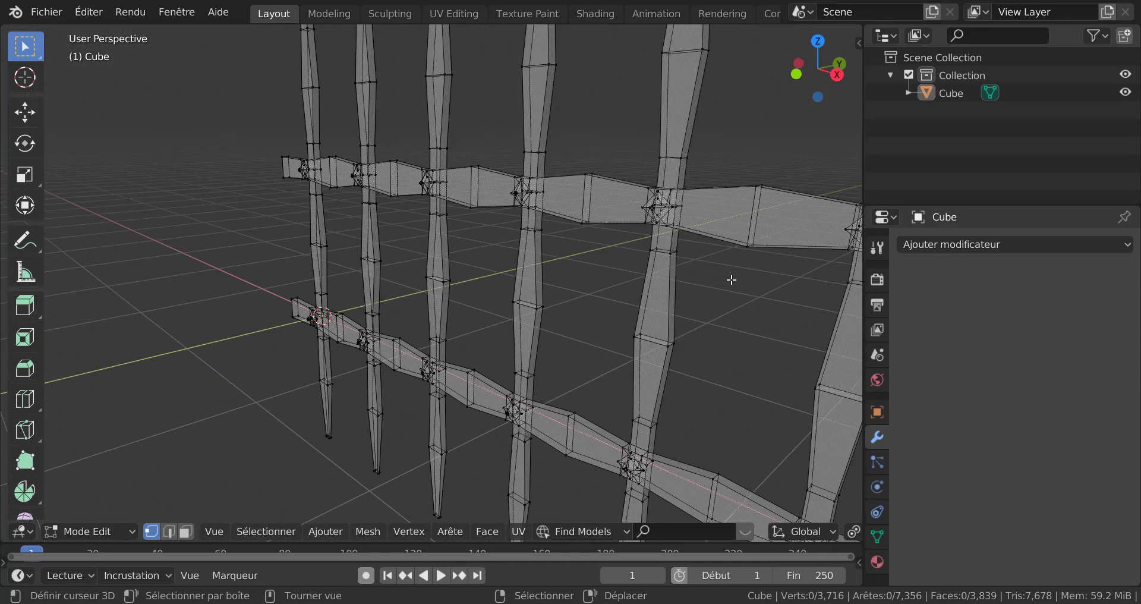
{"action": "key", "text": "KP_7"}
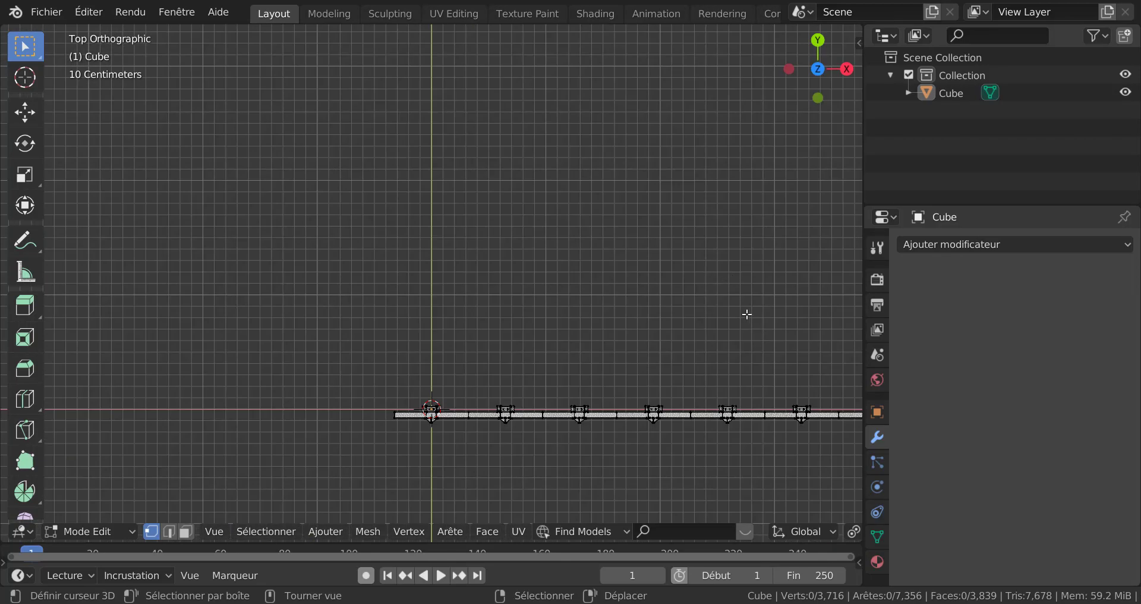
{"action": "middle_click_drag", "start_coordinate": [747, 312], "coordinate": [433, 266], "text": "shift"}
{"action": "scroll", "coordinate": [433, 266], "scroll_direction": "down", "scroll_amount": 1}
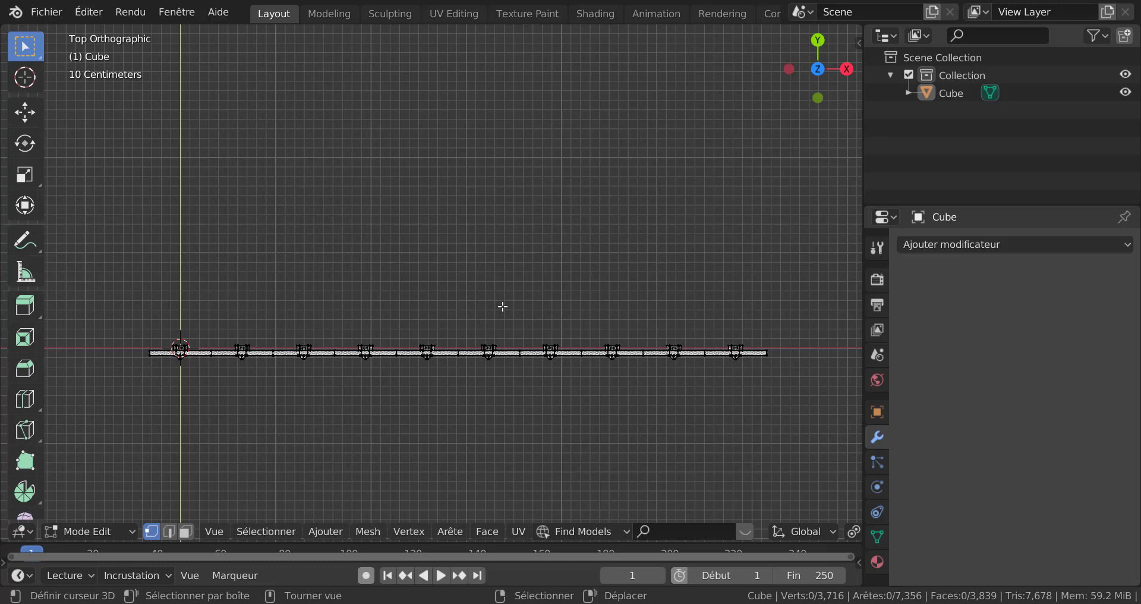
Step: Box-select the upper half of the bar row and orbit to check the selection
{"action": "key", "text": "b"}
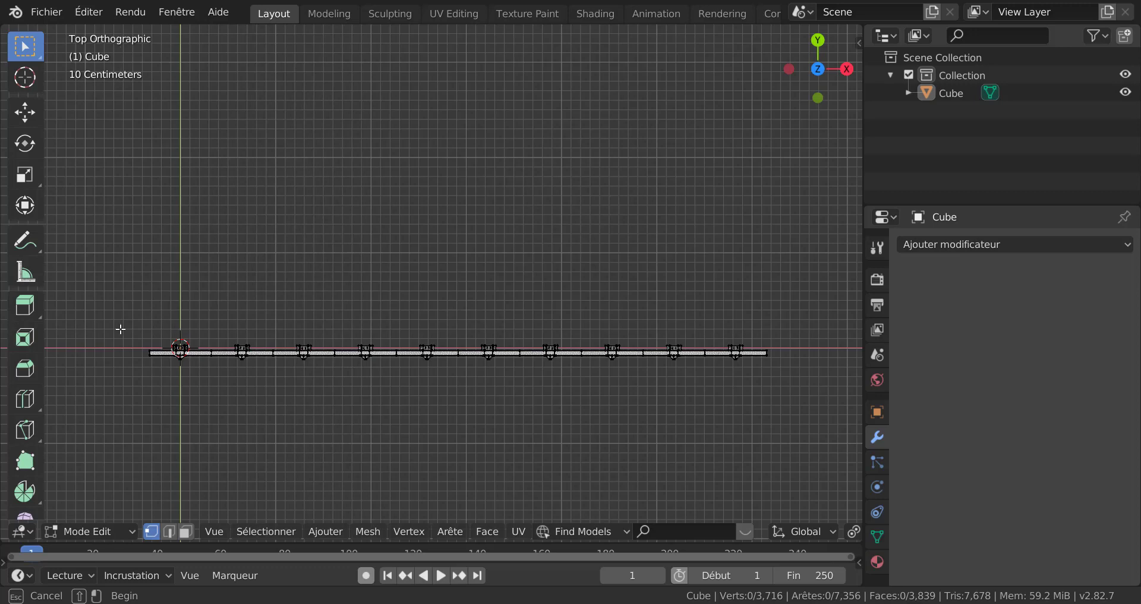
{"action": "mouse_move", "coordinate": [120, 329]}
{"action": "left_mouse_down"}
{"action": "mouse_move", "coordinate": [628, 319]}
{"action": "mouse_move", "coordinate": [793, 351]}
{"action": "left_mouse_up"}
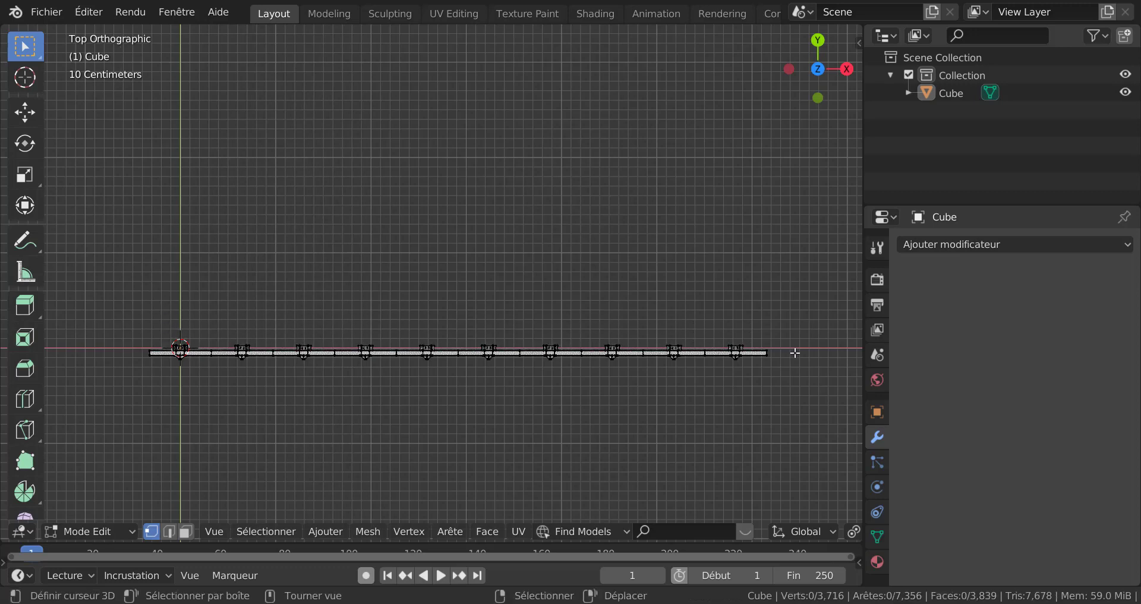
{"action": "middle_click_drag", "start_coordinate": [793, 351], "coordinate": [786, 340]}
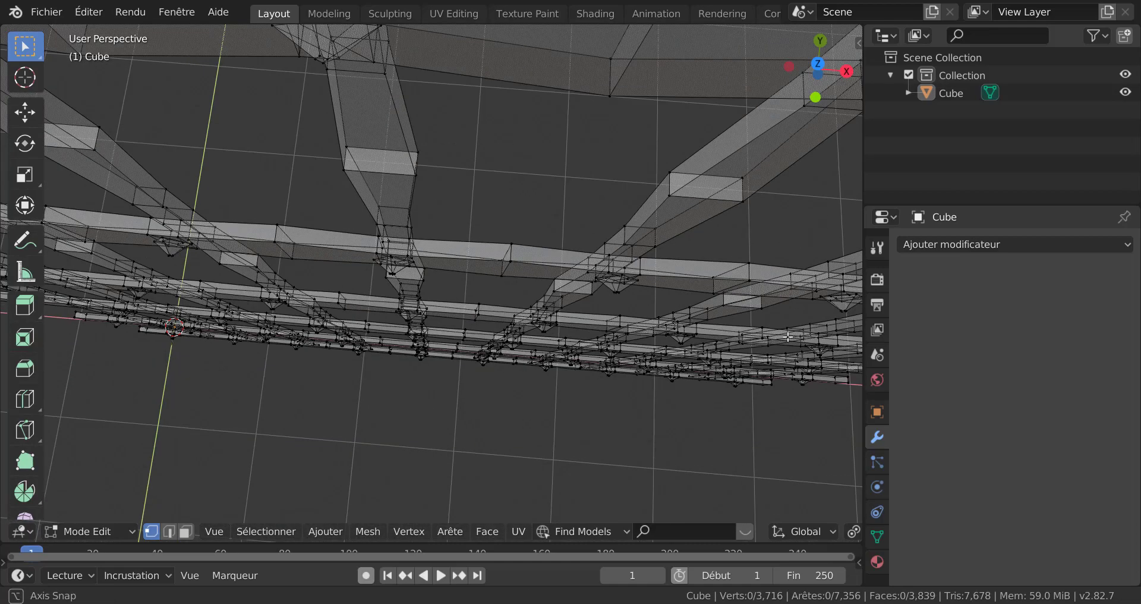
{"action": "scroll", "coordinate": [574, 405], "scroll_direction": "down", "scroll_amount": 3}
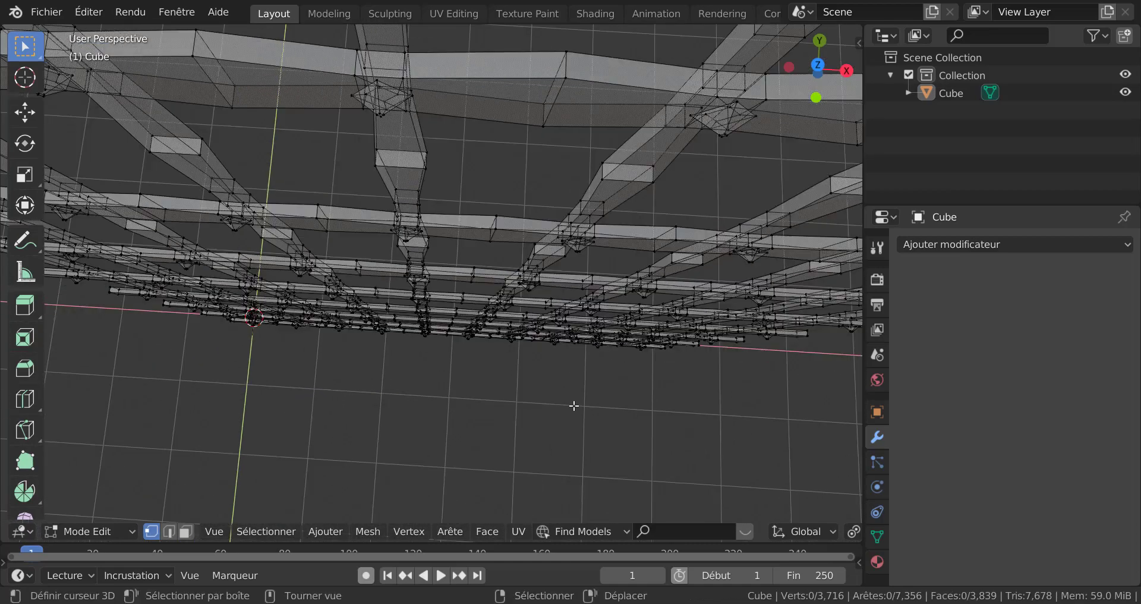
{"action": "scroll", "coordinate": [574, 404], "scroll_direction": "down", "scroll_amount": 2}
{"action": "scroll", "coordinate": [573, 403], "scroll_direction": "down", "scroll_amount": 4}
{"action": "scroll", "coordinate": [573, 400], "scroll_direction": "up", "scroll_amount": 2}
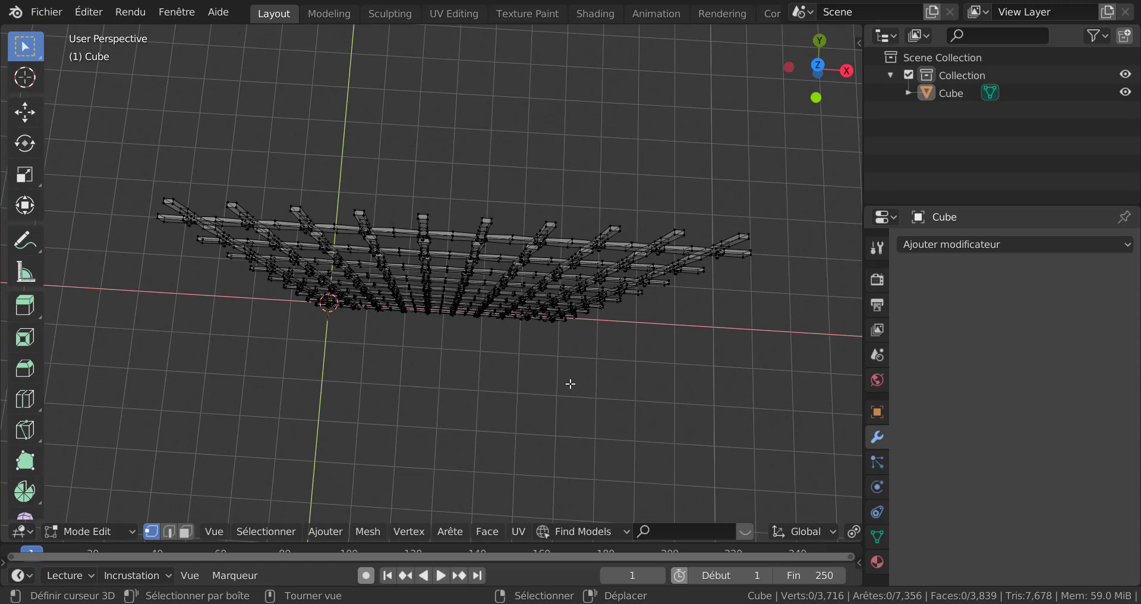
Step: Back in top view, box-select the bars along the top of the row
{"action": "key", "text": "KP_7"}
{"action": "scroll", "coordinate": [571, 384], "scroll_direction": "up", "scroll_amount": 2}
{"action": "scroll", "coordinate": [574, 385], "scroll_direction": "up", "scroll_amount": 1}
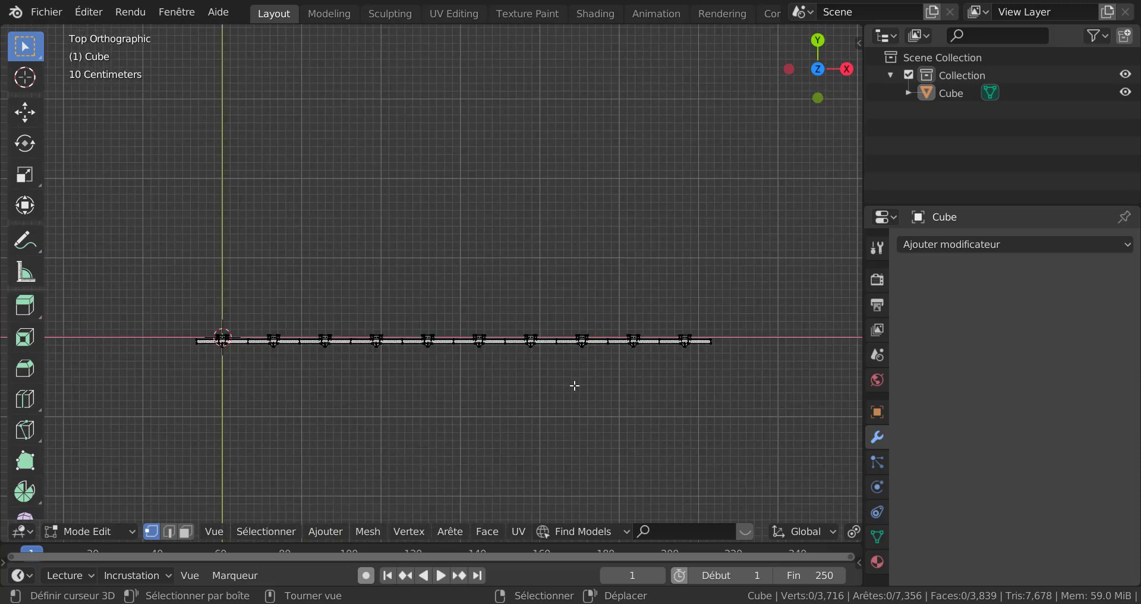
{"action": "scroll", "coordinate": [571, 404], "scroll_direction": "up", "scroll_amount": 1}
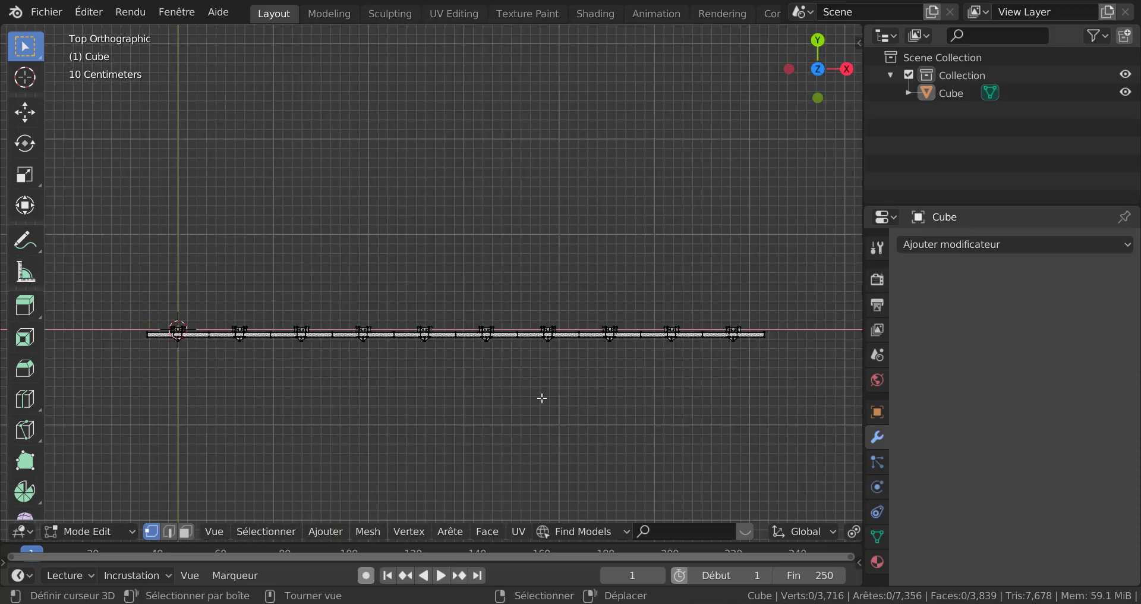
{"action": "key", "text": "b"}
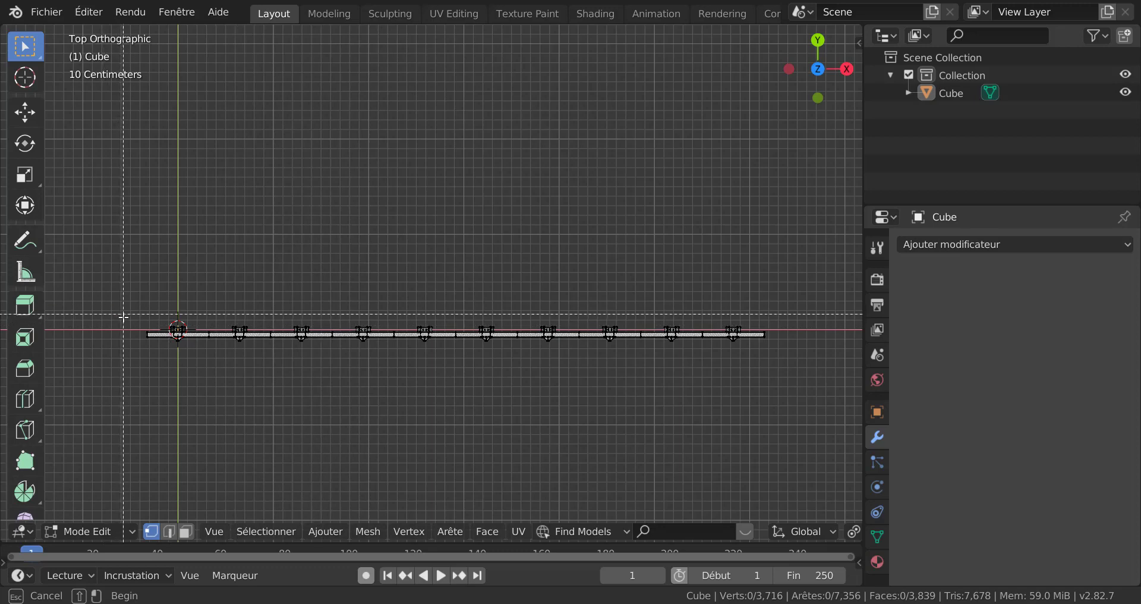
{"action": "left_click_drag", "start_coordinate": [123, 316], "coordinate": [778, 336]}
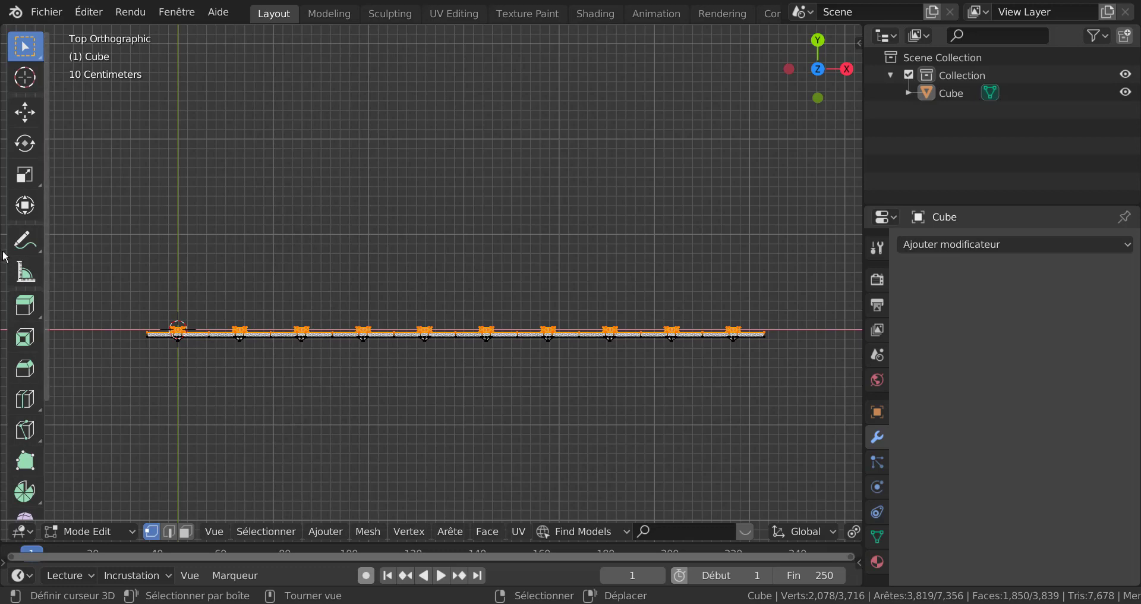
Step: Shift the selected spiked posts 0.0499 m along Y, then view the grid in Object Mode
{"action": "left_click", "coordinate": [24, 174]}
{"action": "left_click", "coordinate": [27, 119]}
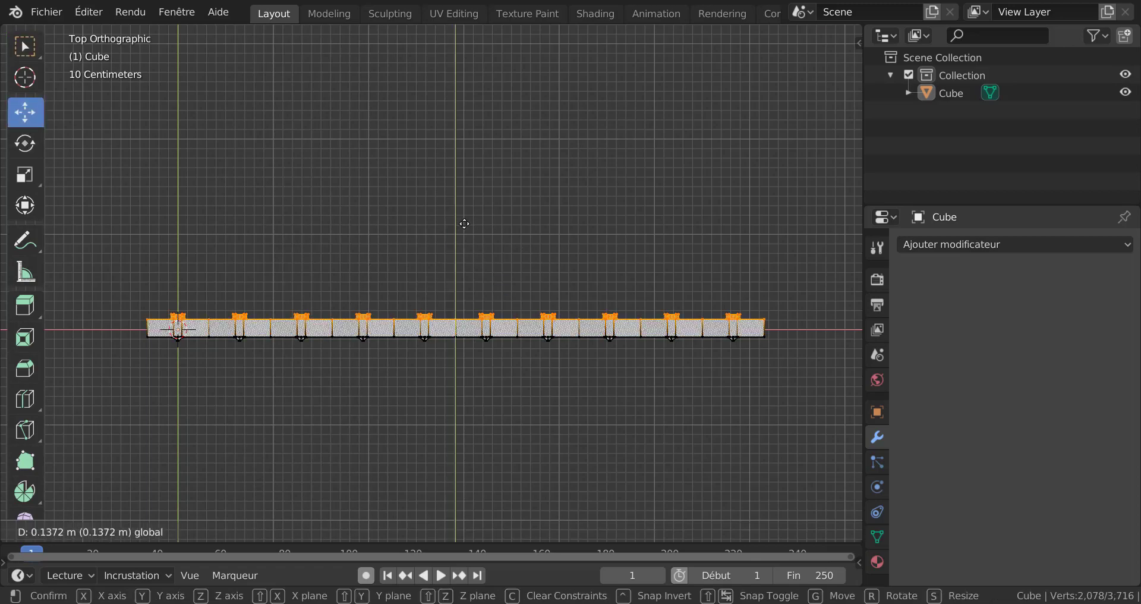
{"action": "left_click", "coordinate": [461, 232]}
{"action": "middle_click_drag", "start_coordinate": [509, 420], "coordinate": [571, 352]}
{"action": "scroll", "coordinate": [571, 353], "scroll_direction": "down", "scroll_amount": 4}
{"action": "scroll", "coordinate": [571, 352], "scroll_direction": "down", "scroll_amount": 1}
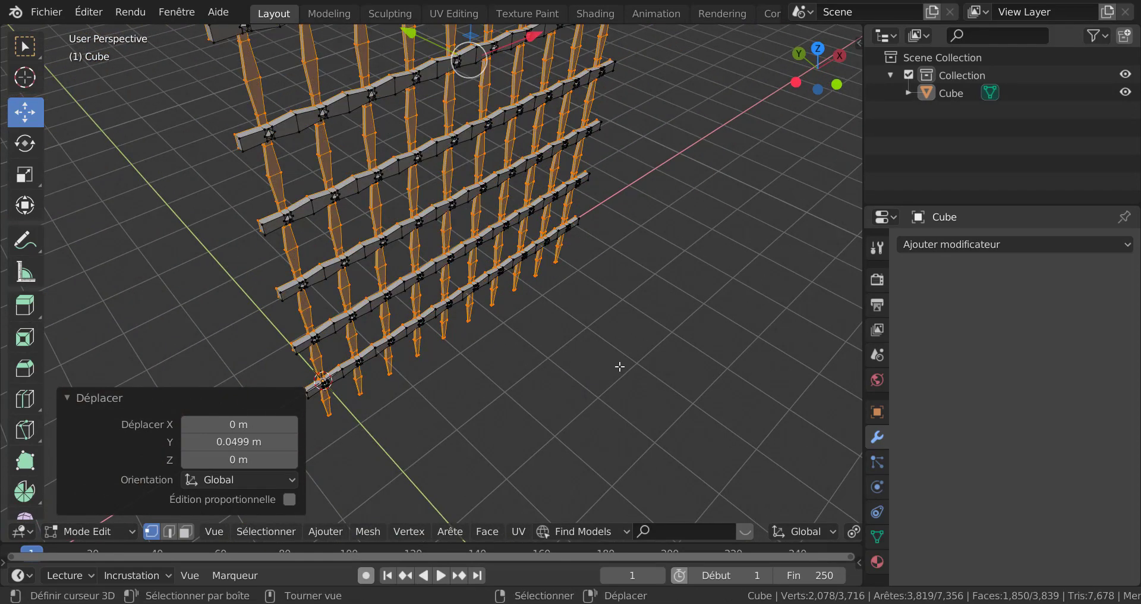
{"action": "key", "text": "Tab"}
{"action": "mouse_move", "coordinate": [620, 367]}
{"action": "middle_mouse_down"}
{"action": "mouse_move", "coordinate": [440, 360]}
{"action": "mouse_move", "coordinate": [427, 376]}
{"action": "mouse_move", "coordinate": [554, 350]}
{"action": "middle_mouse_up"}
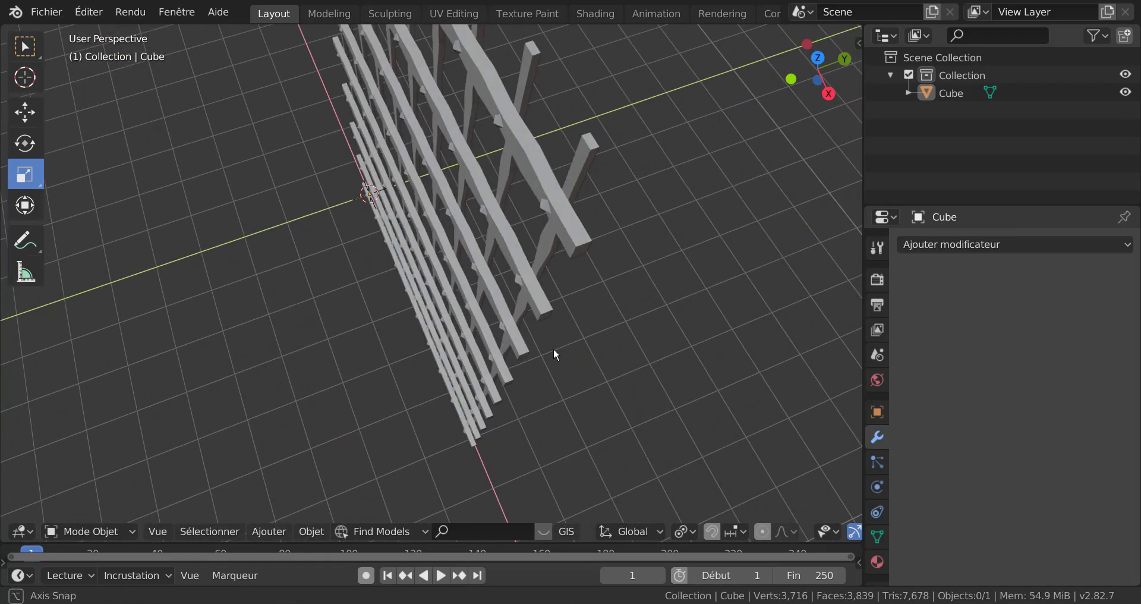
Step: Enter Edit Mode and select the top vertex of one post
{"action": "key", "text": "Tab"}
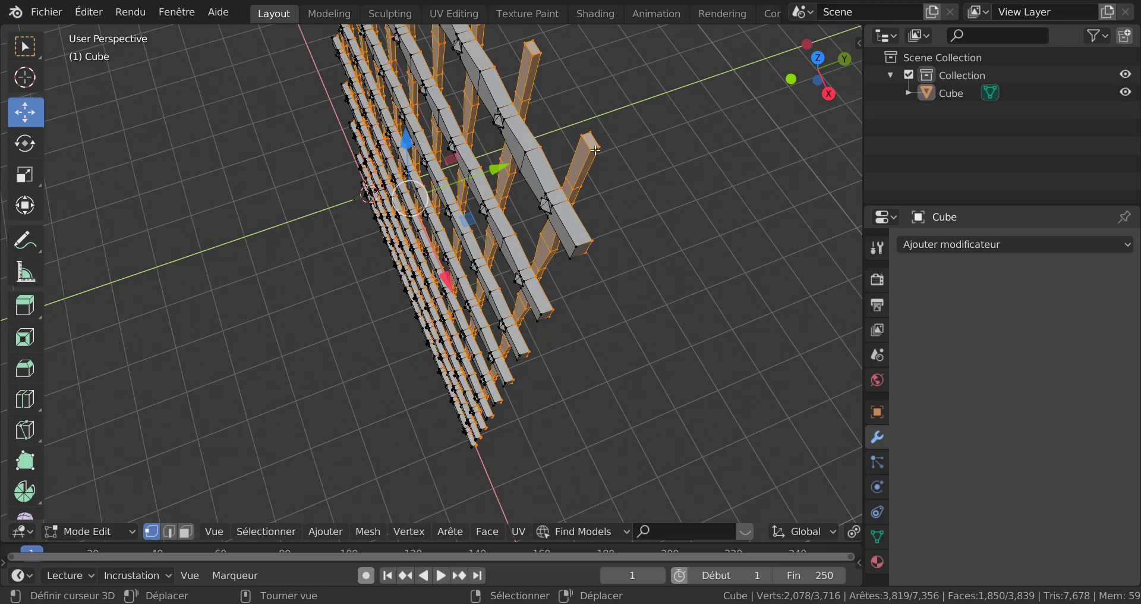
{"action": "left_click", "coordinate": [591, 148]}
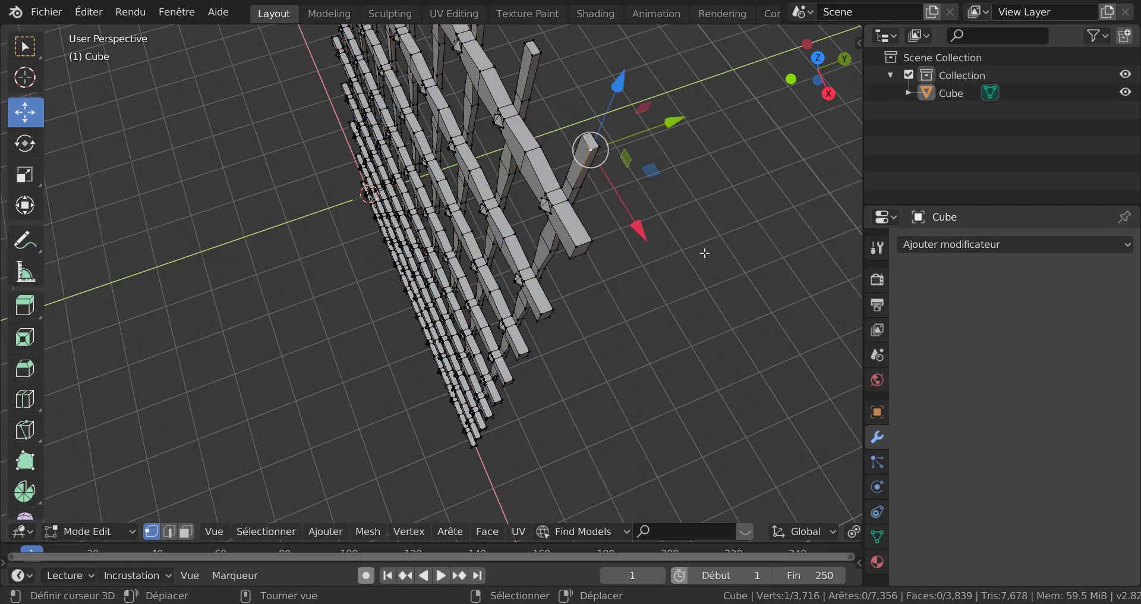
Step: Grow the selection twice, then add every co-planar bar end with Select Similar
{"action": "key", "text": "ctrl+KP_Add"}
{"action": "key", "text": "ctrl+KP_Add"}
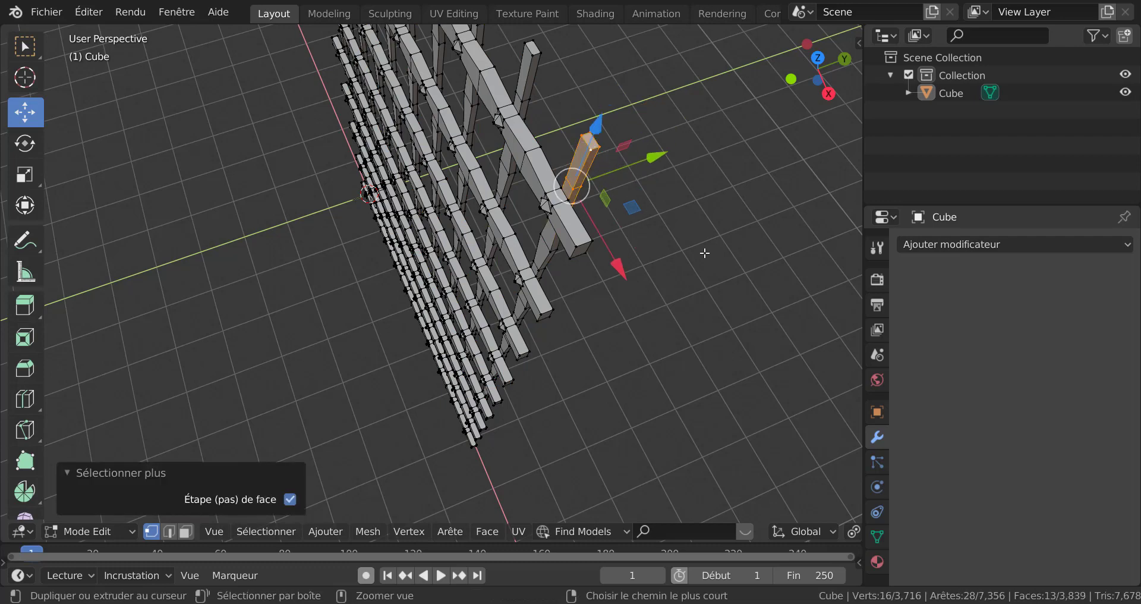
{"action": "key", "text": "ctrl+KP_Add"}
{"action": "key", "text": "ctrl+KP_Add"}
{"action": "key", "text": "ctrl+KP_Add"}
{"action": "key", "text": "ctrl+KP_Add"}
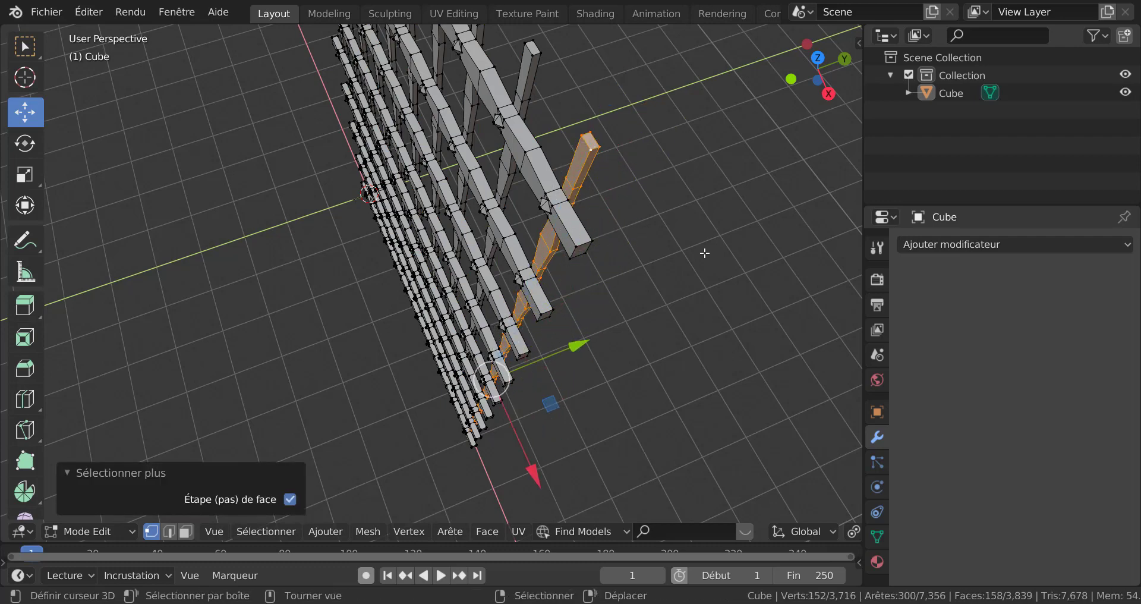
{"action": "key", "text": "q"}
{"action": "left_click", "coordinate": [705, 253]}
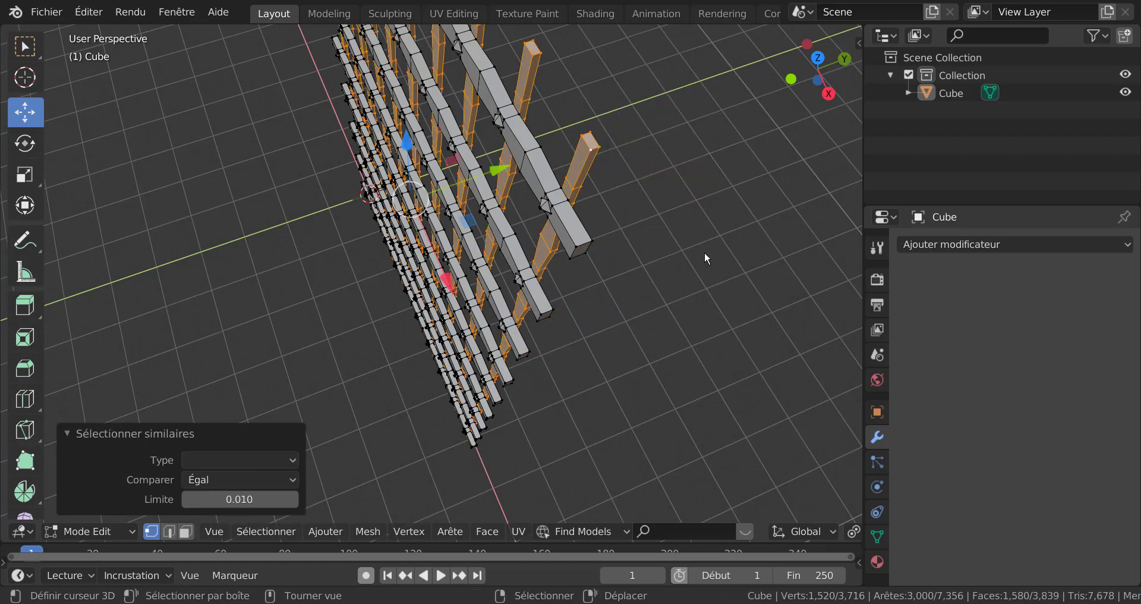
{"action": "scroll", "coordinate": [704, 253], "scroll_direction": "down", "scroll_amount": 2}
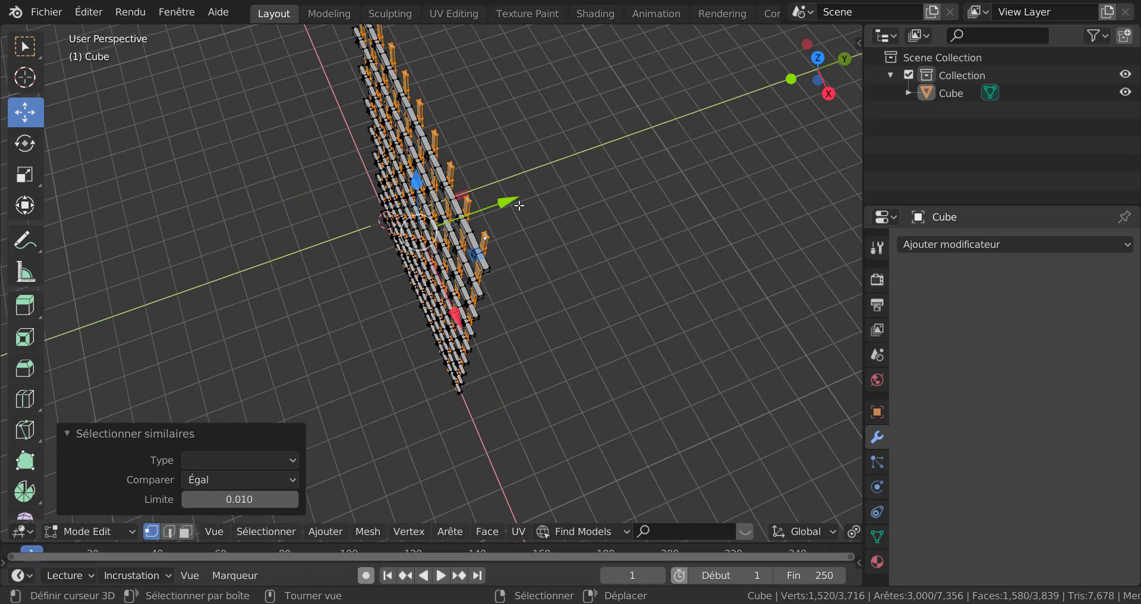
{"action": "mouse_move", "coordinate": [481, 328]}
{"action": "middle_mouse_down"}
{"action": "mouse_move", "coordinate": [587, 369]}
{"action": "mouse_move", "coordinate": [250, 297]}
{"action": "mouse_move", "coordinate": [202, 364]}
{"action": "middle_mouse_up"}
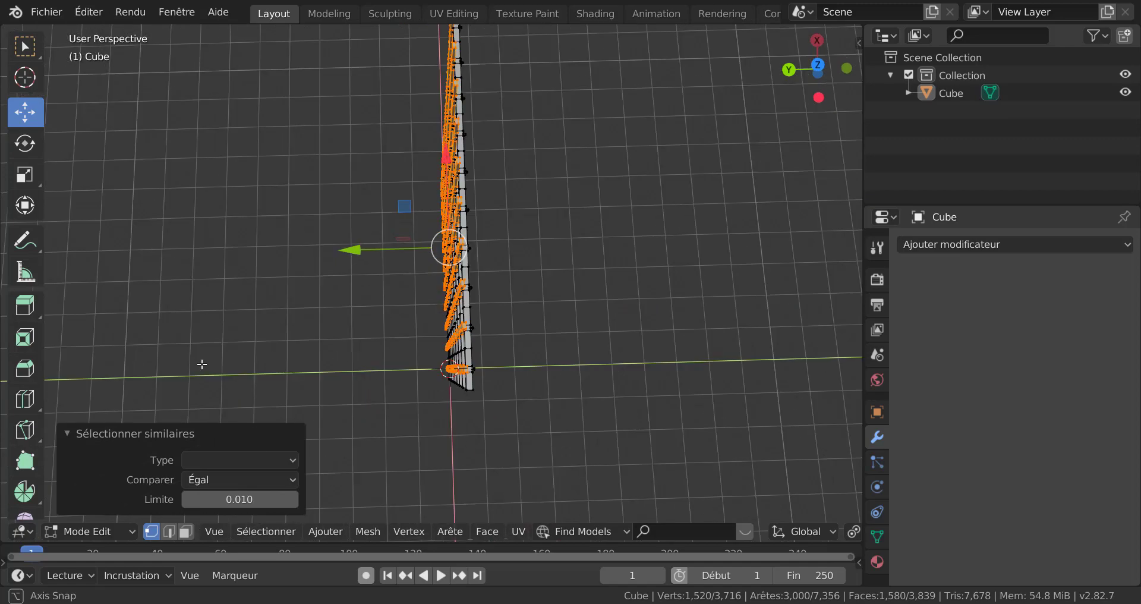
{"action": "middle_click_drag", "start_coordinate": [319, 328], "coordinate": [716, 304]}
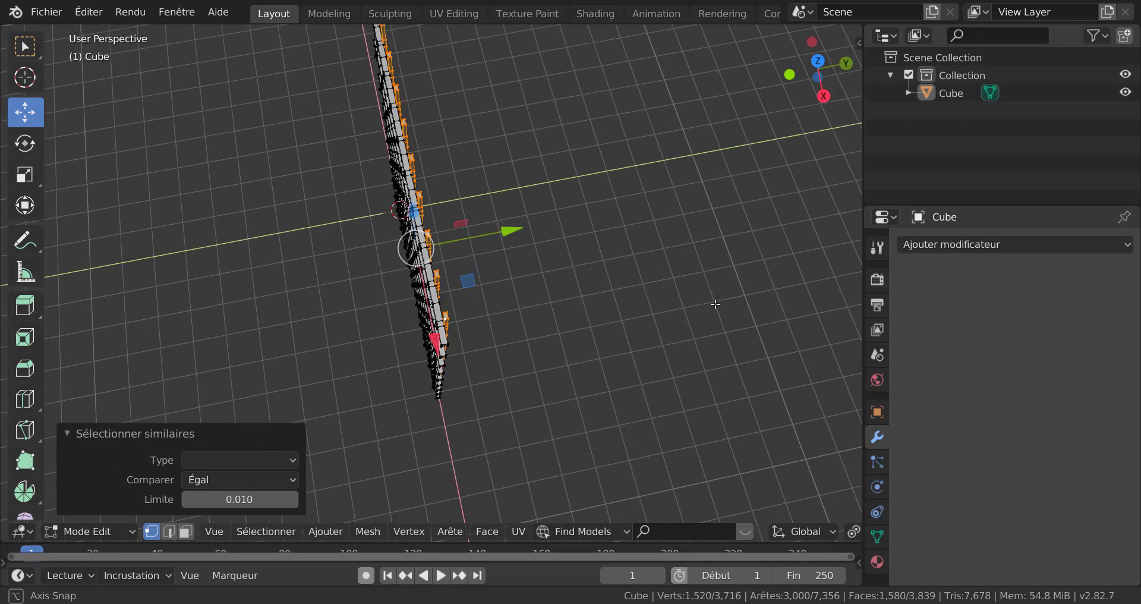
Step: Scale the selected bar ends along Y and inspect them edge-on
{"action": "left_click", "coordinate": [30, 178]}
{"action": "scroll", "coordinate": [536, 345], "scroll_direction": "up", "scroll_amount": 5}
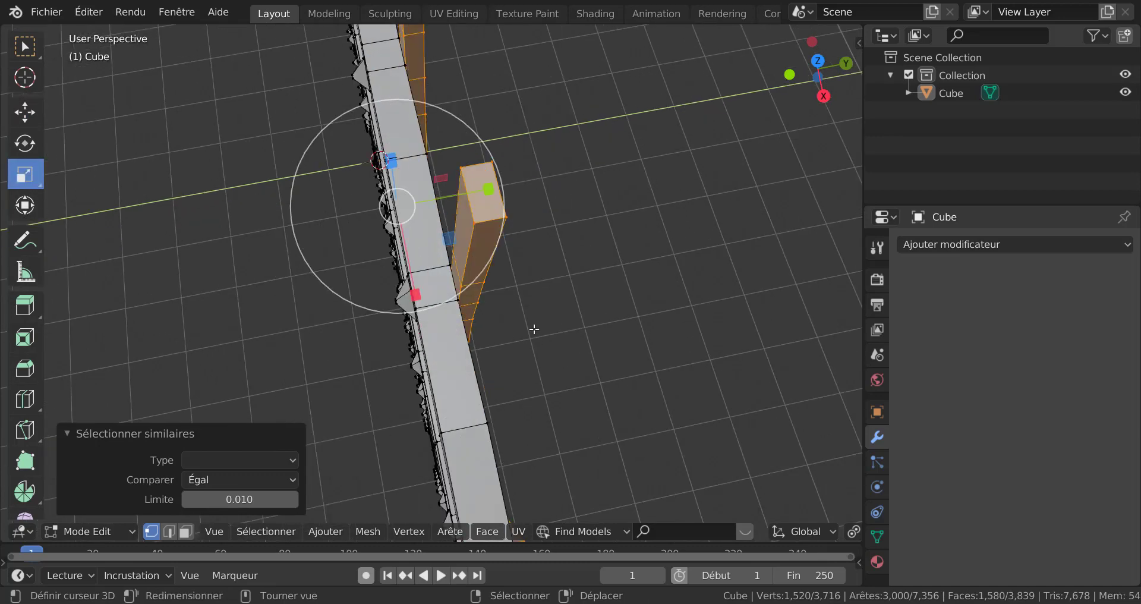
{"action": "mouse_move", "coordinate": [502, 196]}
{"action": "left_mouse_down"}
{"action": "mouse_move", "coordinate": [626, 192]}
{"action": "mouse_move", "coordinate": [620, 210]}
{"action": "left_mouse_up"}
{"action": "middle_click_drag", "start_coordinate": [626, 230], "coordinate": [648, 229]}
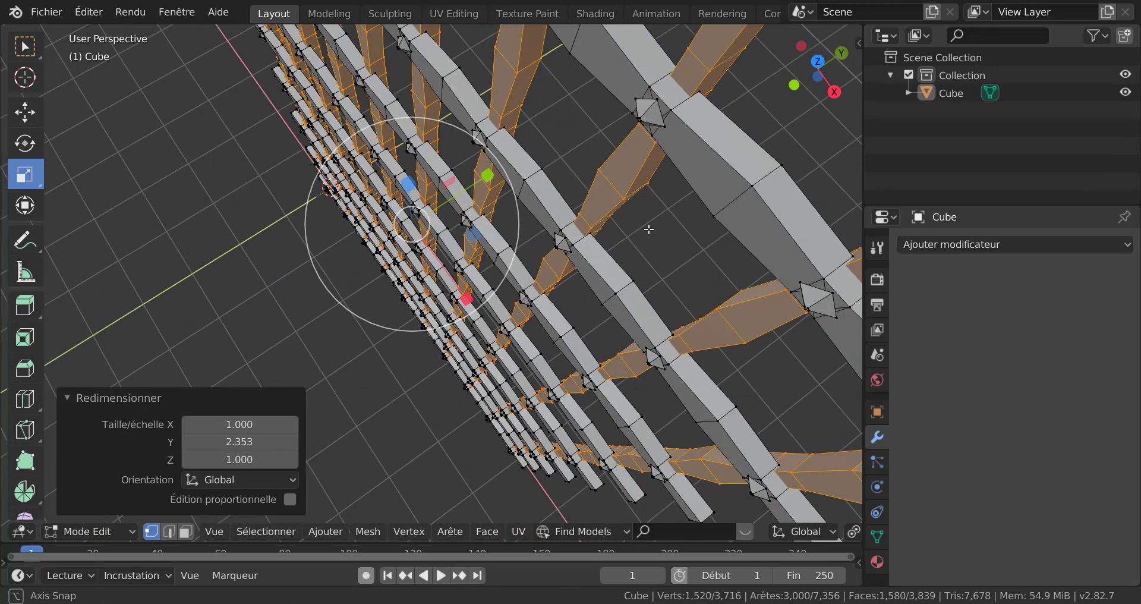
{"action": "scroll", "coordinate": [645, 228], "scroll_direction": "down", "scroll_amount": 3}
{"action": "scroll", "coordinate": [612, 251], "scroll_direction": "up", "scroll_amount": 2}
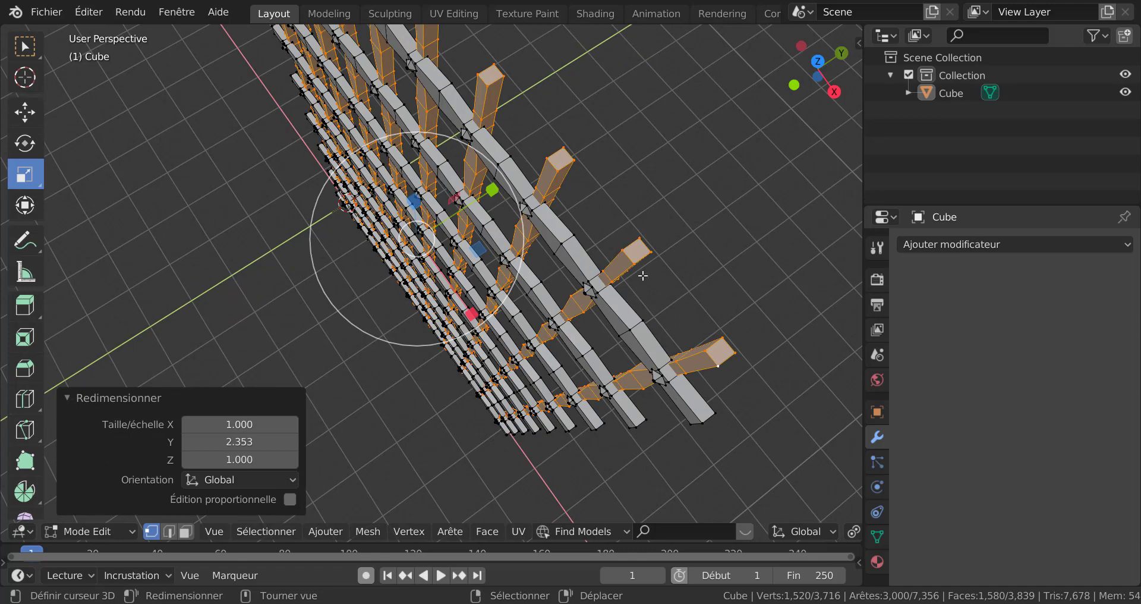
{"action": "mouse_move", "coordinate": [642, 275]}
{"action": "middle_mouse_down"}
{"action": "mouse_move", "coordinate": [604, 270]}
{"action": "mouse_move", "coordinate": [617, 327]}
{"action": "middle_mouse_up"}
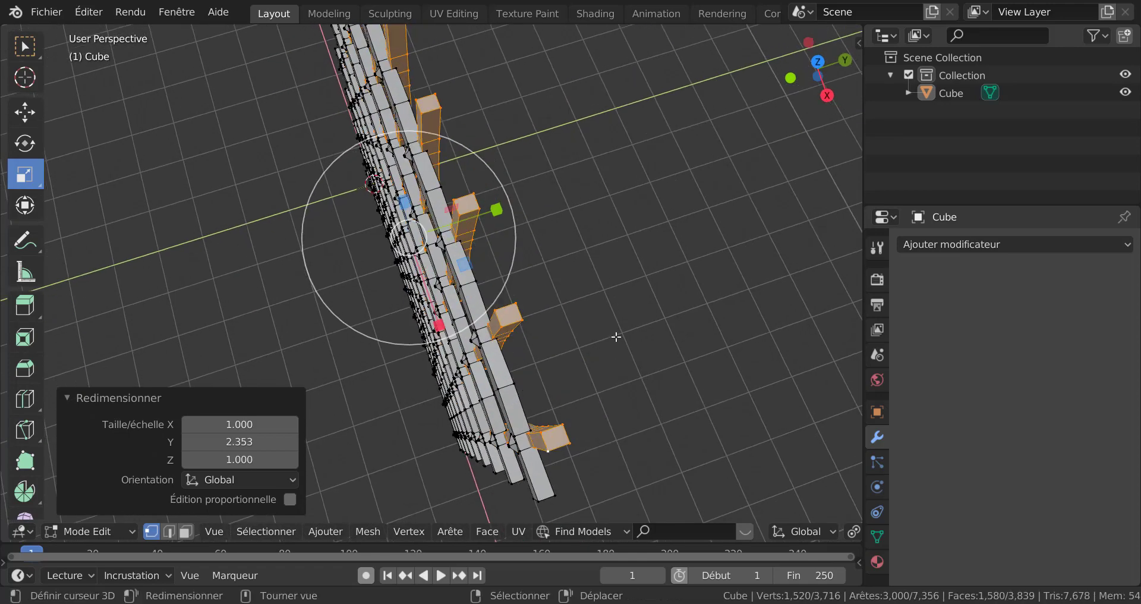
{"action": "left_click_drag", "start_coordinate": [497, 210], "coordinate": [478, 223]}
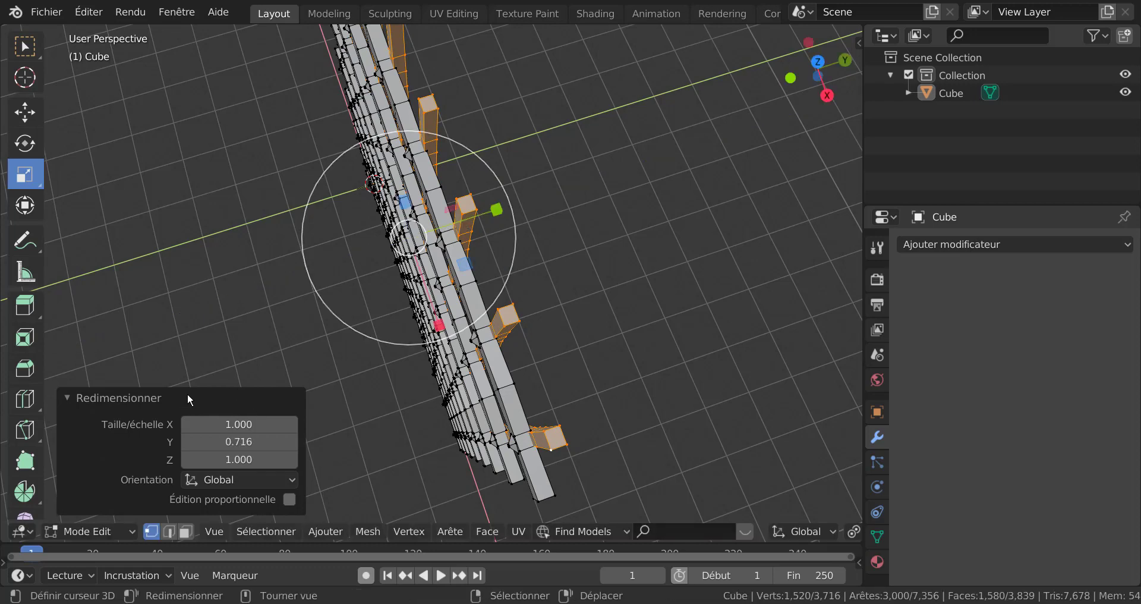
Step: Move the selected blocks -0.0795 m along Y and flatten them to 0.583 along Y
{"action": "left_click", "coordinate": [25, 113]}
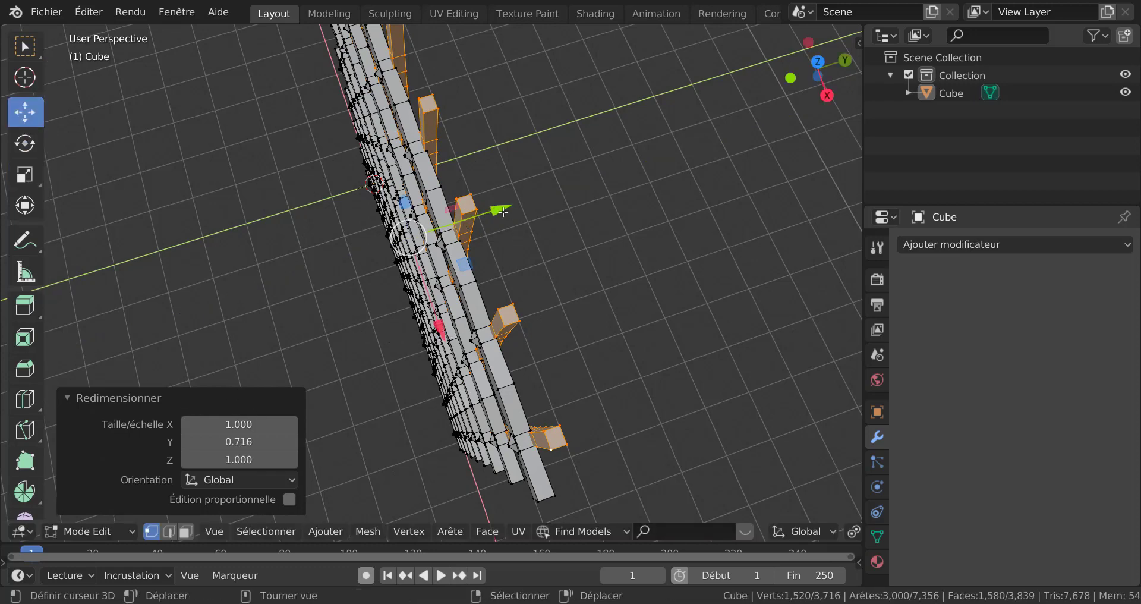
{"action": "left_click_drag", "start_coordinate": [497, 209], "coordinate": [498, 215]}
{"action": "scroll", "coordinate": [540, 269], "scroll_direction": "up", "scroll_amount": 5}
{"action": "scroll", "coordinate": [541, 268], "scroll_direction": "down", "scroll_amount": 5}
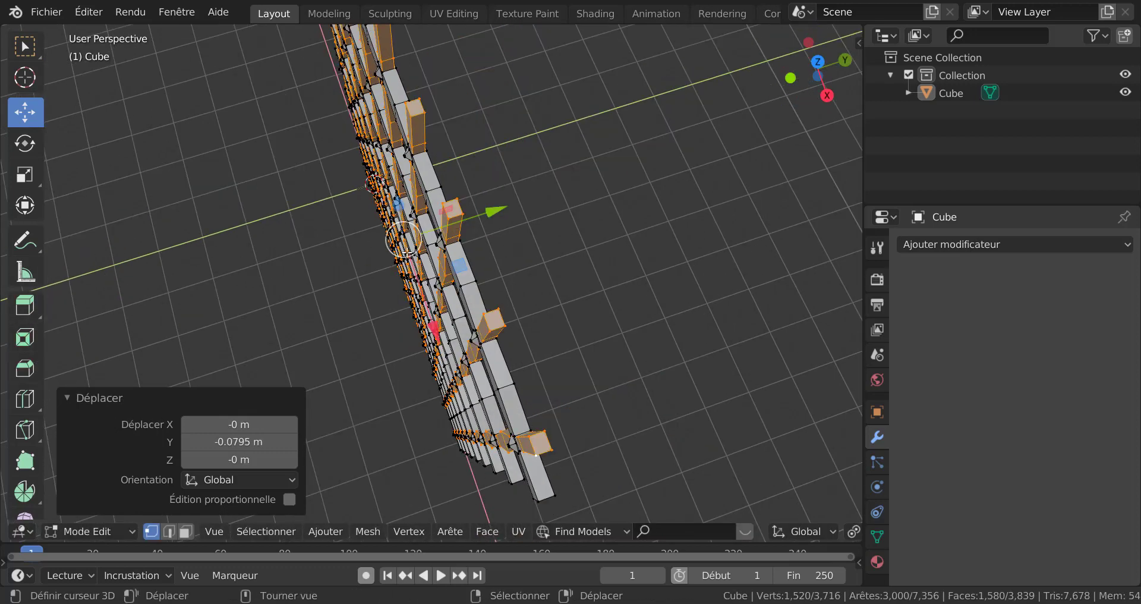
{"action": "left_click", "coordinate": [28, 172]}
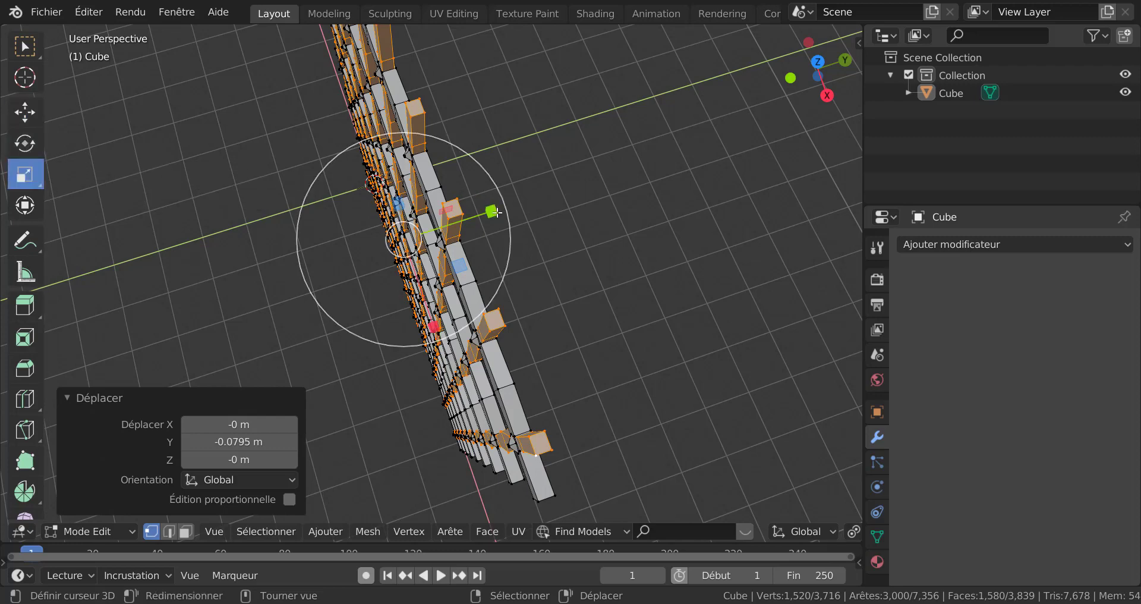
{"action": "left_click_drag", "start_coordinate": [491, 210], "coordinate": [467, 217]}
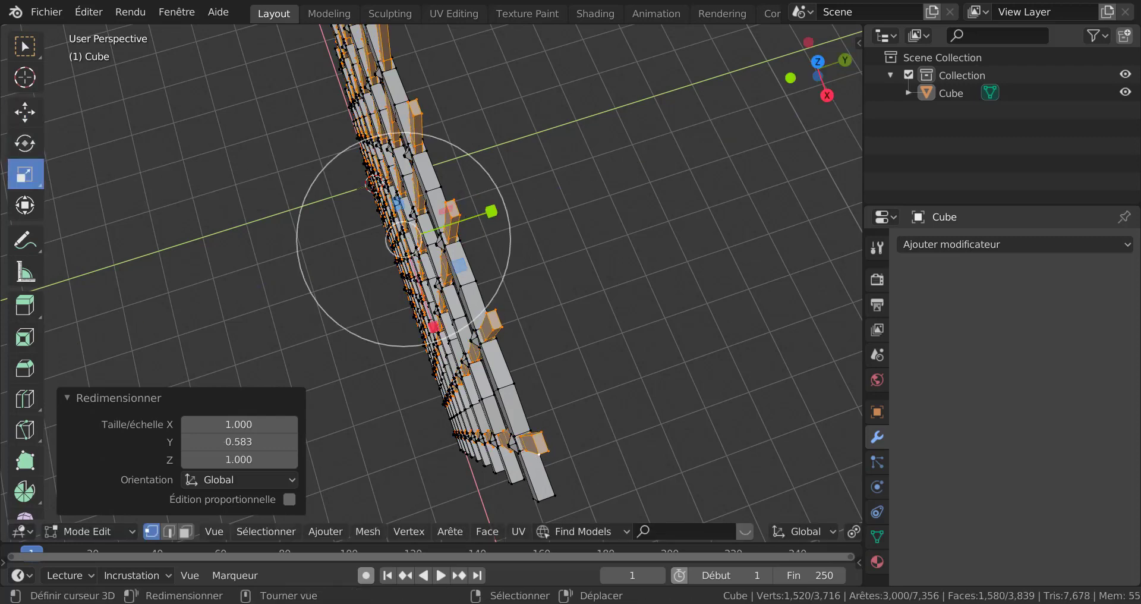
{"action": "mouse_move", "coordinate": [376, 255]}
{"action": "middle_mouse_down"}
{"action": "mouse_move", "coordinate": [390, 243]}
{"action": "mouse_move", "coordinate": [563, 268]}
{"action": "middle_mouse_up"}
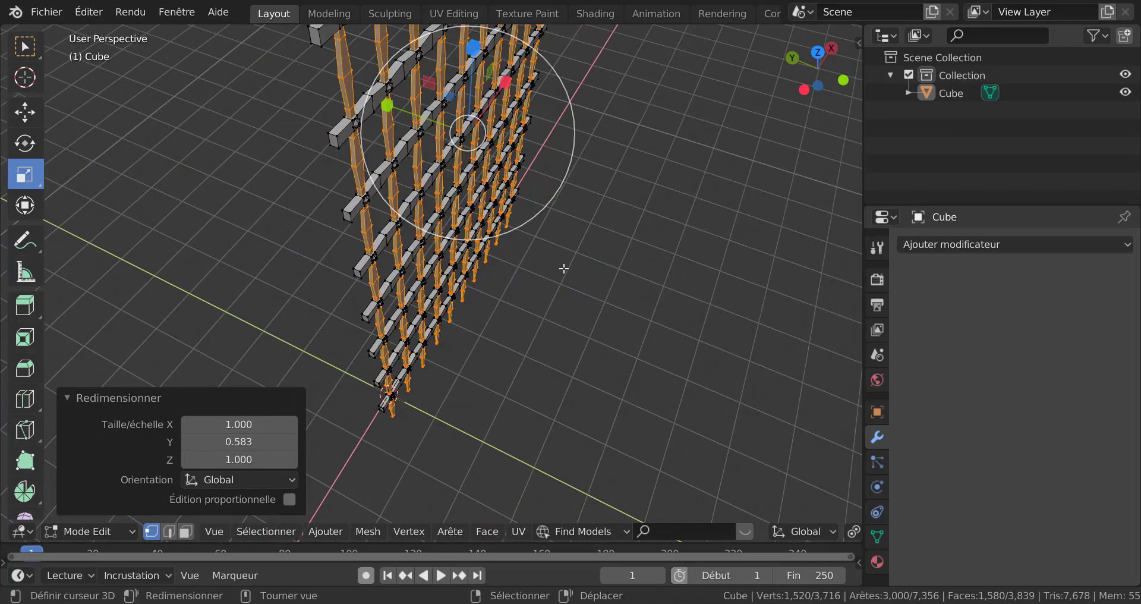
{"action": "key", "text": "Tab"}
{"action": "scroll", "coordinate": [561, 283], "scroll_direction": "up", "scroll_amount": 4}
{"action": "scroll", "coordinate": [399, 272], "scroll_direction": "up", "scroll_amount": 2}
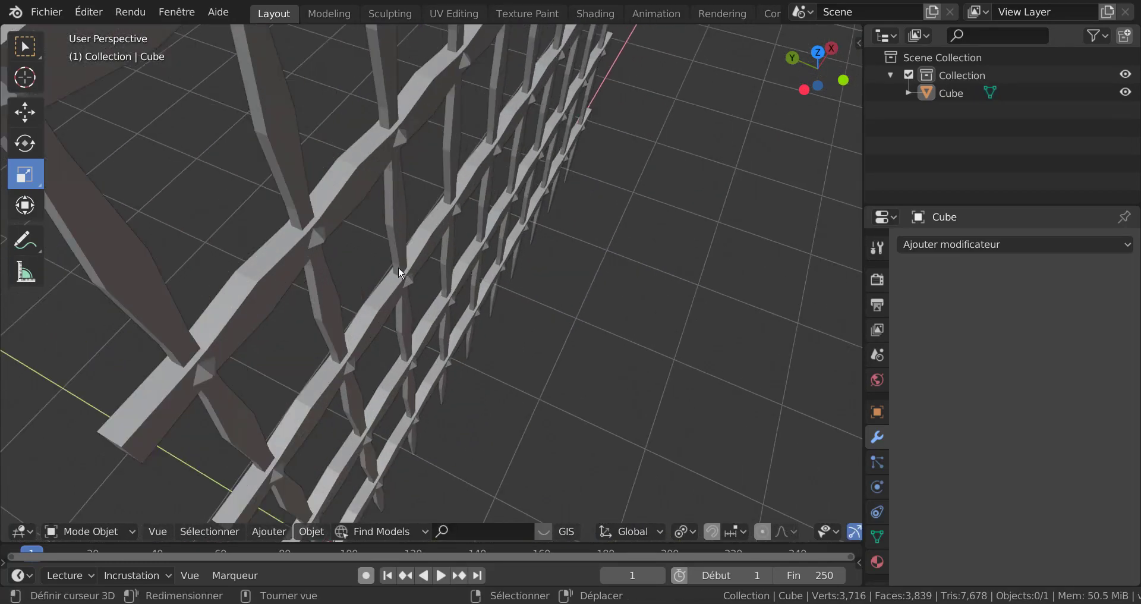
{"action": "scroll", "coordinate": [338, 345], "scroll_direction": "down", "scroll_amount": 4}
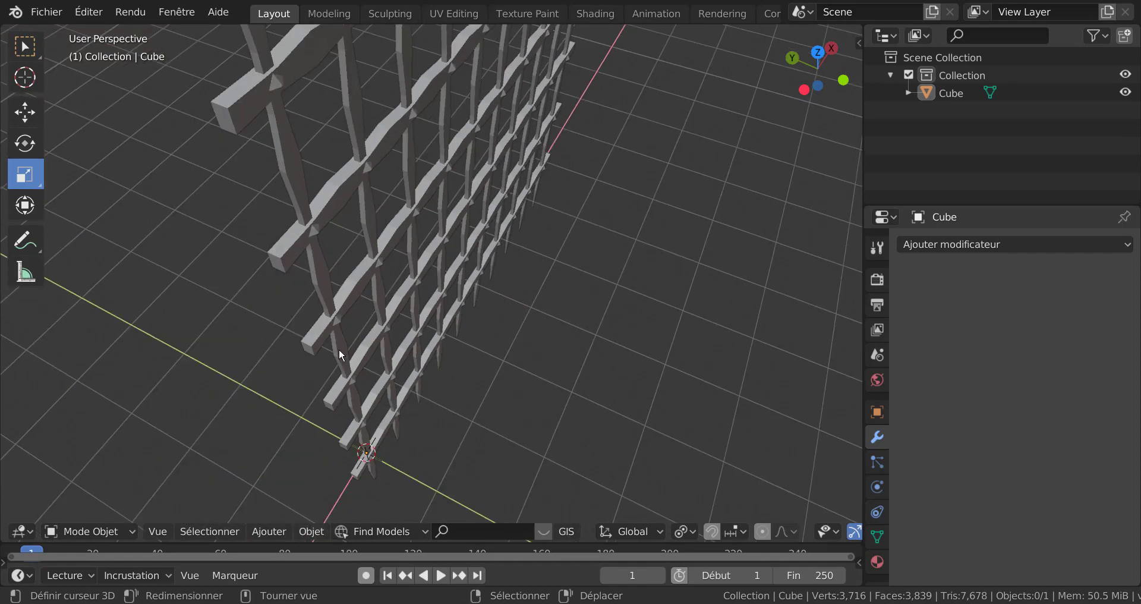
{"action": "middle_click_drag", "start_coordinate": [339, 349], "coordinate": [335, 272]}
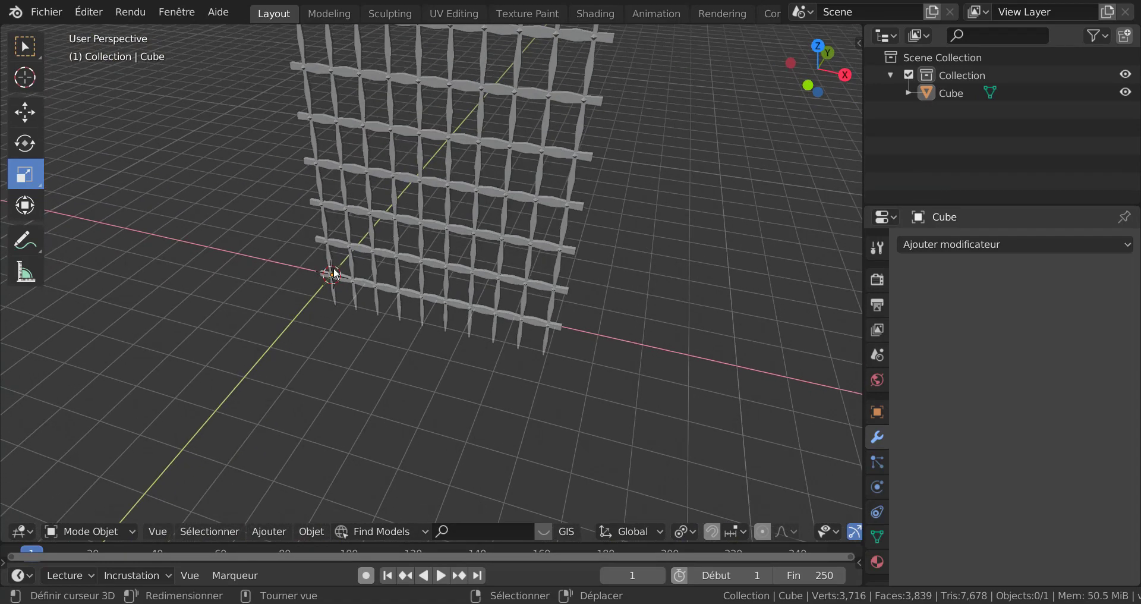
{"action": "middle_click_drag", "start_coordinate": [457, 228], "coordinate": [419, 352], "text": "shift"}
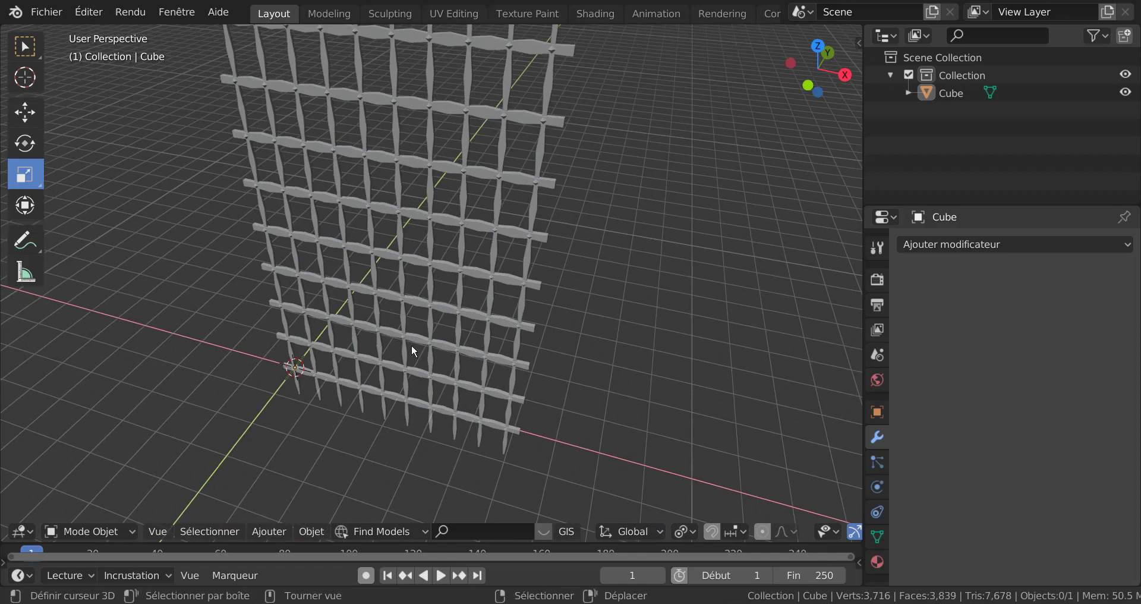
{"action": "scroll", "coordinate": [412, 353], "scroll_direction": "down", "scroll_amount": 2}
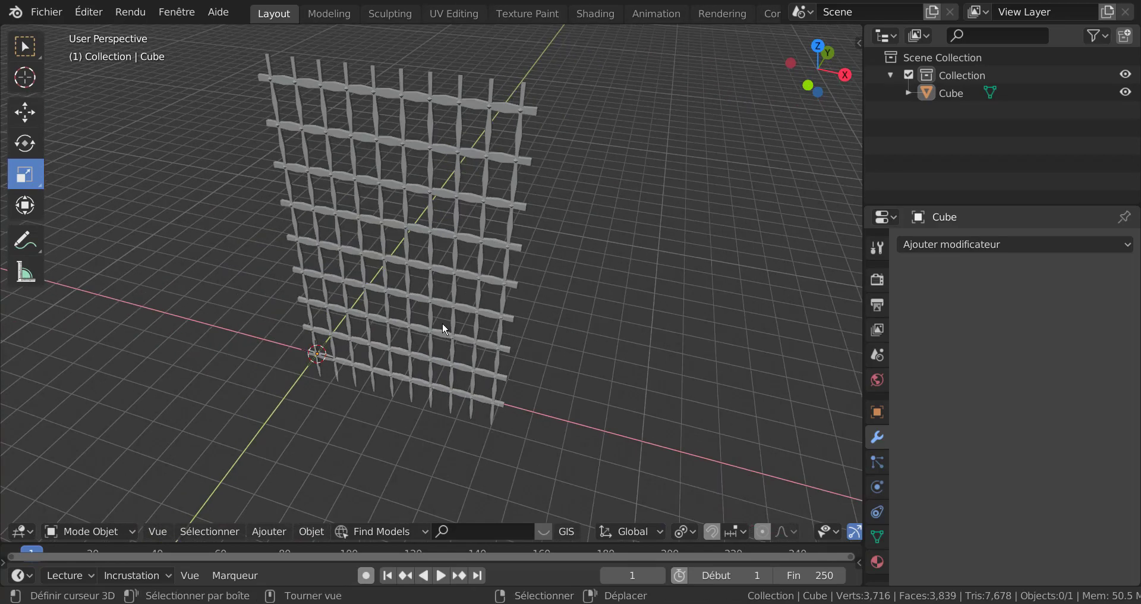
{"action": "mouse_move", "coordinate": [442, 322]}
{"action": "middle_mouse_down"}
{"action": "mouse_move", "coordinate": [466, 319]}
{"action": "mouse_move", "coordinate": [501, 260]}
{"action": "mouse_move", "coordinate": [546, 303]}
{"action": "mouse_move", "coordinate": [497, 329]}
{"action": "middle_mouse_up"}
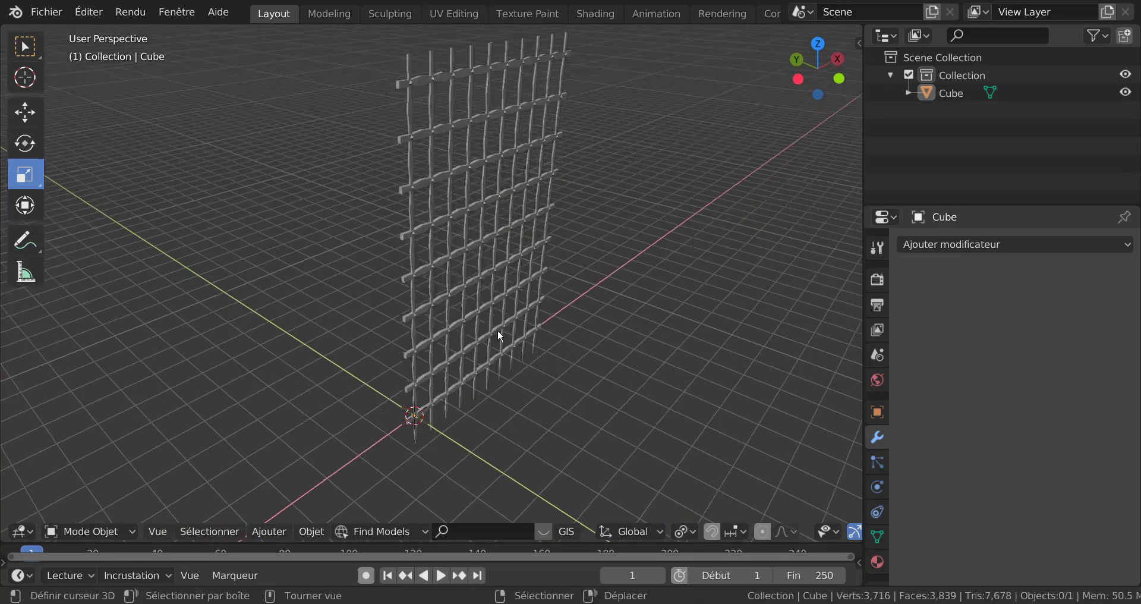
{"action": "scroll", "coordinate": [409, 340], "scroll_direction": "up", "scroll_amount": 3}
{"action": "scroll", "coordinate": [410, 339], "scroll_direction": "up", "scroll_amount": 4}
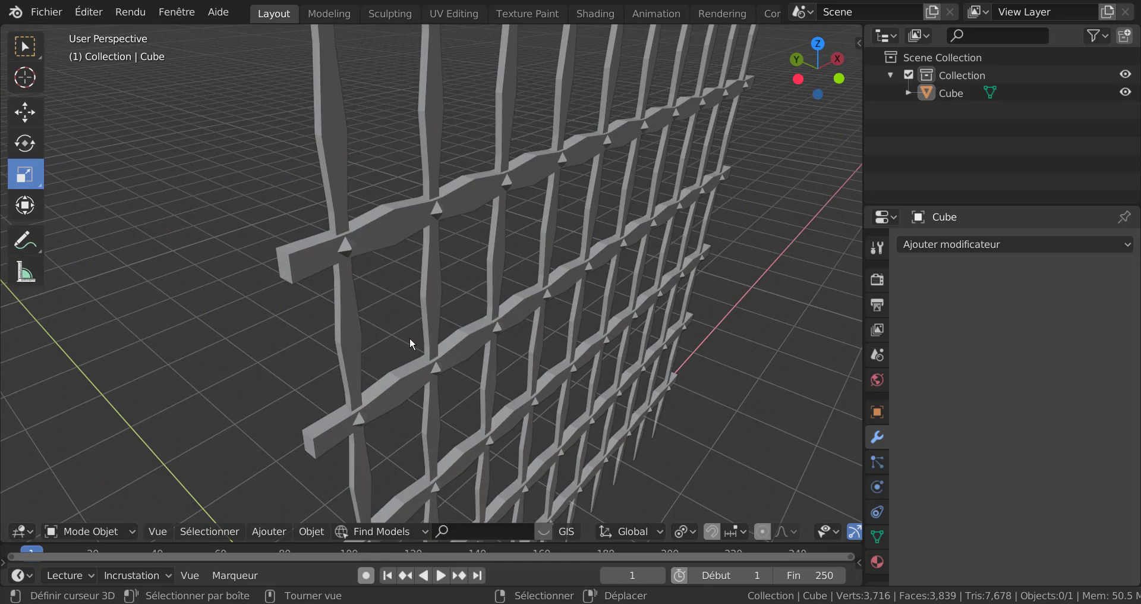
{"action": "key", "text": "Tab"}
Step: Select a bar-end vertex and switch the viewport to Material Preview shading
{"action": "left_click", "coordinate": [283, 267]}
{"action": "middle_click_drag", "start_coordinate": [282, 267], "coordinate": [373, 272]}
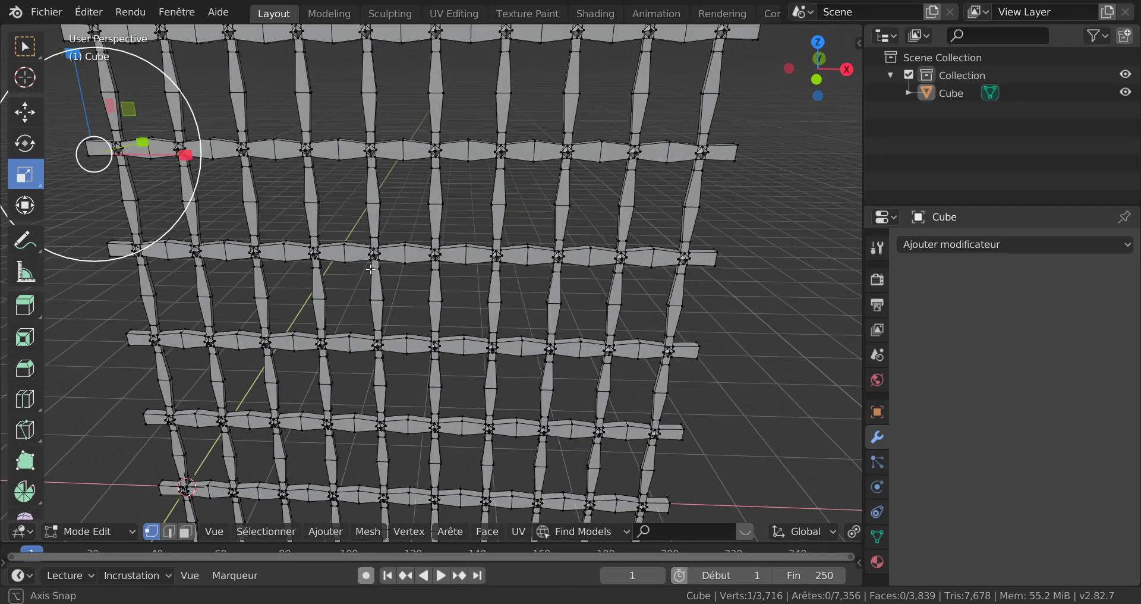
{"action": "scroll", "coordinate": [678, 415], "scroll_direction": "down", "scroll_amount": 3}
{"action": "scroll", "coordinate": [823, 534], "scroll_direction": "down", "scroll_amount": 3}
{"action": "scroll", "coordinate": [823, 534], "scroll_direction": "down", "scroll_amount": 2}
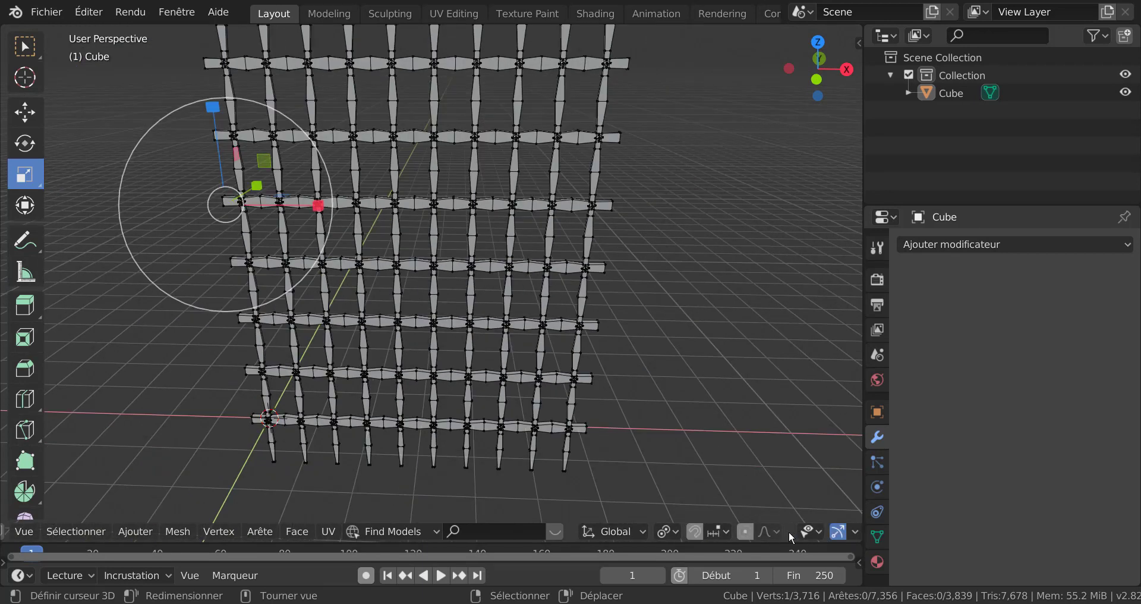
{"action": "scroll", "coordinate": [791, 531], "scroll_direction": "down", "scroll_amount": 2}
{"action": "scroll", "coordinate": [823, 534], "scroll_direction": "down", "scroll_amount": 2}
{"action": "left_click", "coordinate": [830, 533]}
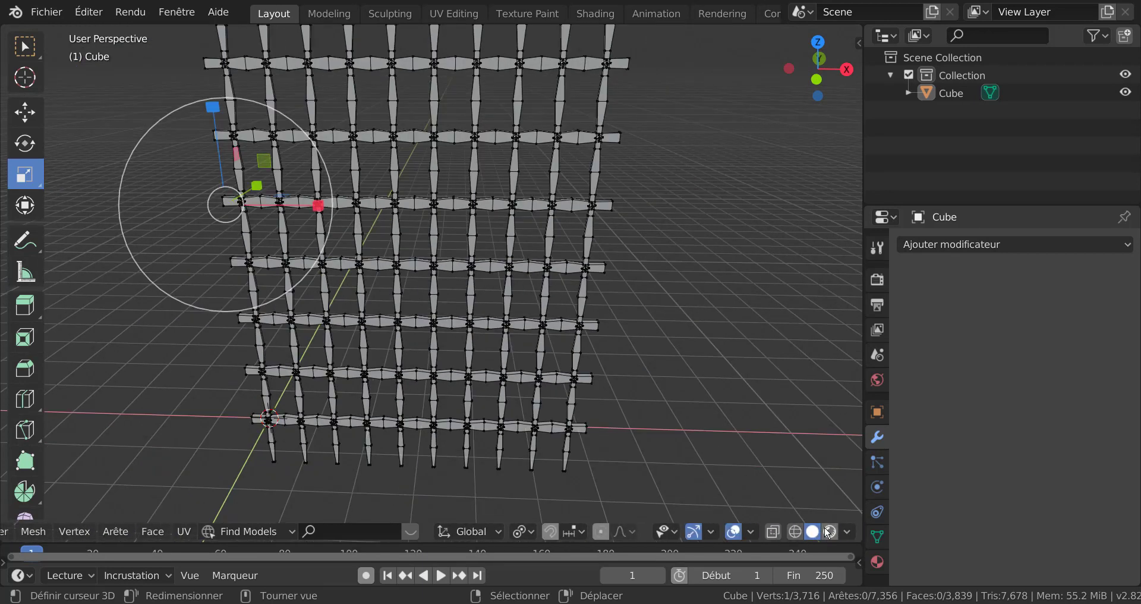
Step: Toggle out of and back into Edit Mode and zoom in on a beam junction
{"action": "scroll", "coordinate": [764, 454], "scroll_direction": "down", "scroll_amount": 1}
{"action": "middle_click_drag", "start_coordinate": [618, 427], "coordinate": [601, 388]}
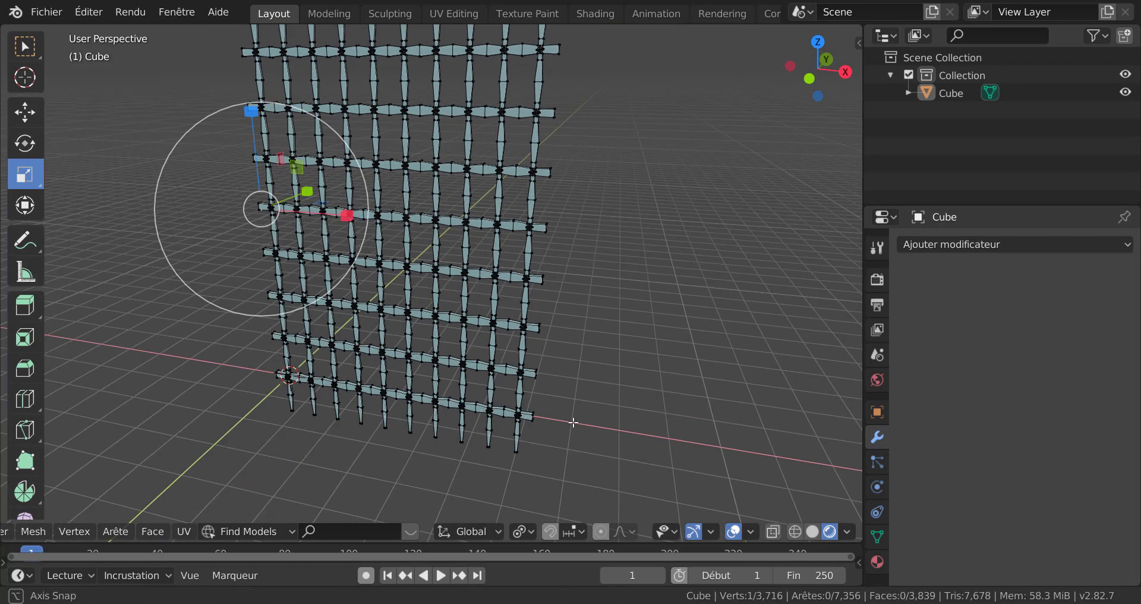
{"action": "key", "text": "Tab"}
{"action": "mouse_move", "coordinate": [630, 329]}
{"action": "middle_mouse_down"}
{"action": "mouse_move", "coordinate": [622, 401]}
{"action": "mouse_move", "coordinate": [674, 355]}
{"action": "mouse_move", "coordinate": [624, 394]}
{"action": "mouse_move", "coordinate": [520, 273]}
{"action": "middle_mouse_up"}
{"action": "key", "text": "Tab"}
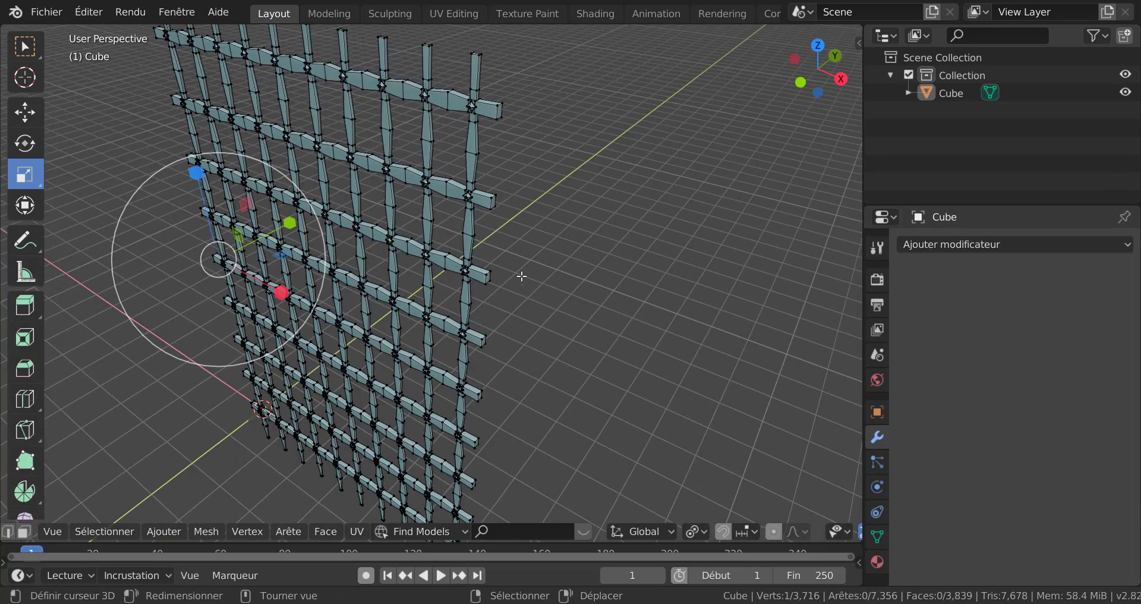
{"action": "scroll", "coordinate": [516, 249], "scroll_direction": "up", "scroll_amount": 2}
{"action": "middle_click_drag", "start_coordinate": [512, 219], "coordinate": [507, 234]}
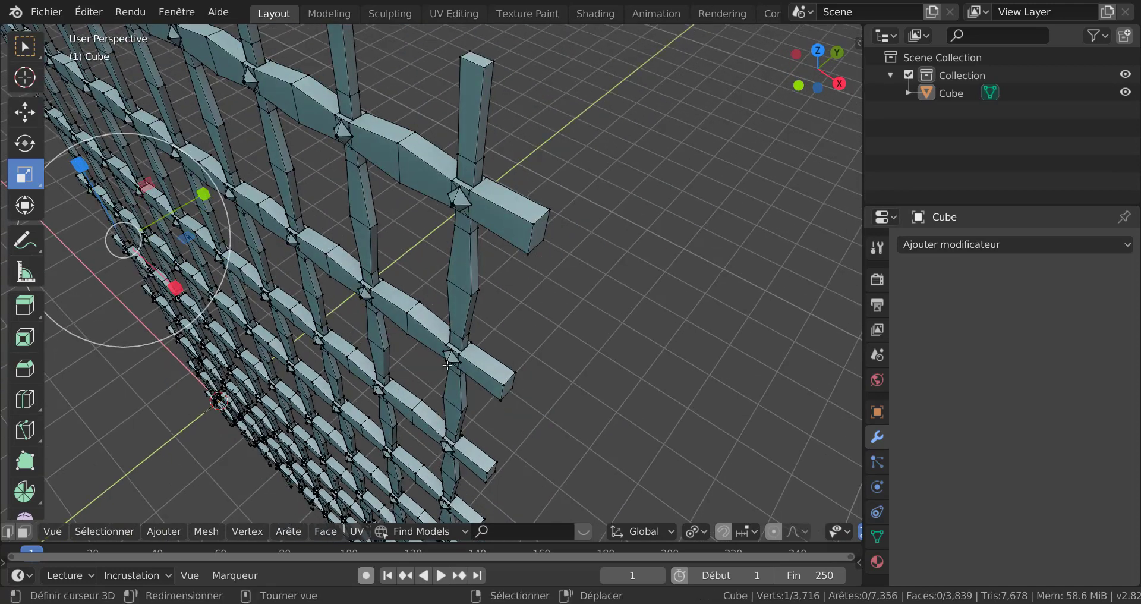
{"action": "scroll", "coordinate": [449, 372], "scroll_direction": "up", "scroll_amount": 3}
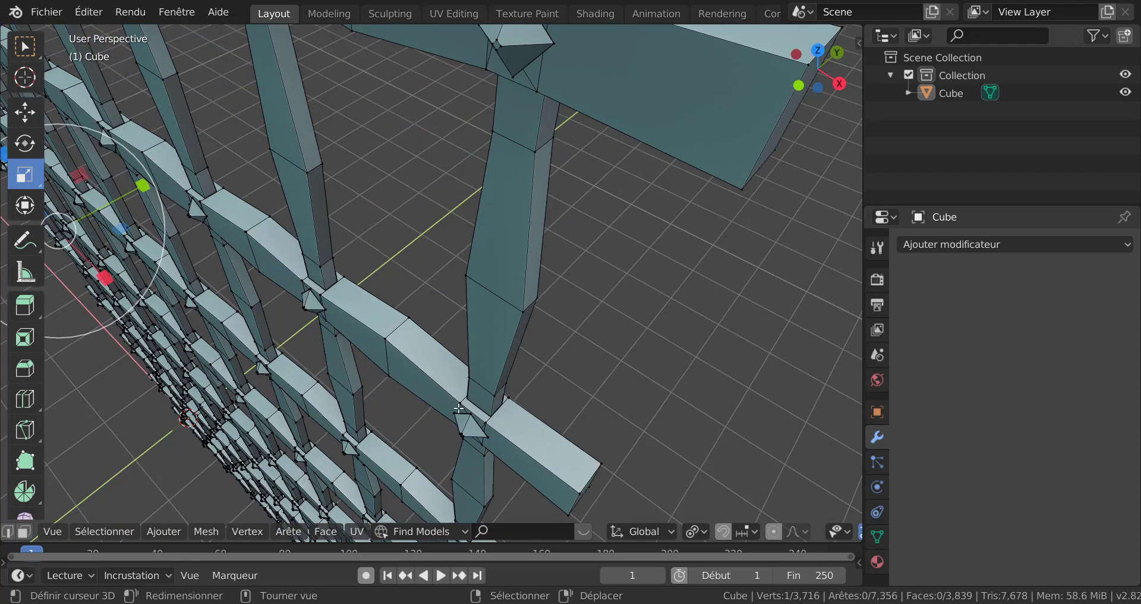
{"action": "scroll", "coordinate": [464, 387], "scroll_direction": "down", "scroll_amount": 2}
{"action": "scroll", "coordinate": [421, 297], "scroll_direction": "up", "scroll_amount": 4}
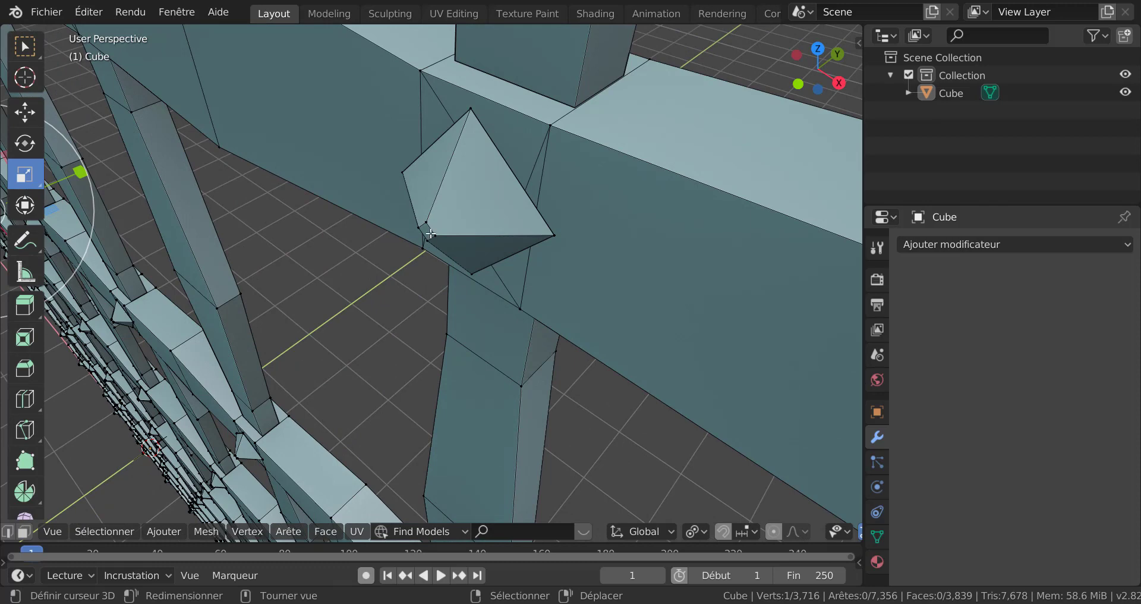
Step: In face select mode, pick one pyramid face and select all its co-planar faces
{"action": "key", "text": "3"}
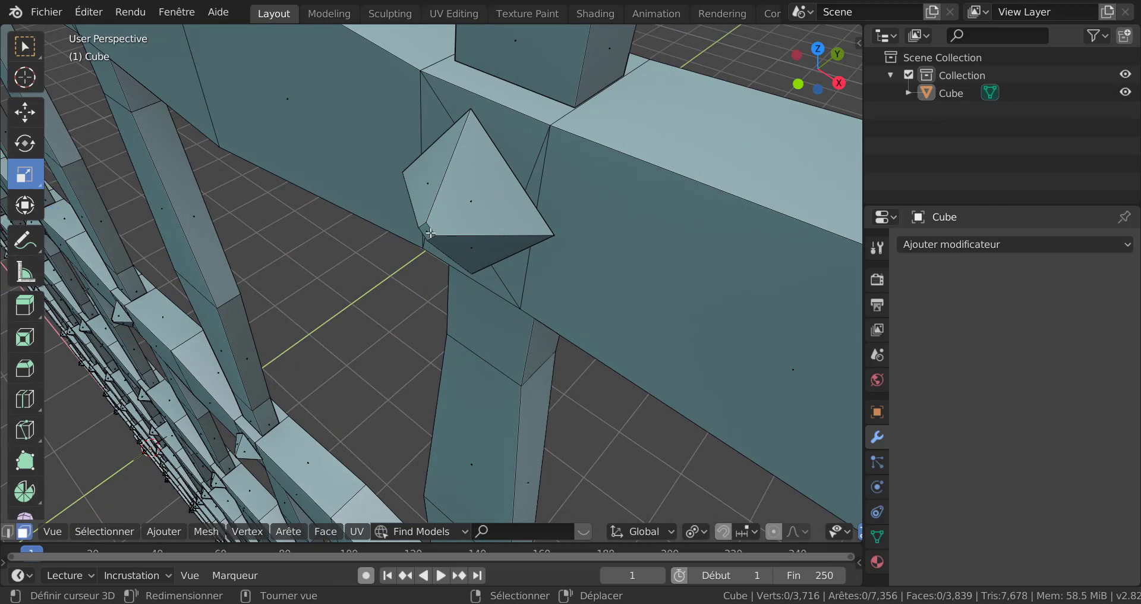
{"action": "left_click", "coordinate": [430, 233]}
{"action": "scroll", "coordinate": [431, 233], "scroll_direction": "down", "scroll_amount": 4}
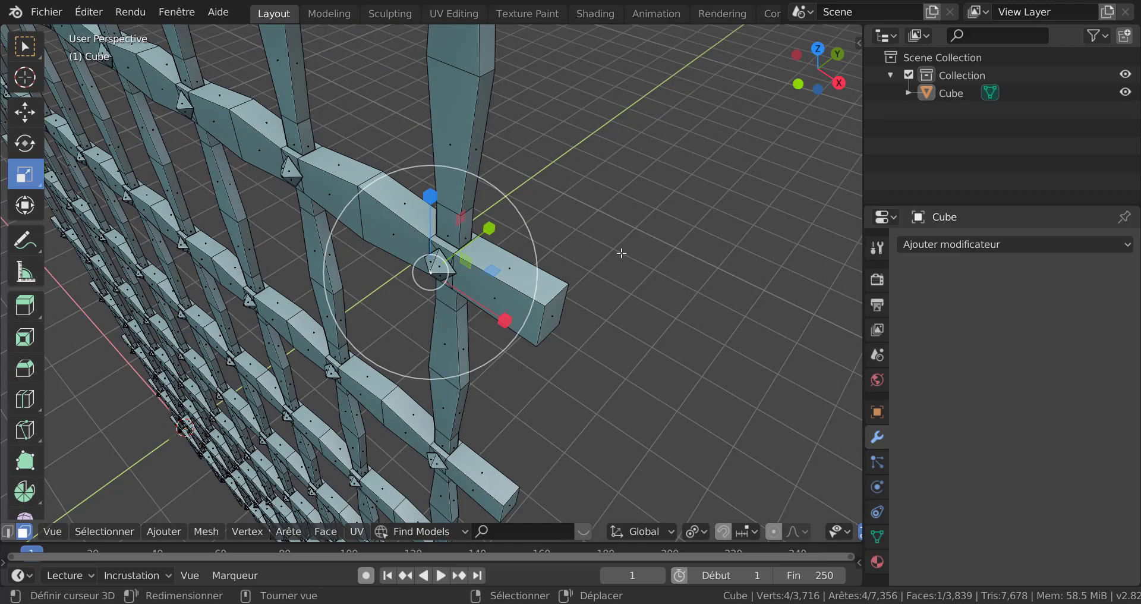
{"action": "key", "text": "shift+g"}
{"action": "left_click", "coordinate": [622, 251]}
{"action": "scroll", "coordinate": [521, 305], "scroll_direction": "down", "scroll_amount": 5}
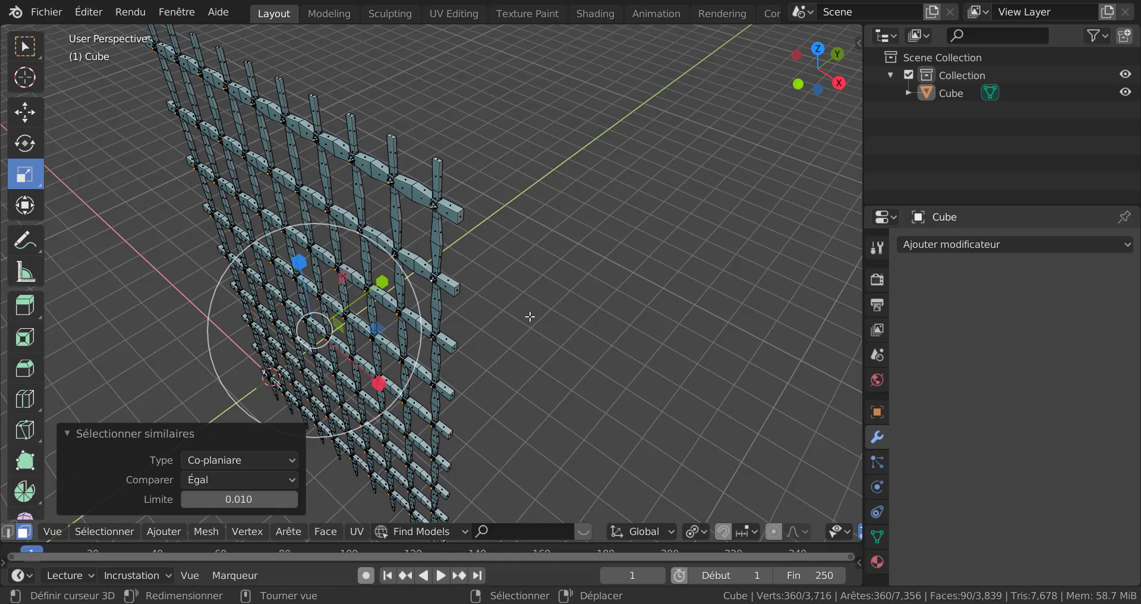
Step: Extrude the 90 faces 0.4551 m along Y into spikes and return to Object Mode
{"action": "key", "text": "e"}
{"action": "key", "text": "y"}
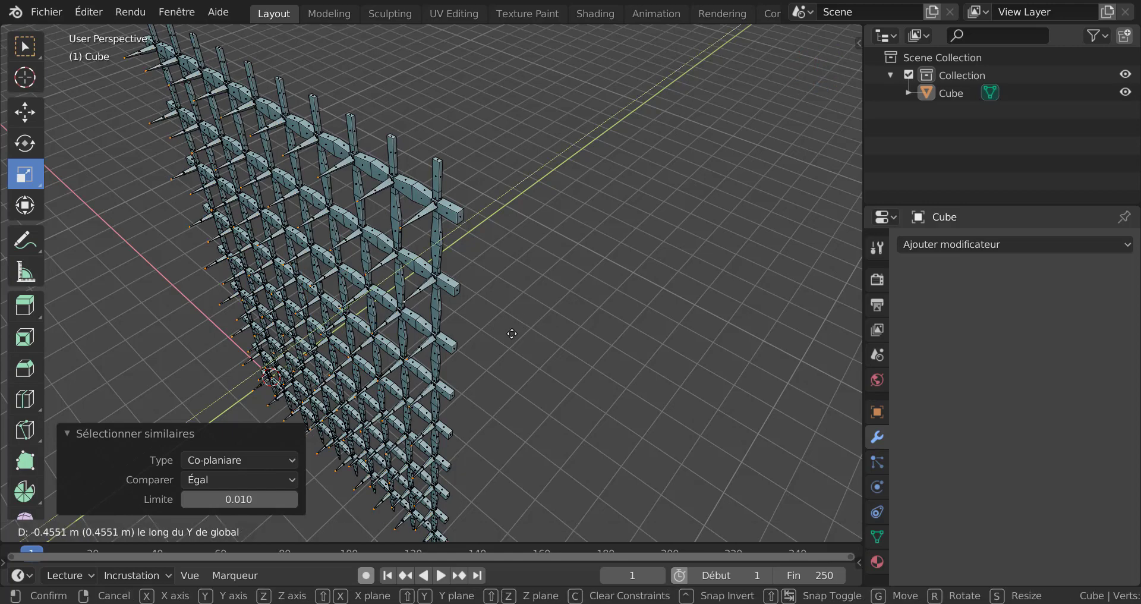
{"action": "left_click", "coordinate": [511, 334]}
{"action": "key", "text": "Tab"}
{"action": "mouse_move", "coordinate": [512, 334]}
{"action": "middle_mouse_down"}
{"action": "mouse_move", "coordinate": [637, 324]}
{"action": "mouse_move", "coordinate": [605, 290]}
{"action": "mouse_move", "coordinate": [499, 301]}
{"action": "mouse_move", "coordinate": [502, 321]}
{"action": "mouse_move", "coordinate": [548, 339]}
{"action": "mouse_move", "coordinate": [677, 327]}
{"action": "mouse_move", "coordinate": [516, 293]}
{"action": "middle_mouse_up"}
{"action": "scroll", "coordinate": [516, 297], "scroll_direction": "up", "scroll_amount": 1}
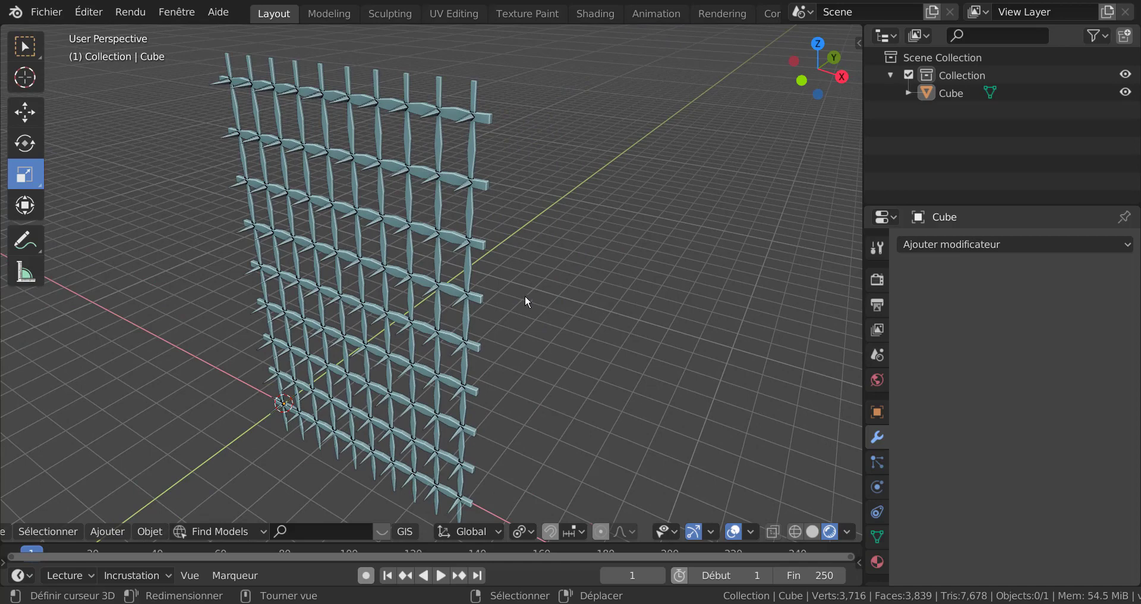
Step: Add a new material to the grille and darken its viewport display colour to 0.311 grey
{"action": "mouse_move", "coordinate": [547, 327]}
{"action": "middle_mouse_down", "text": "shift"}
{"action": "mouse_move", "coordinate": [647, 343]}
{"action": "mouse_move", "coordinate": [617, 343]}
{"action": "middle_mouse_up", "text": "shift"}
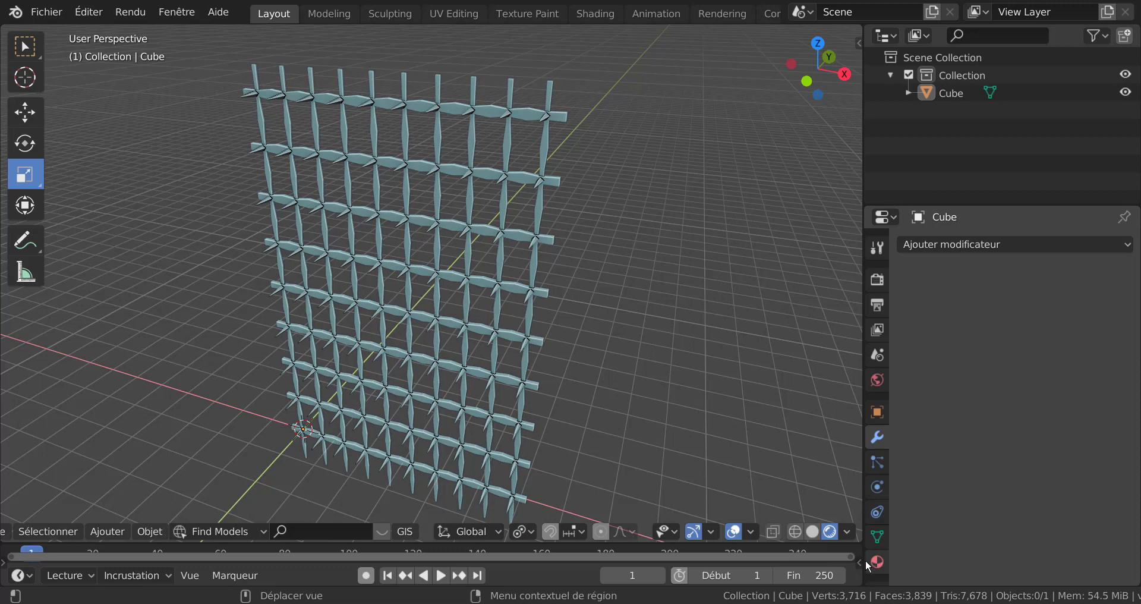
{"action": "scroll", "coordinate": [876, 564], "scroll_direction": "down", "scroll_amount": 1}
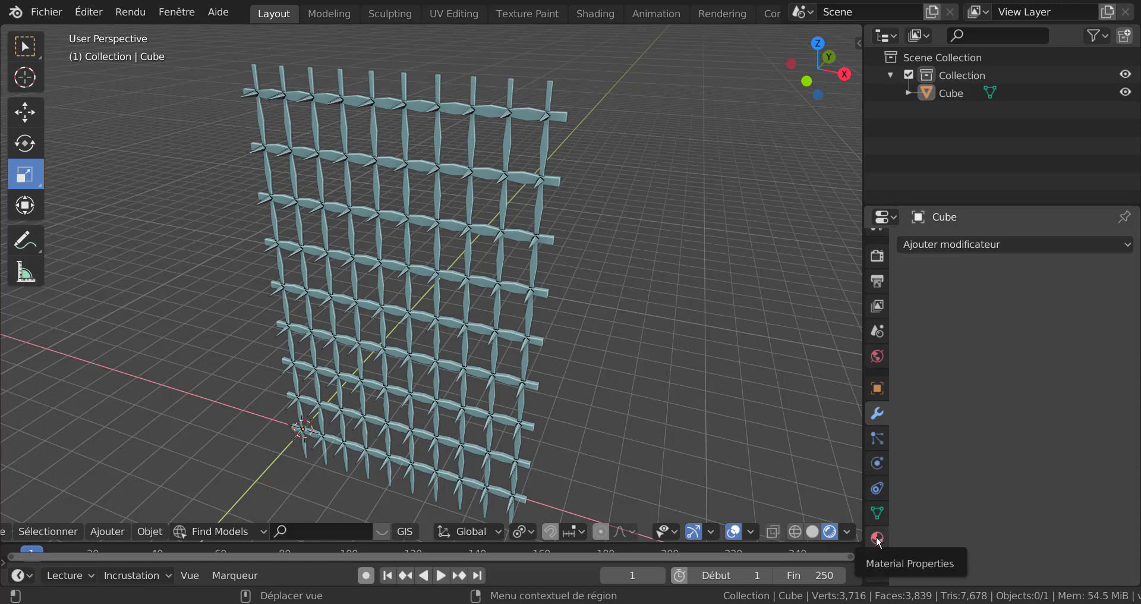
{"action": "left_click", "coordinate": [877, 538]}
{"action": "left_click", "coordinate": [1042, 320]}
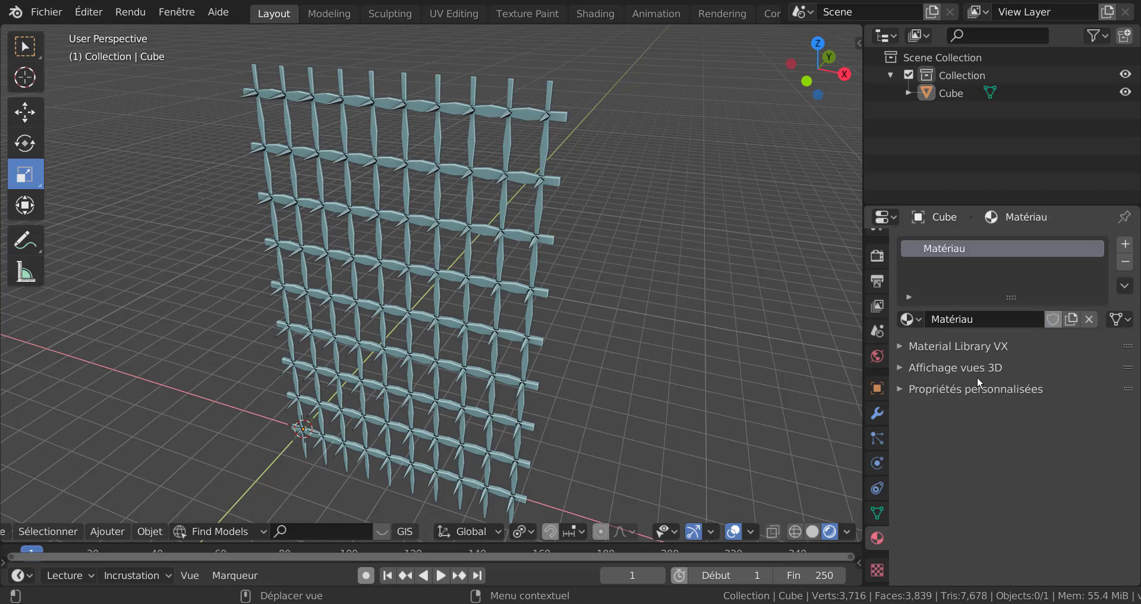
{"action": "left_click", "coordinate": [954, 363]}
{"action": "left_click", "coordinate": [1041, 395]}
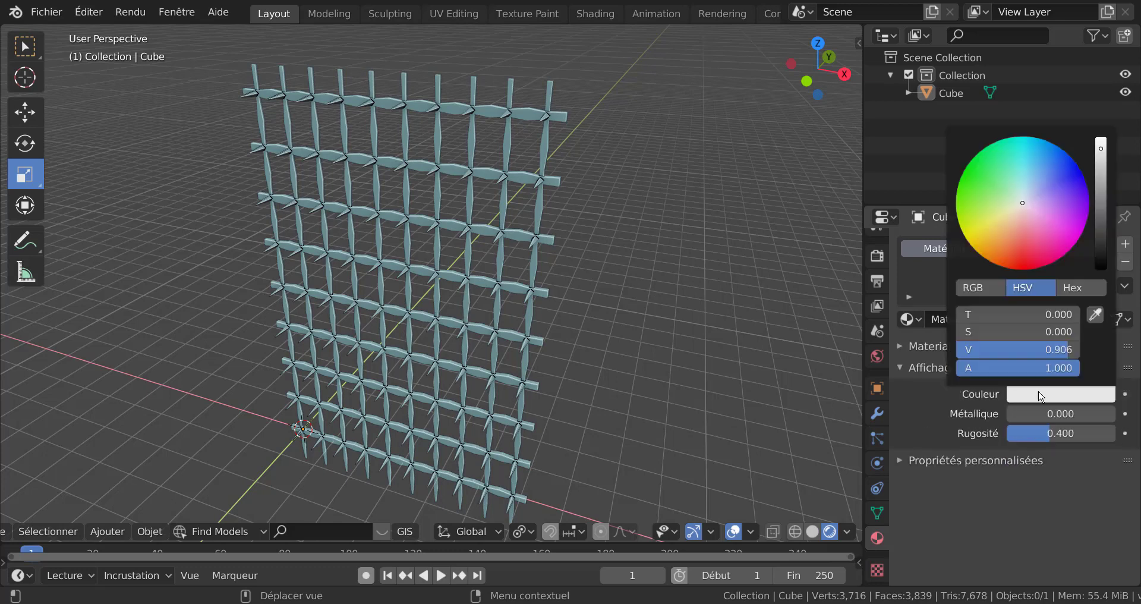
{"action": "left_click_drag", "start_coordinate": [1101, 152], "coordinate": [1102, 233]}
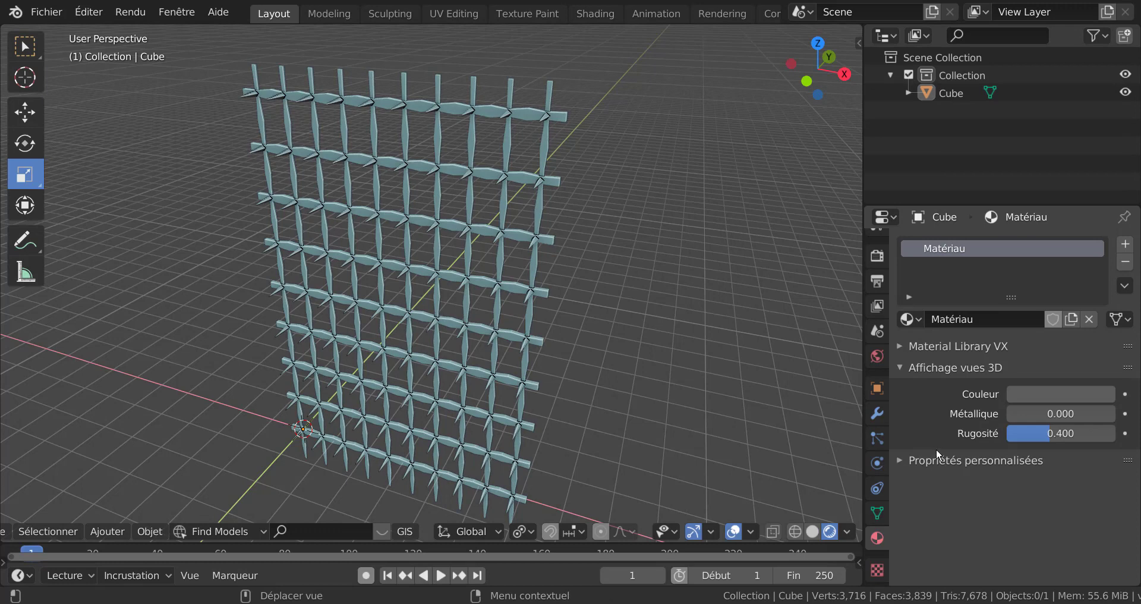
Step: Turn on viewport shadows at 0.315 strength and colour the grid by its Material
{"action": "left_click", "coordinate": [875, 282]}
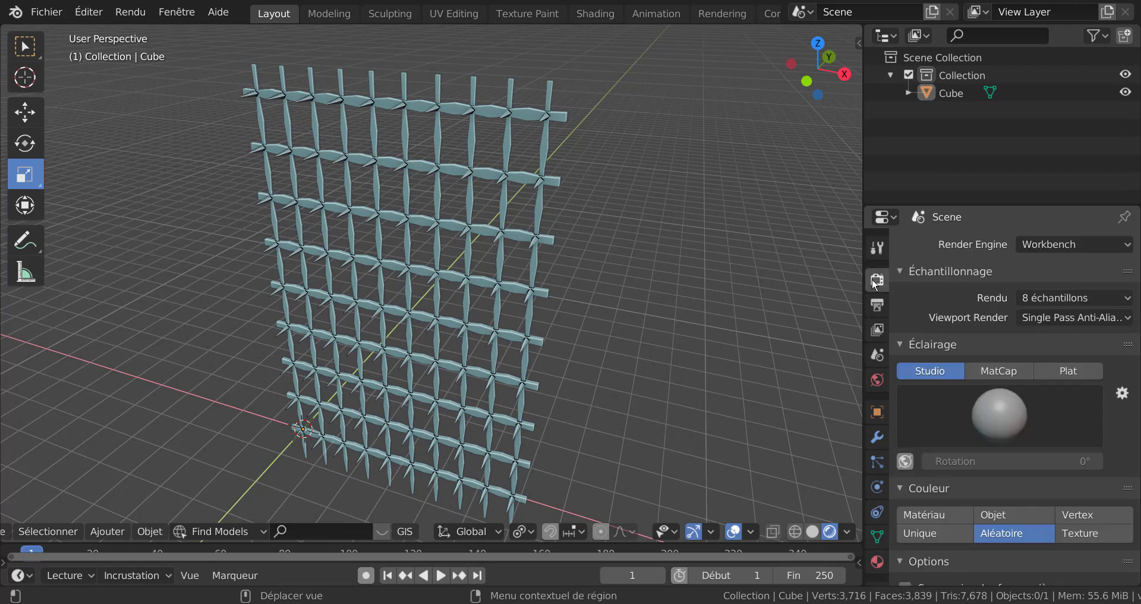
{"action": "scroll", "coordinate": [963, 419], "scroll_direction": "down", "scroll_amount": 5}
{"action": "scroll", "coordinate": [963, 419], "scroll_direction": "down", "scroll_amount": 3}
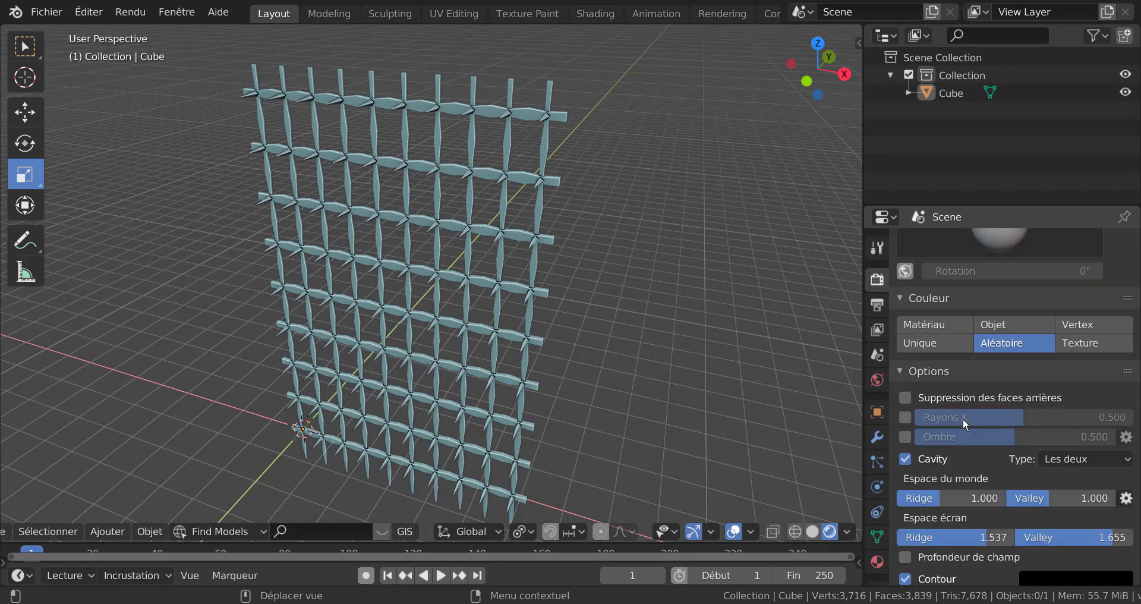
{"action": "scroll", "coordinate": [951, 413], "scroll_direction": "down", "scroll_amount": 2}
{"action": "left_click", "coordinate": [906, 389]}
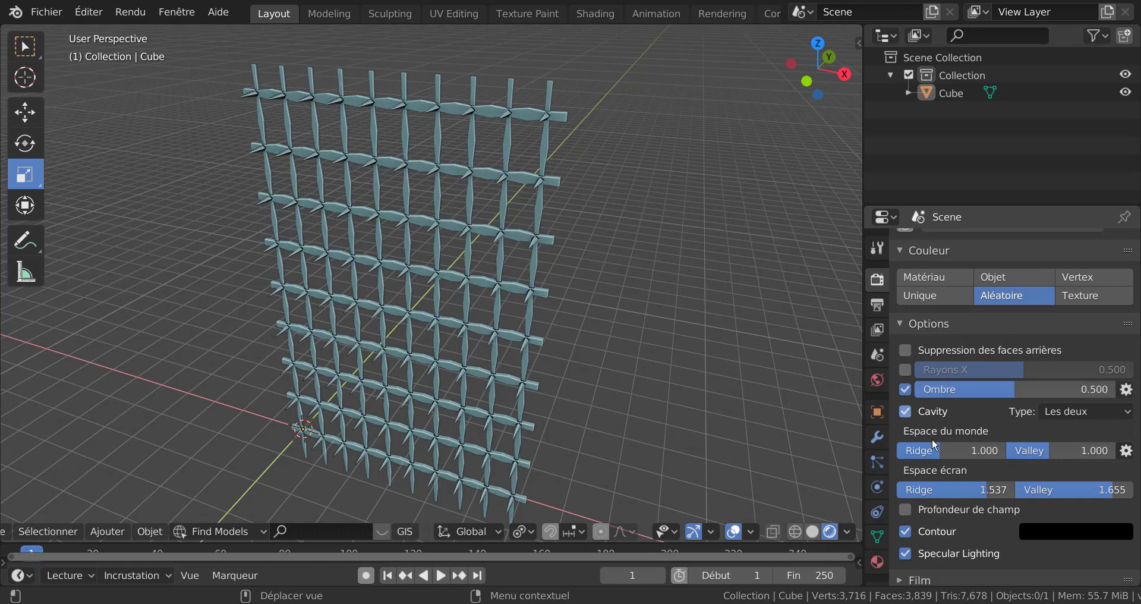
{"action": "scroll", "coordinate": [937, 475], "scroll_direction": "down", "scroll_amount": 2}
{"action": "scroll", "coordinate": [938, 476], "scroll_direction": "down", "scroll_amount": 1}
{"action": "scroll", "coordinate": [953, 400], "scroll_direction": "up", "scroll_amount": 5}
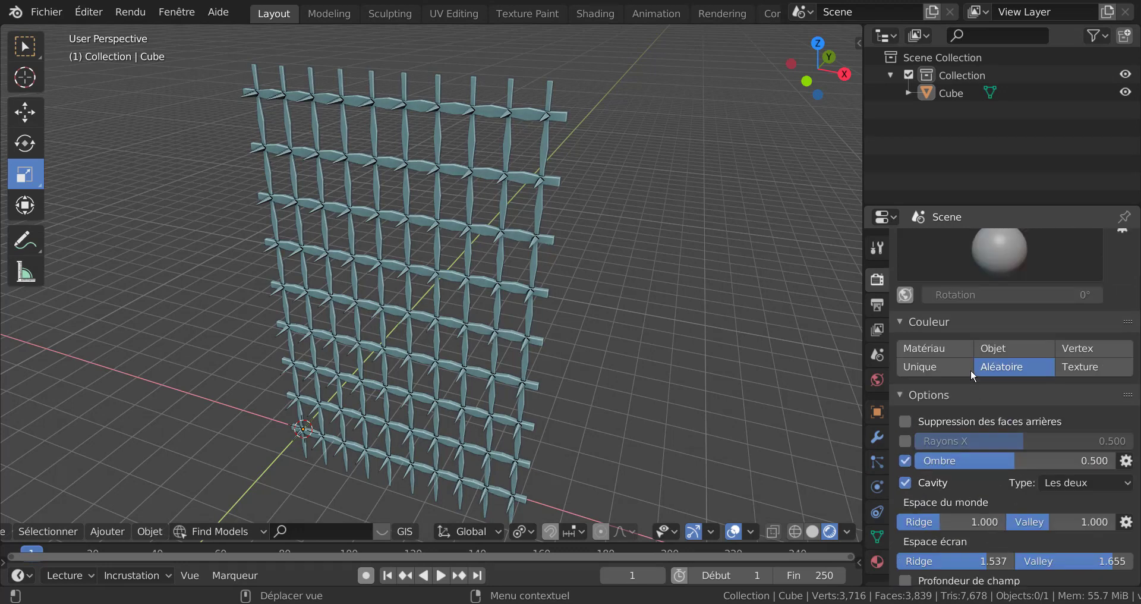
{"action": "left_click", "coordinate": [919, 350]}
{"action": "scroll", "coordinate": [951, 422], "scroll_direction": "down", "scroll_amount": 3}
{"action": "scroll", "coordinate": [945, 428], "scroll_direction": "down", "scroll_amount": 4}
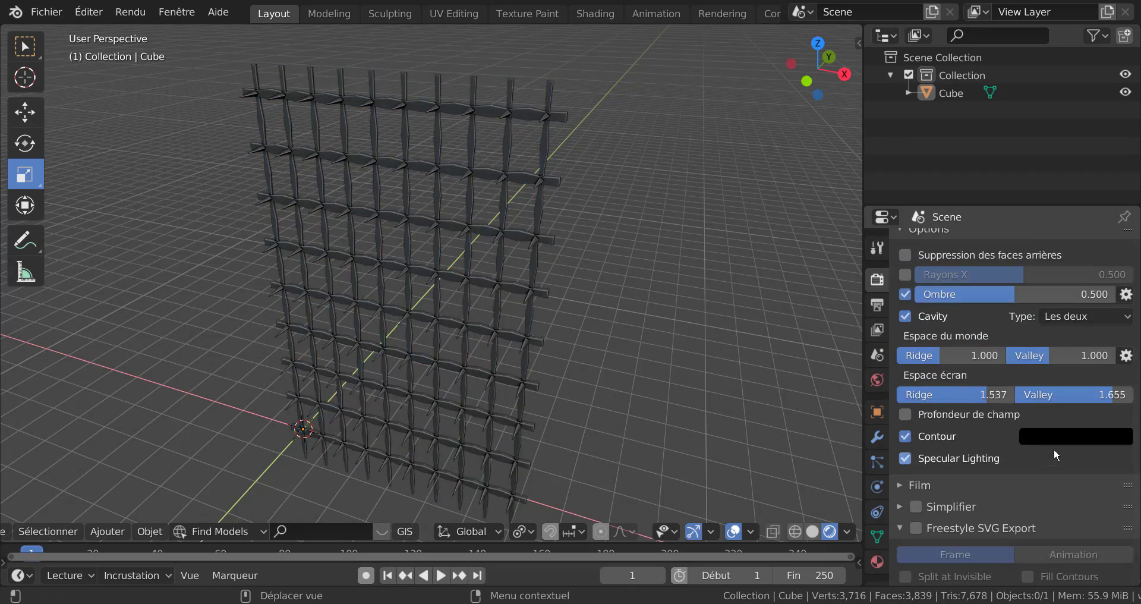
{"action": "scroll", "coordinate": [987, 369], "scroll_direction": "up", "scroll_amount": 1}
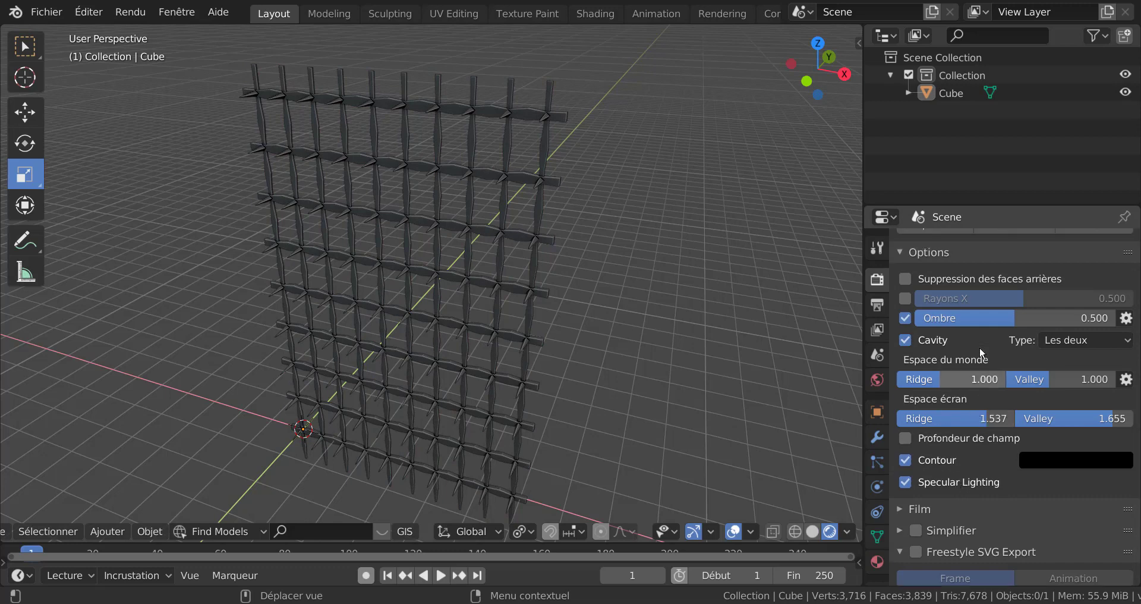
{"action": "mouse_move", "coordinate": [1010, 325]}
{"action": "left_mouse_down"}
{"action": "mouse_move", "coordinate": [934, 325]}
{"action": "mouse_move", "coordinate": [955, 322]}
{"action": "left_mouse_up"}
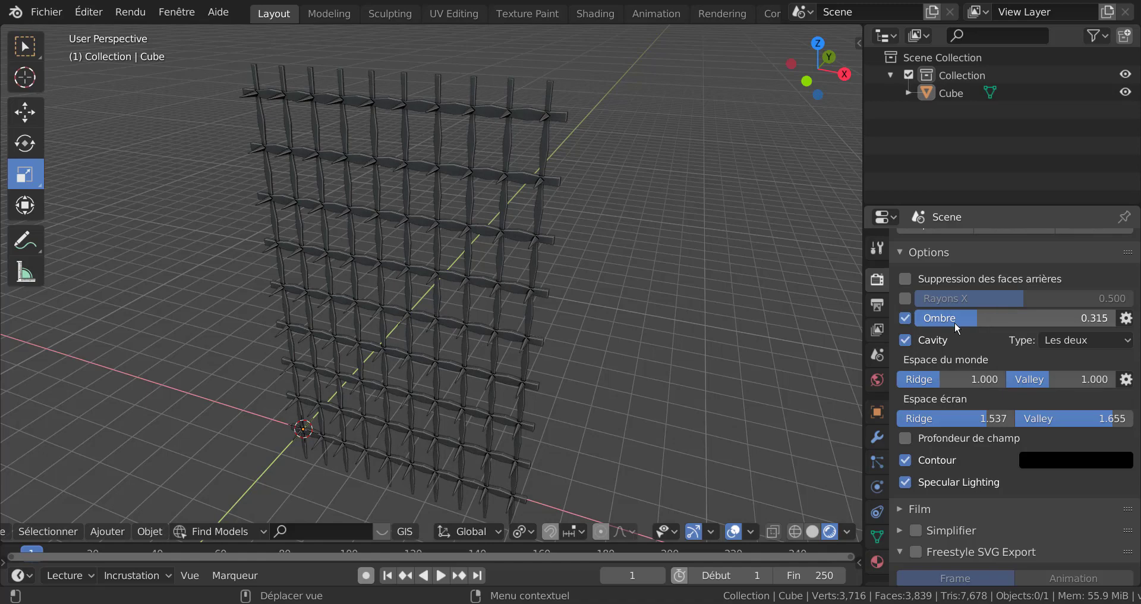
{"action": "middle_click_drag", "start_coordinate": [760, 368], "coordinate": [802, 358]}
Step: Set colour management to Standard view transform, exposure 2.1 and the Very High Contrast look
{"action": "scroll", "coordinate": [802, 358], "scroll_direction": "up", "scroll_amount": 3}
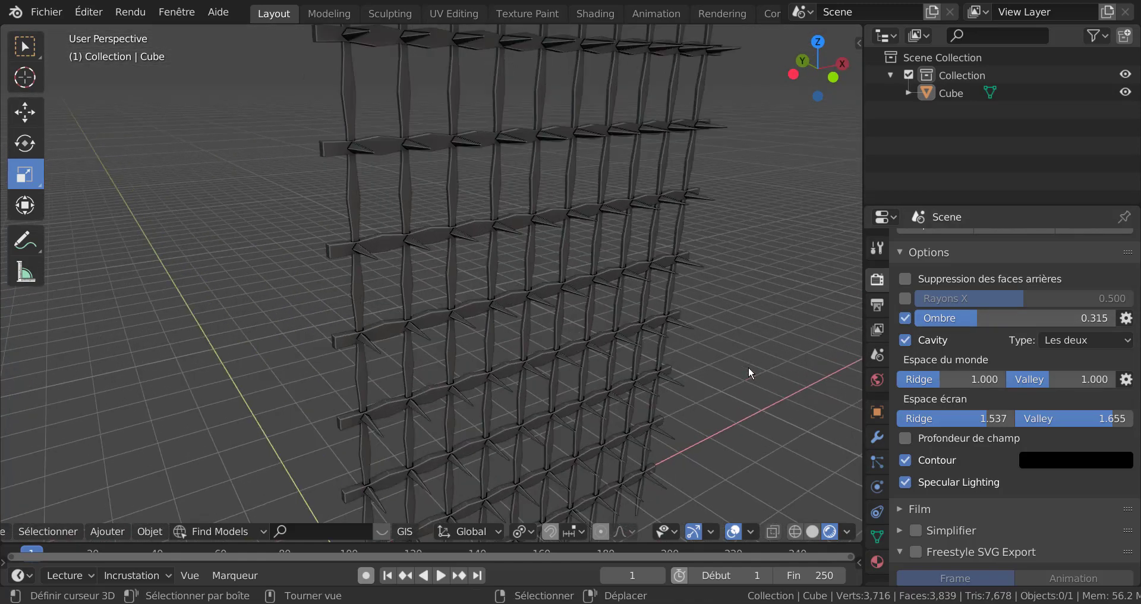
{"action": "scroll", "coordinate": [938, 496], "scroll_direction": "down", "scroll_amount": 3}
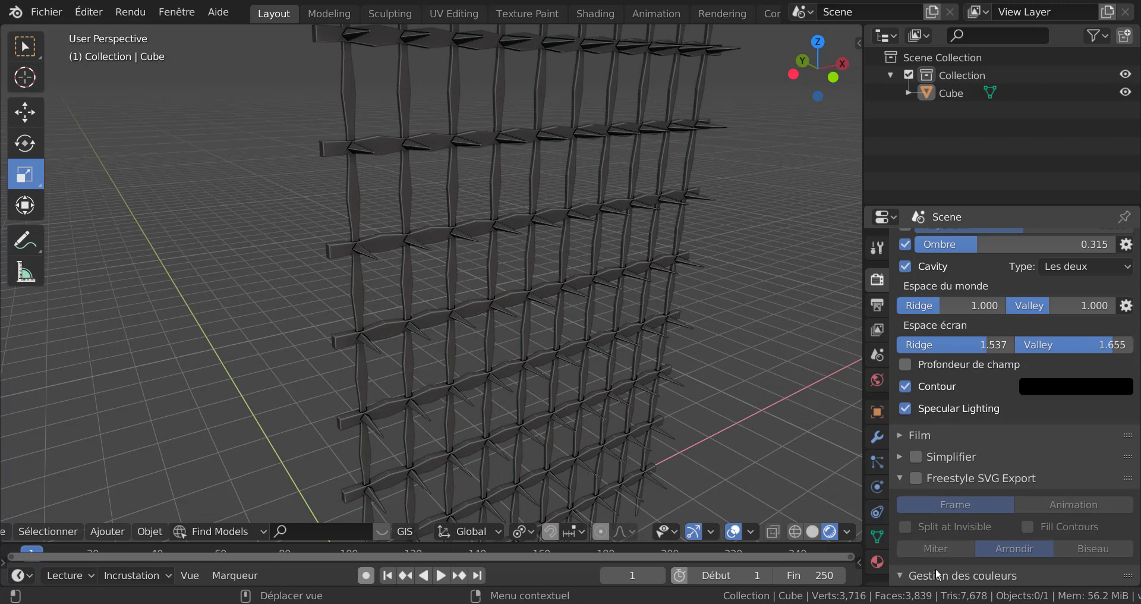
{"action": "scroll", "coordinate": [983, 531], "scroll_direction": "down", "scroll_amount": 4}
{"action": "scroll", "coordinate": [1008, 490], "scroll_direction": "down", "scroll_amount": 3}
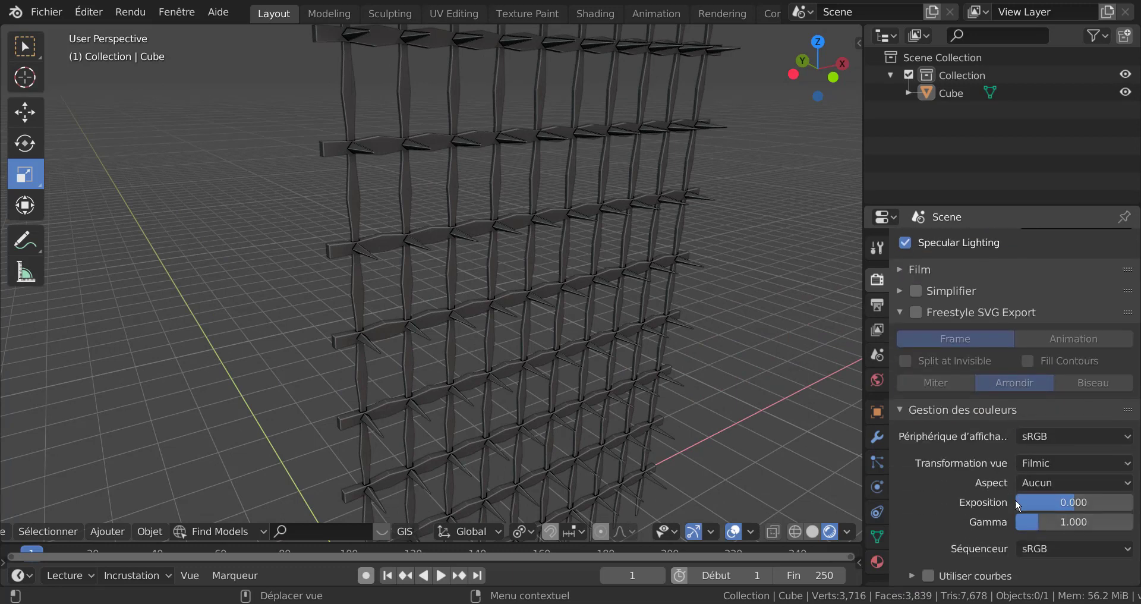
{"action": "left_click", "coordinate": [1068, 465]}
{"action": "left_click", "coordinate": [1065, 482]}
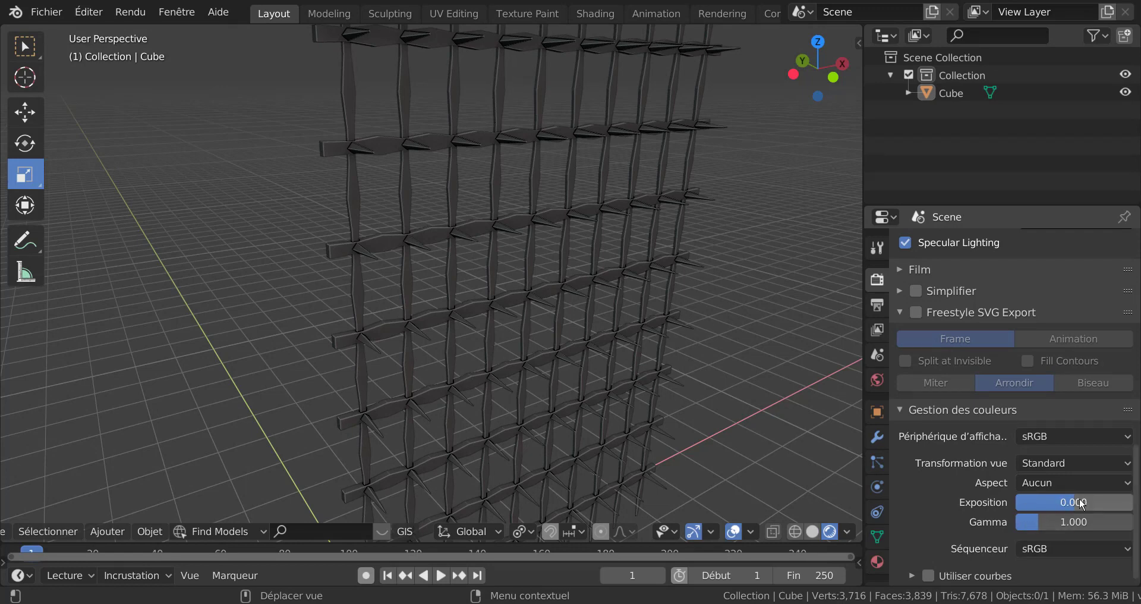
{"action": "left_click_drag", "start_coordinate": [1081, 504], "coordinate": [1096, 498]}
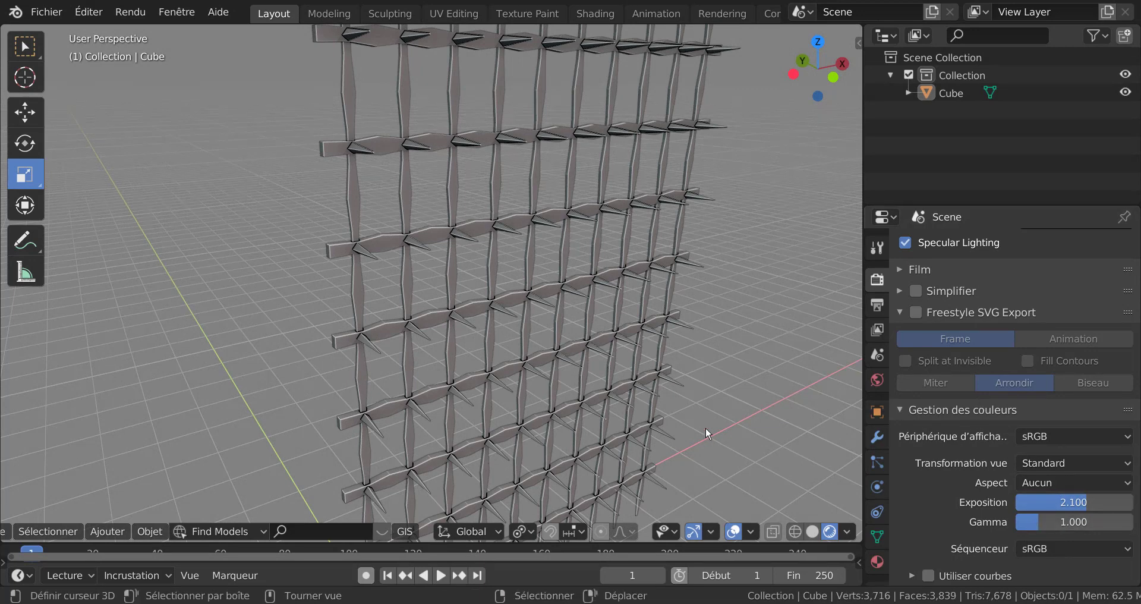
{"action": "left_click", "coordinate": [1061, 480]}
{"action": "left_click", "coordinate": [1057, 442]}
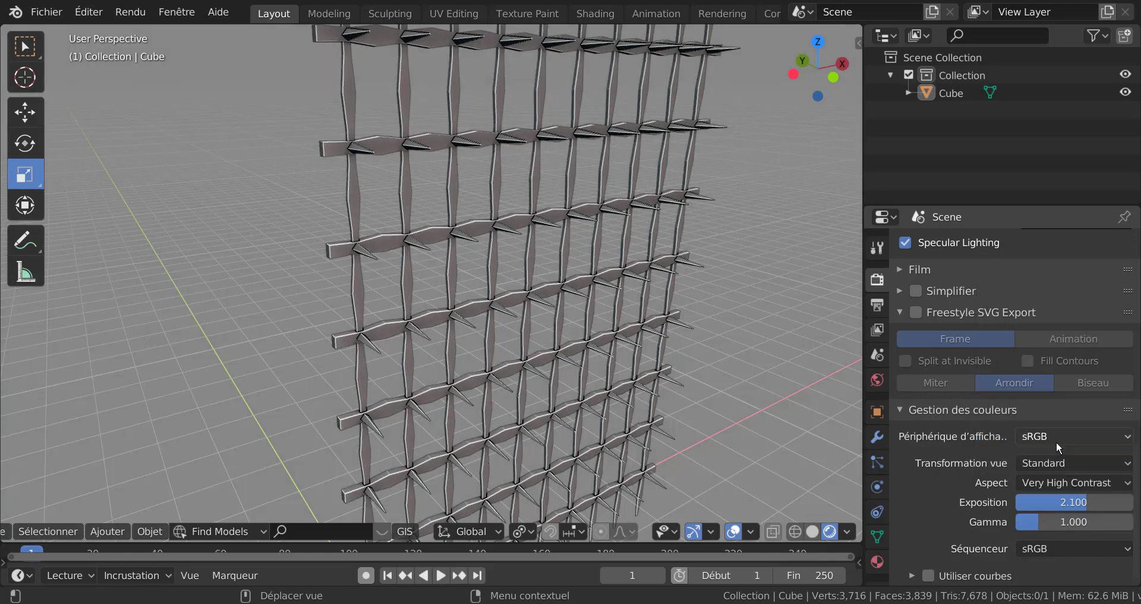
{"action": "middle_click_drag", "start_coordinate": [733, 399], "coordinate": [594, 397]}
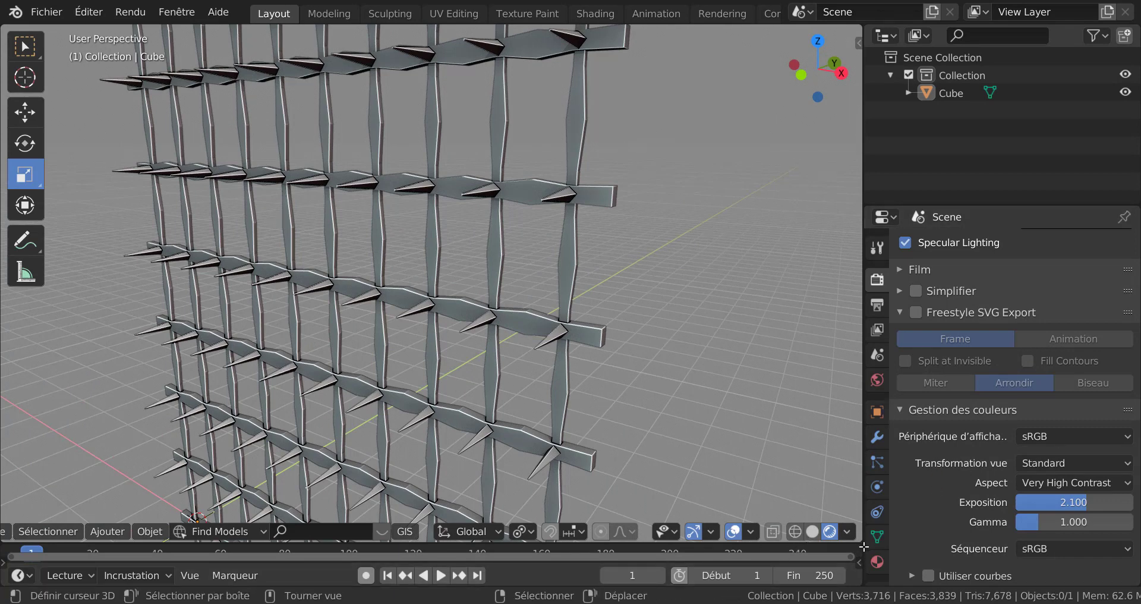
Step: Set the World viewport colour to dark blue (hue 0.561, saturation 0.465, value 0.222)
{"action": "left_click", "coordinate": [882, 383]}
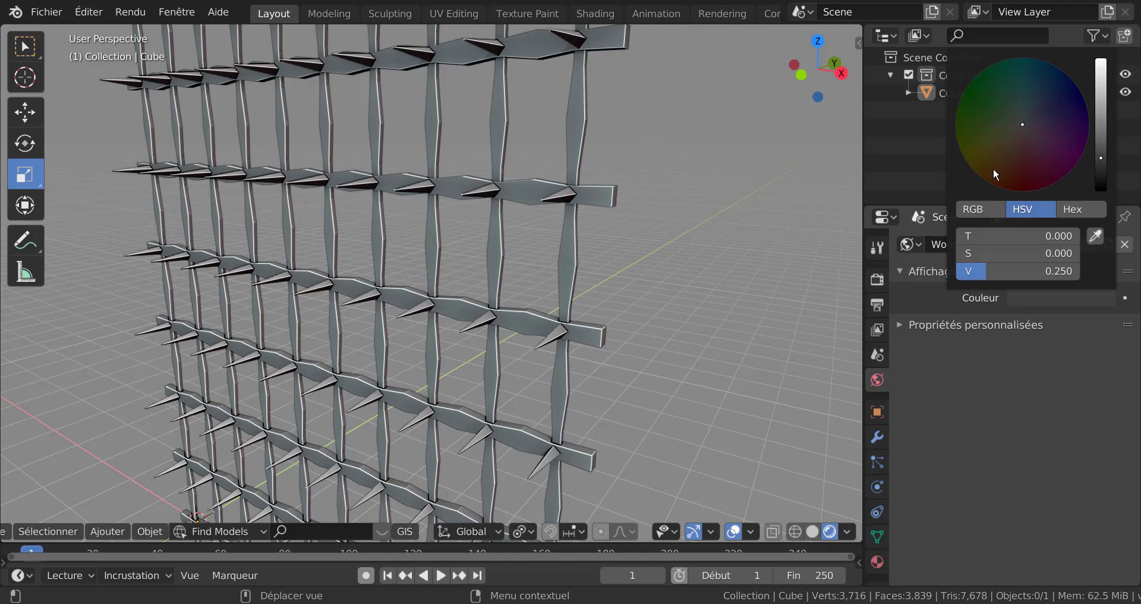
{"action": "left_click", "coordinate": [1034, 96]}
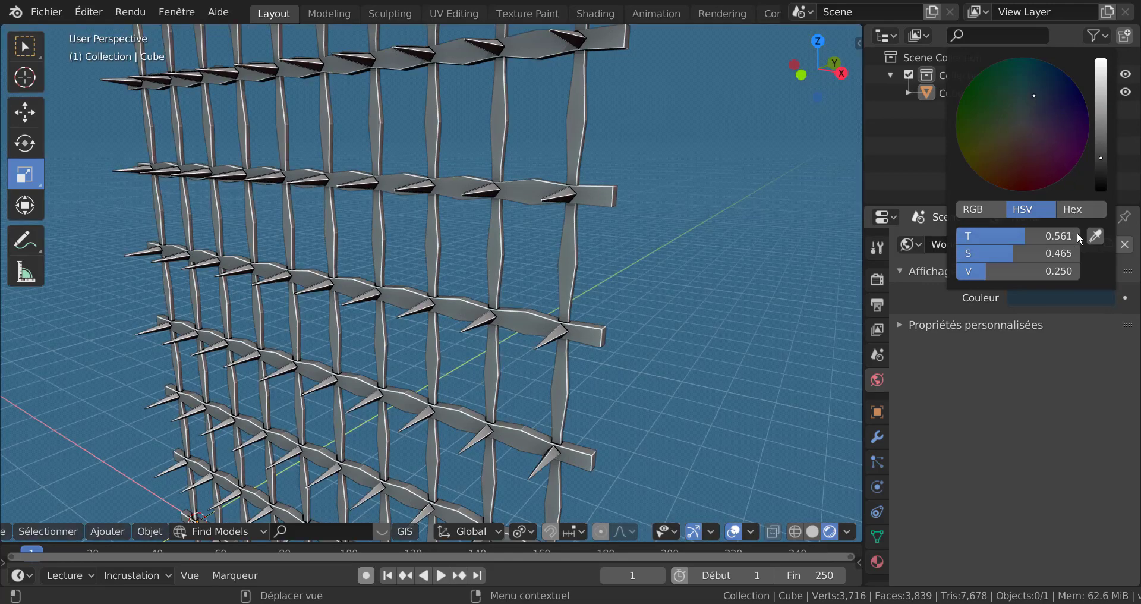
{"action": "left_click_drag", "start_coordinate": [1100, 154], "coordinate": [1101, 160]}
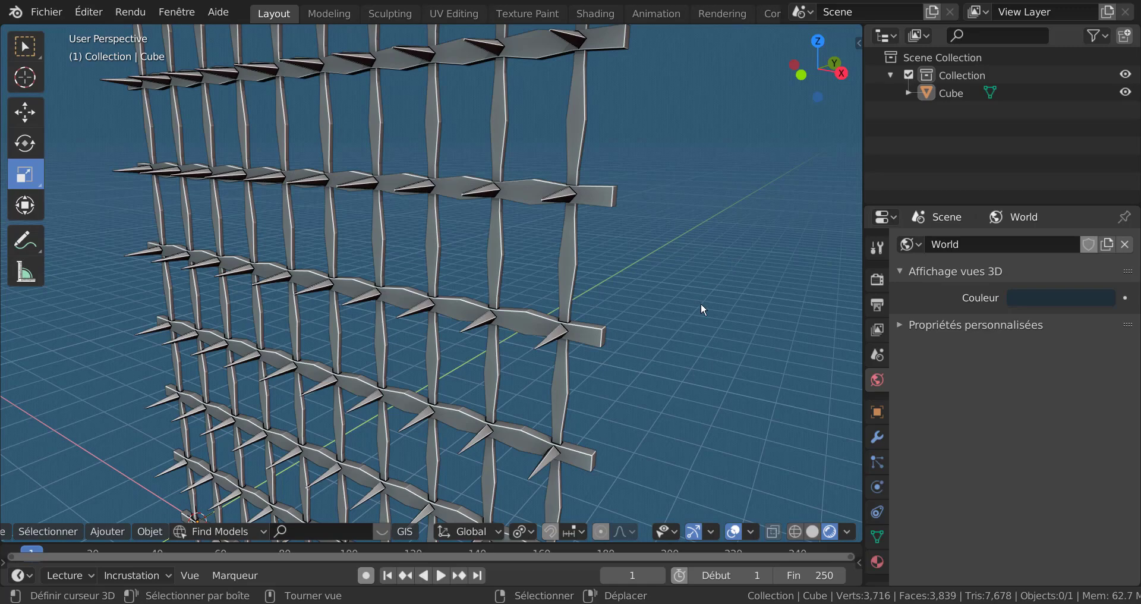
Step: Orbit and zoom around the spiked grid, then show its Material properties
{"action": "mouse_move", "coordinate": [538, 309]}
{"action": "middle_mouse_down"}
{"action": "mouse_move", "coordinate": [640, 309]}
{"action": "mouse_move", "coordinate": [644, 367]}
{"action": "middle_mouse_up"}
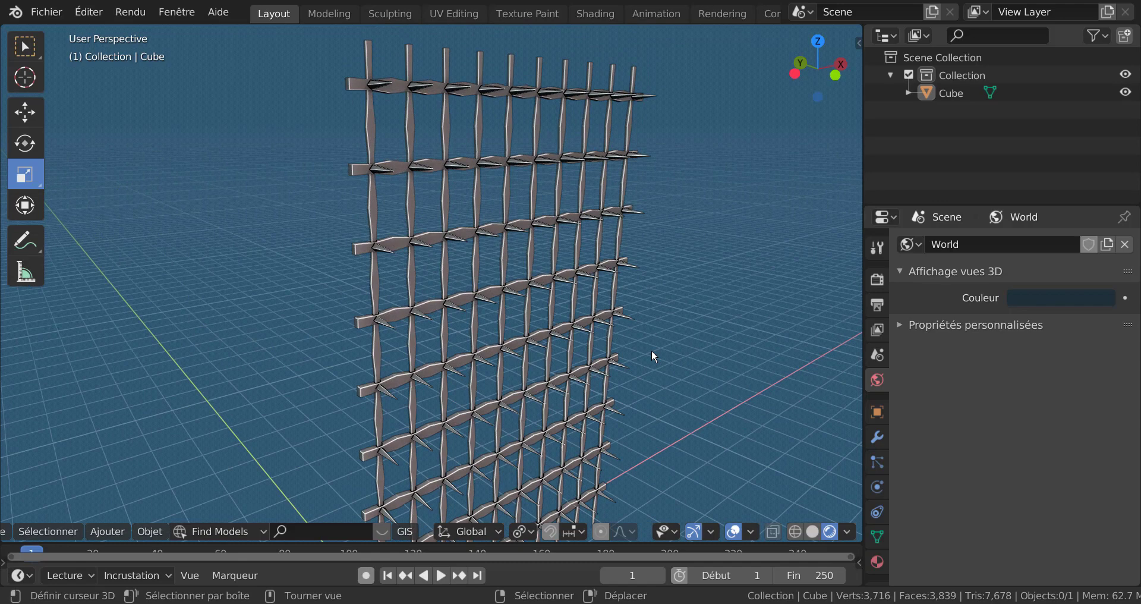
{"action": "scroll", "coordinate": [657, 351], "scroll_direction": "up", "scroll_amount": 2}
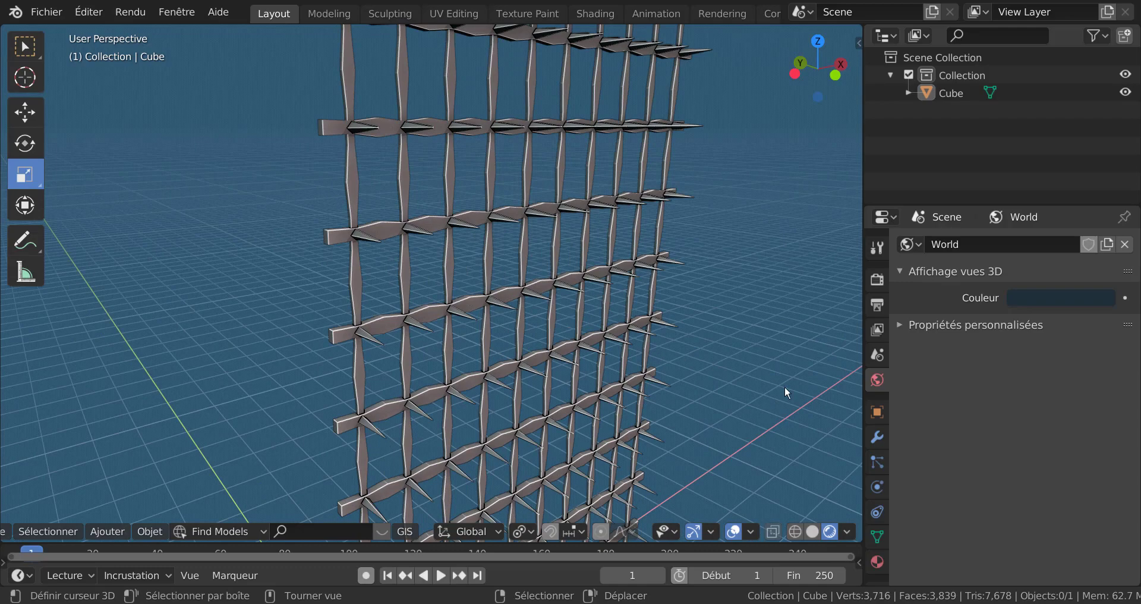
{"action": "mouse_move", "coordinate": [780, 382]}
{"action": "middle_mouse_down"}
{"action": "mouse_move", "coordinate": [607, 402]}
{"action": "mouse_move", "coordinate": [728, 393]}
{"action": "middle_mouse_up"}
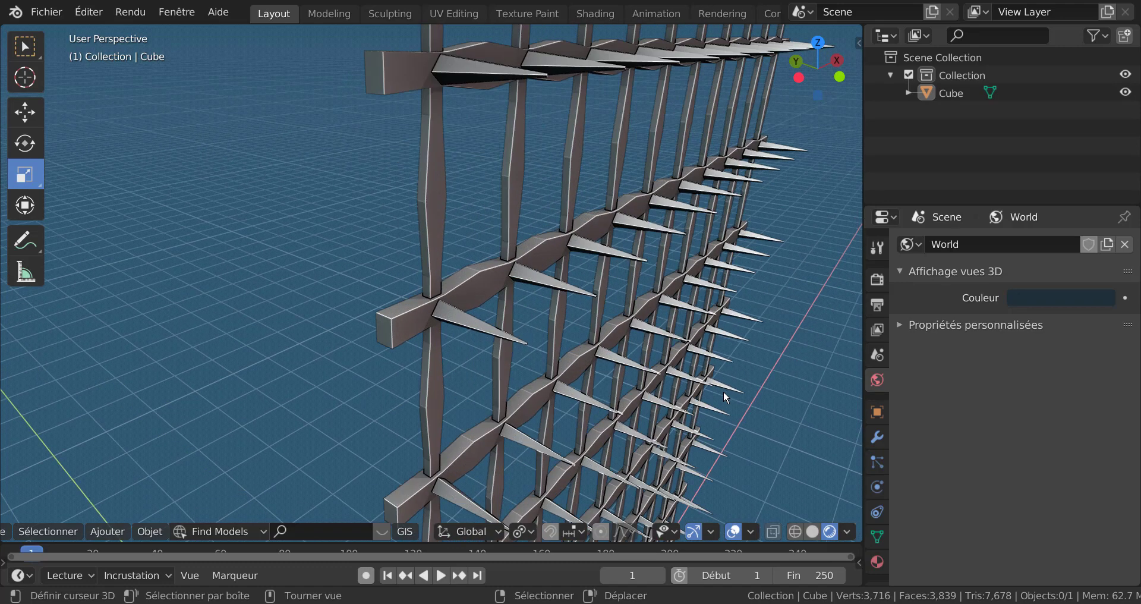
{"action": "middle_click_drag", "start_coordinate": [724, 392], "coordinate": [590, 388]}
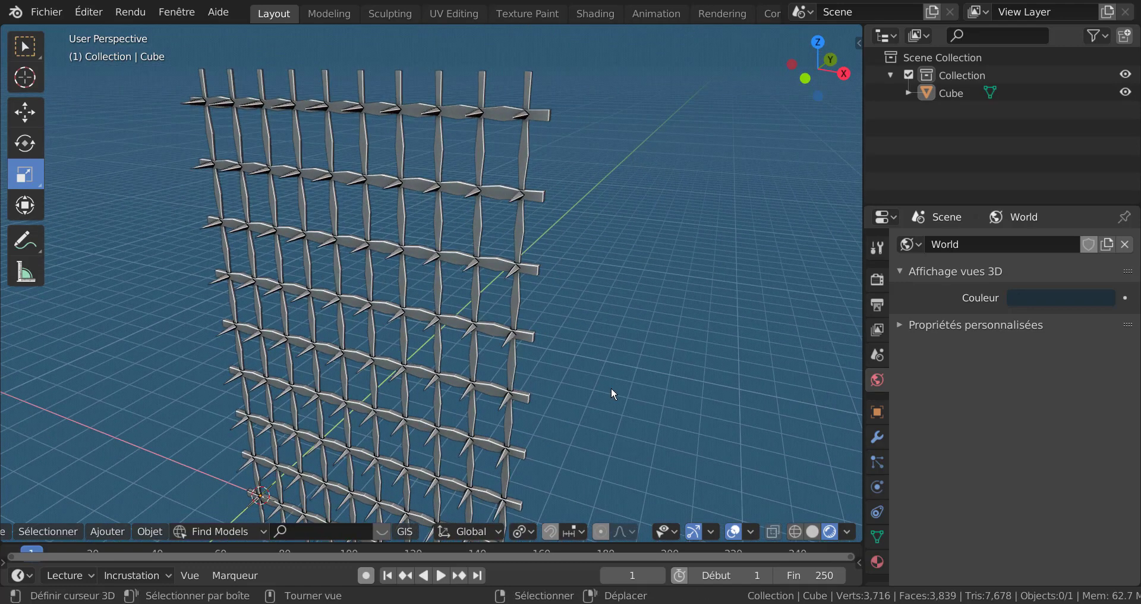
{"action": "scroll", "coordinate": [614, 392], "scroll_direction": "up", "scroll_amount": 2}
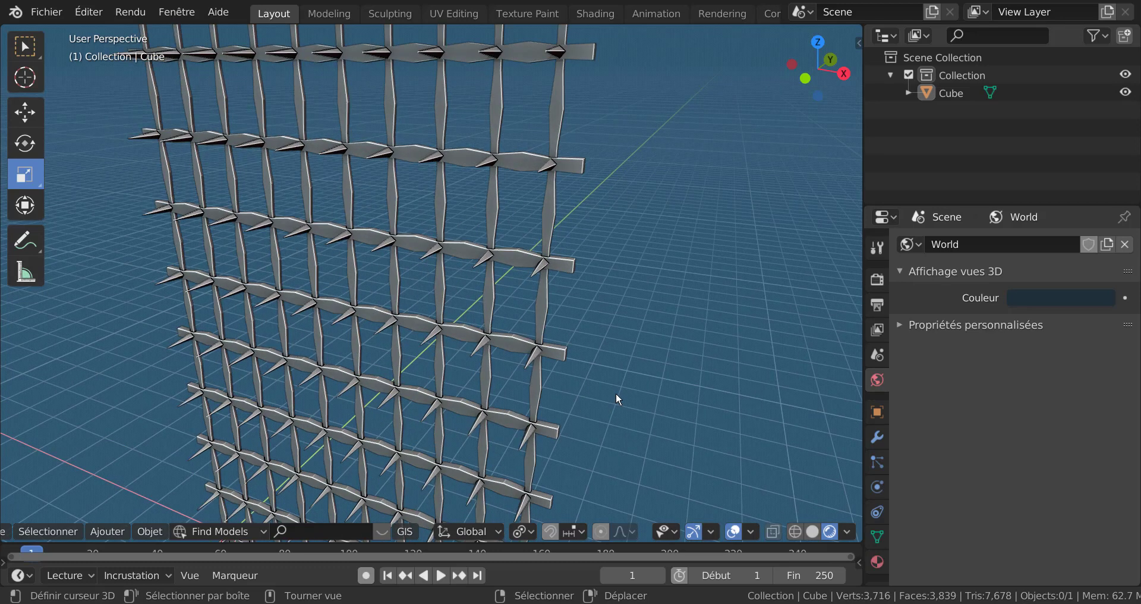
{"action": "scroll", "coordinate": [617, 394], "scroll_direction": "down", "scroll_amount": 4}
{"action": "mouse_move", "coordinate": [588, 406]}
{"action": "middle_mouse_down", "text": "shift"}
{"action": "mouse_move", "coordinate": [615, 347]}
{"action": "mouse_move", "coordinate": [591, 359]}
{"action": "mouse_move", "coordinate": [675, 347]}
{"action": "middle_mouse_up", "text": "shift"}
{"action": "scroll", "coordinate": [668, 344], "scroll_direction": "up", "scroll_amount": 3}
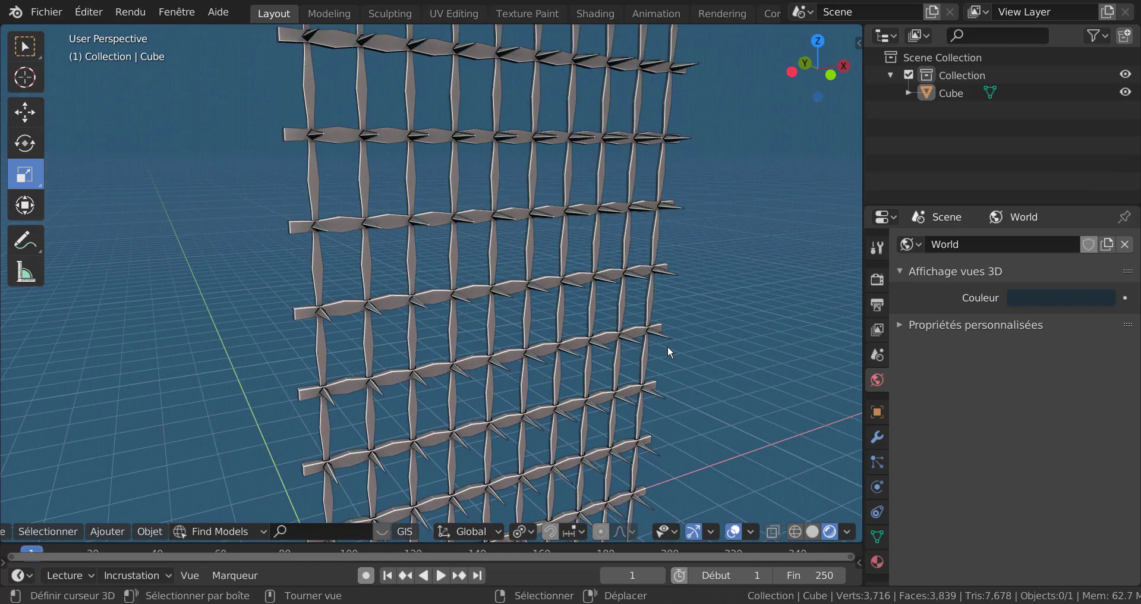
{"action": "left_click", "coordinate": [879, 562]}
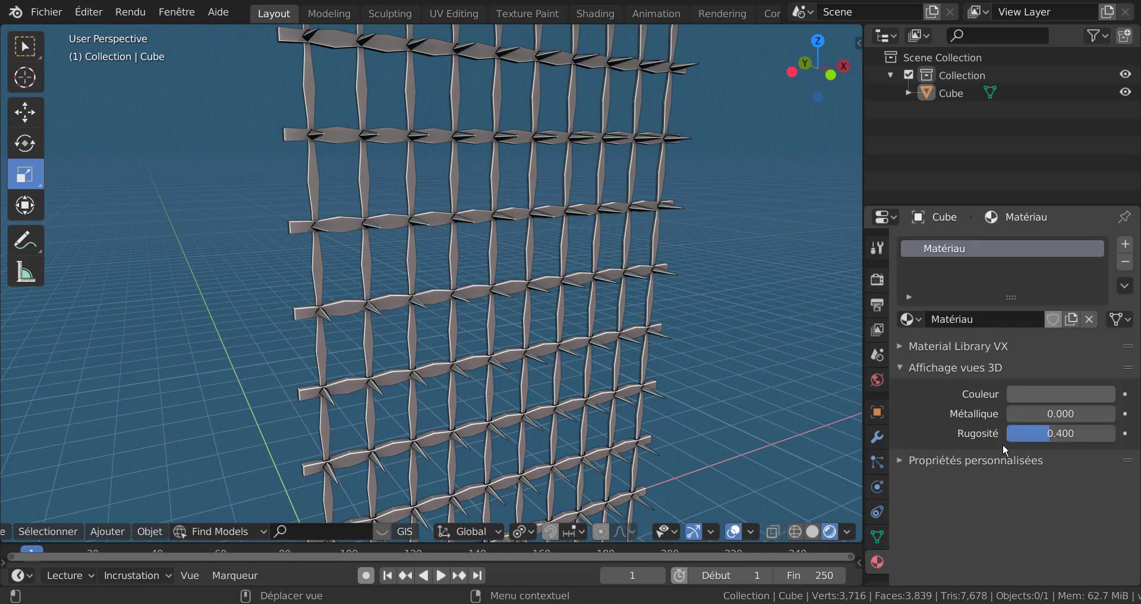
Step: Darken the grille material's viewport grey to value 0.258 and recentre the view
{"action": "left_click", "coordinate": [1042, 397]}
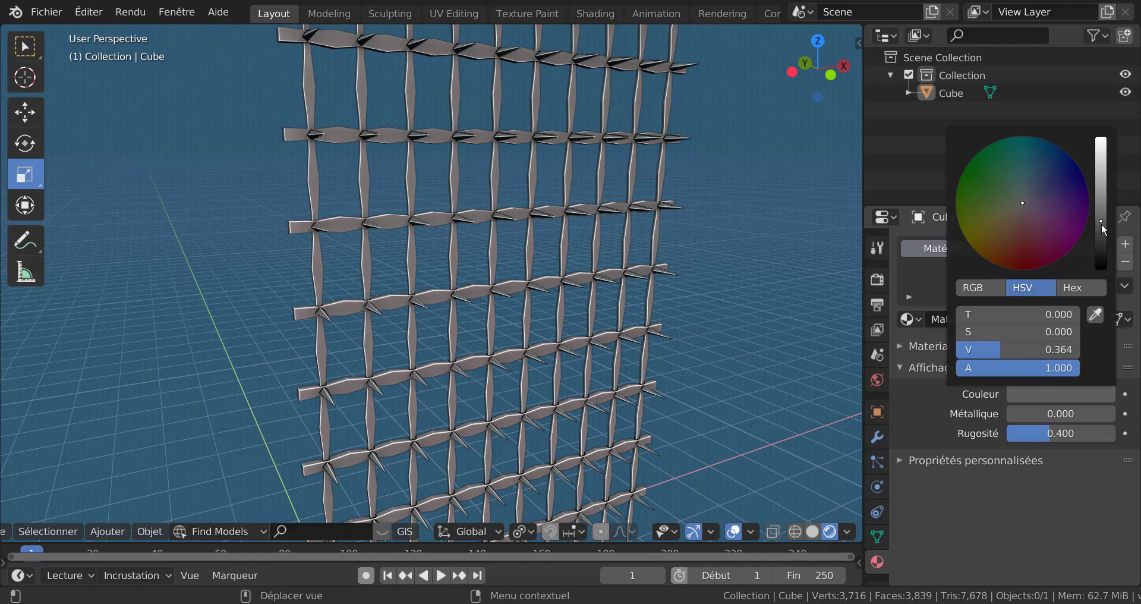
{"action": "left_click_drag", "start_coordinate": [1101, 222], "coordinate": [1104, 227]}
{"action": "scroll", "coordinate": [669, 394], "scroll_direction": "down", "scroll_amount": 3}
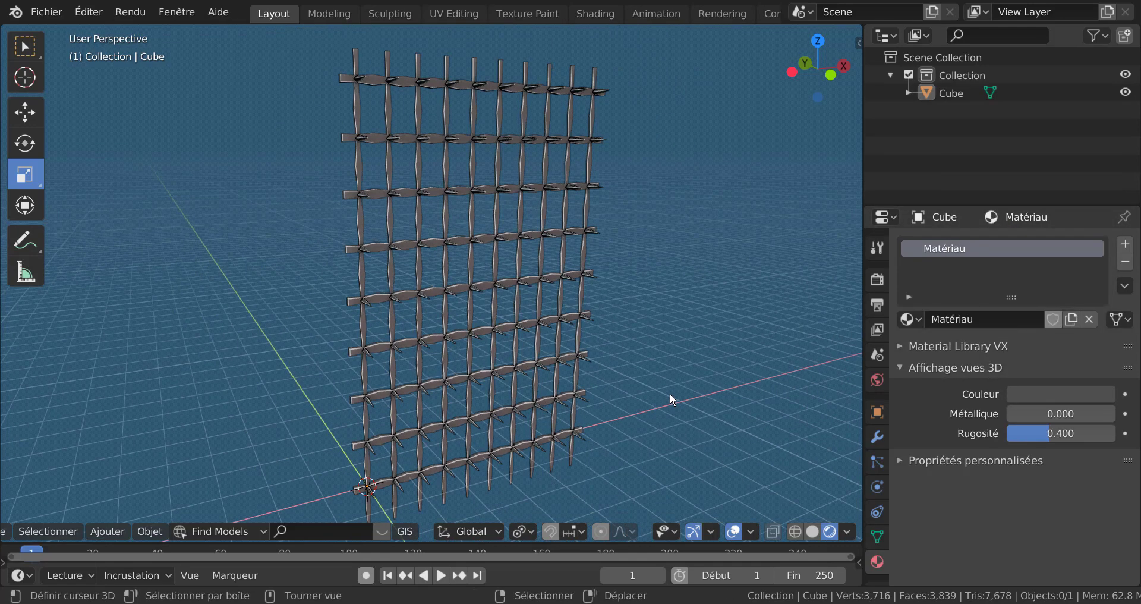
{"action": "middle_click_drag", "start_coordinate": [670, 394], "coordinate": [586, 388], "text": "shift"}
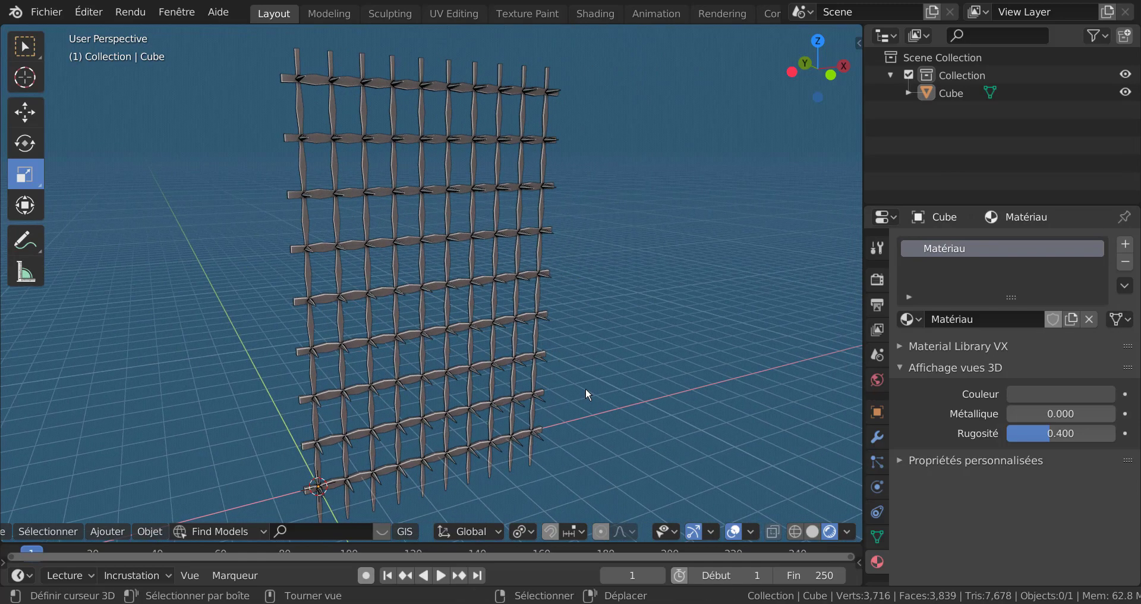